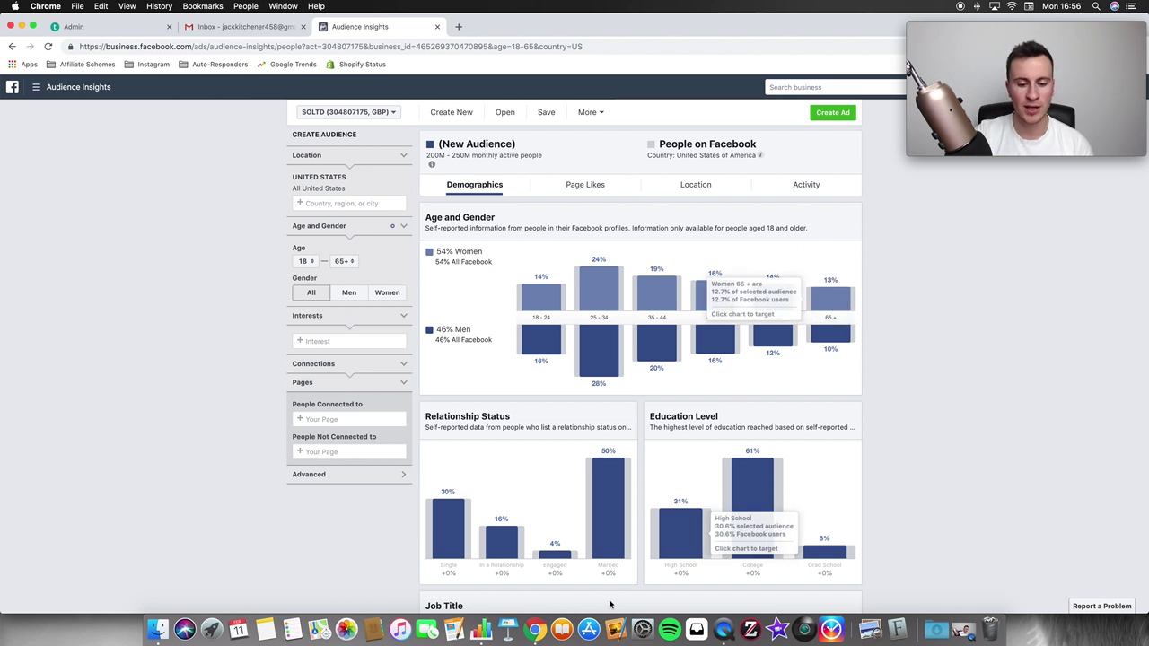
# Step: Switch to the Numbers spreadsheet and review the interest-targeting guidelines and the category column headings
pyautogui.click(482, 629)
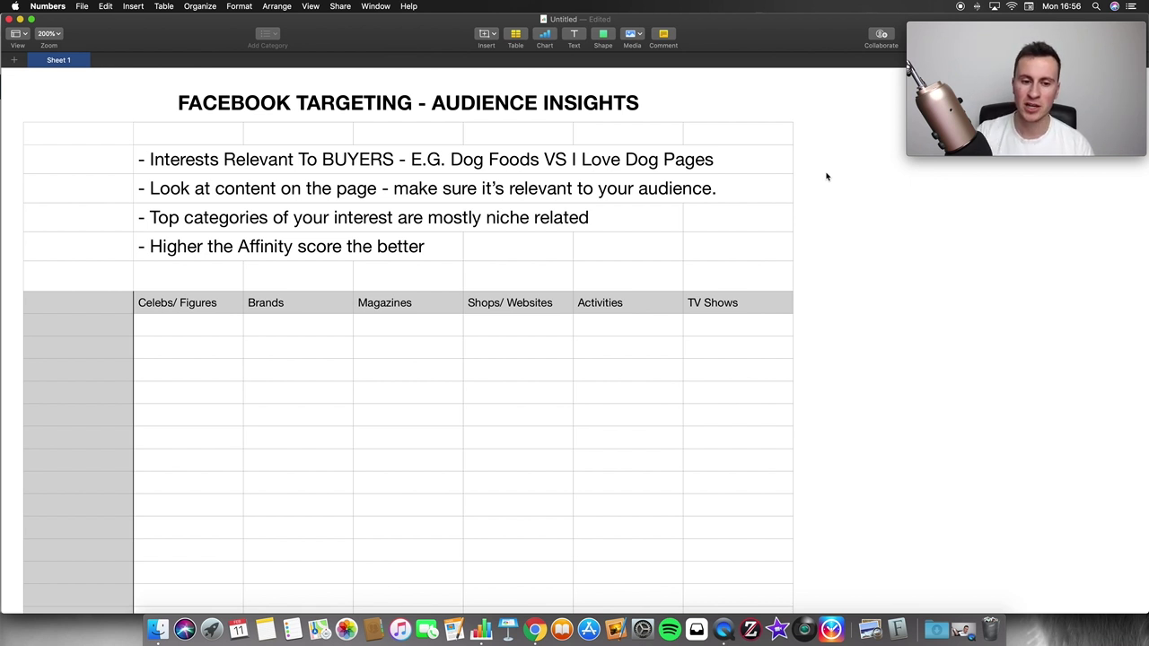
pyautogui.click(175, 303)
pyautogui.click(723, 307)
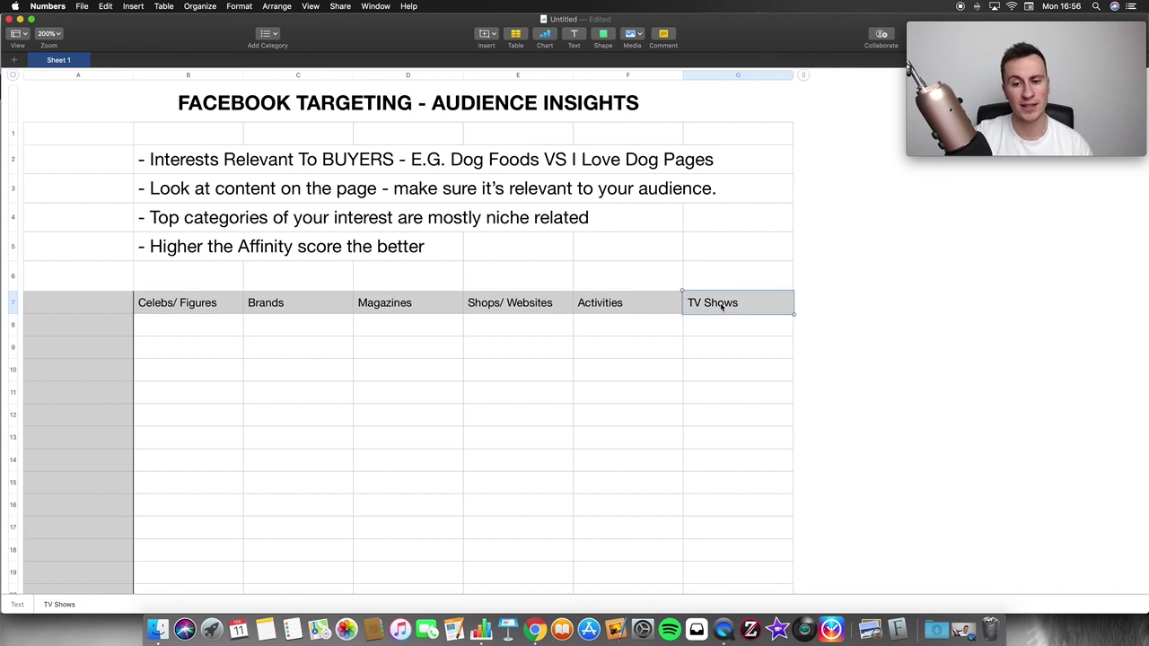
pyautogui.click(788, 157)
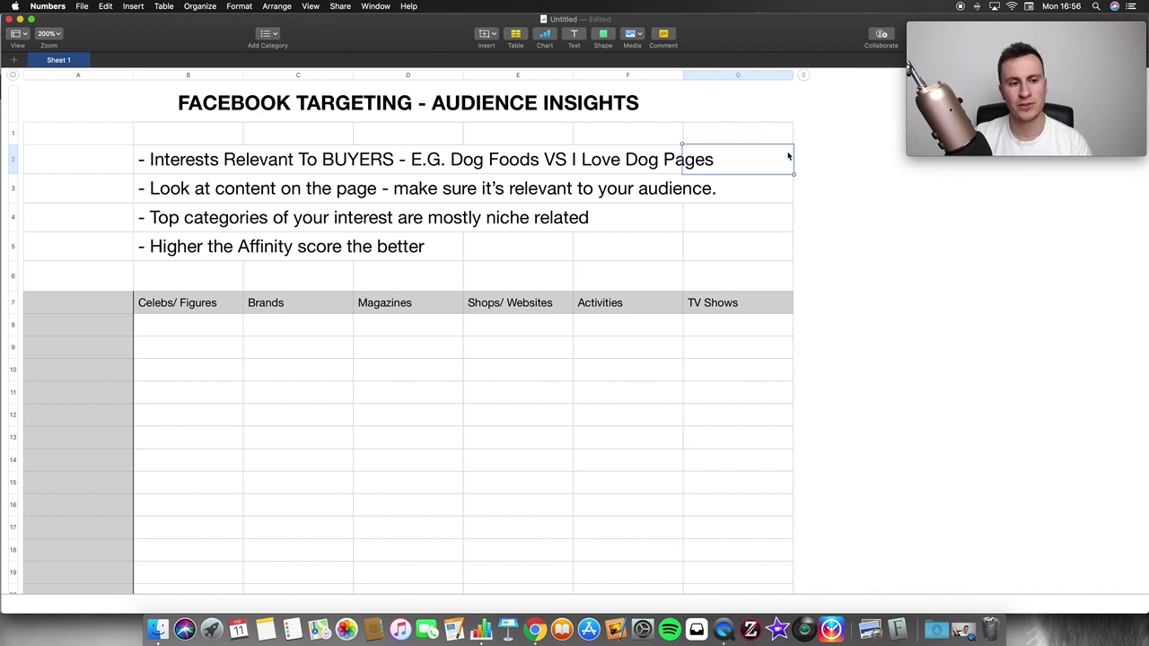
pyautogui.click(347, 167)
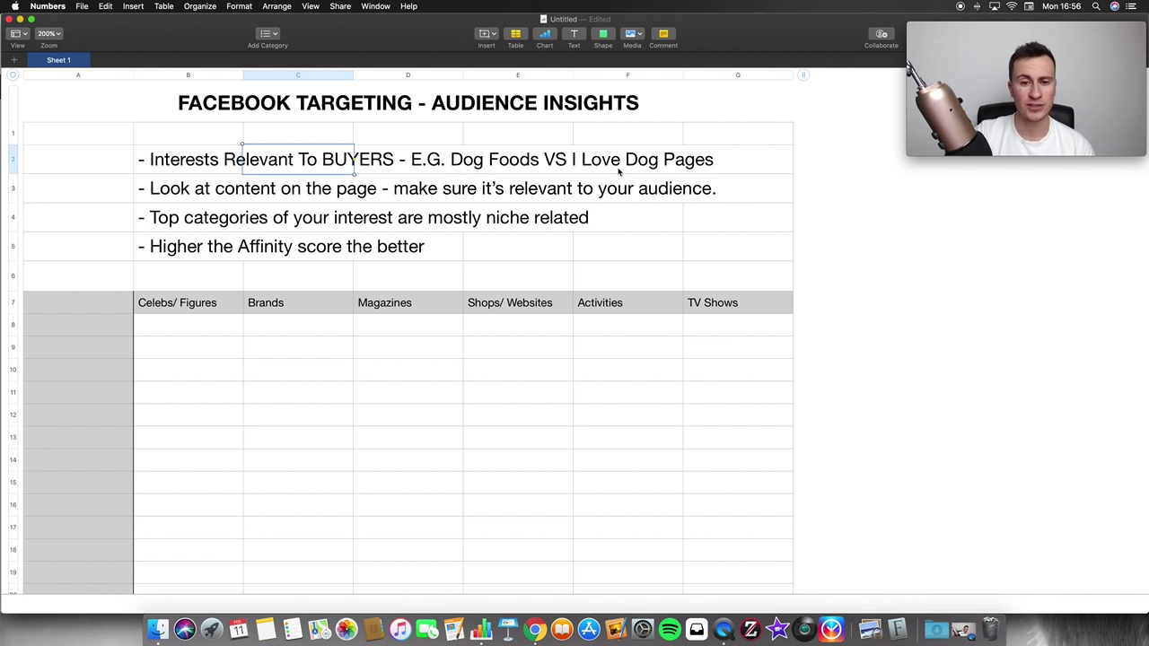
pyautogui.click(508, 167)
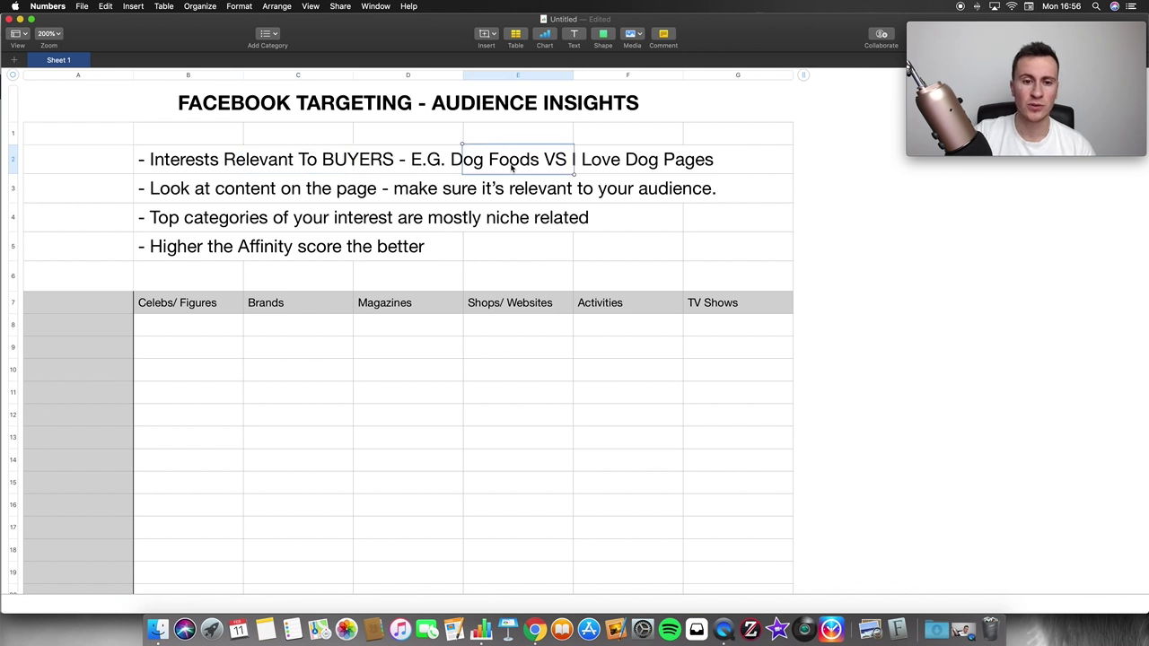
pyautogui.click(660, 168)
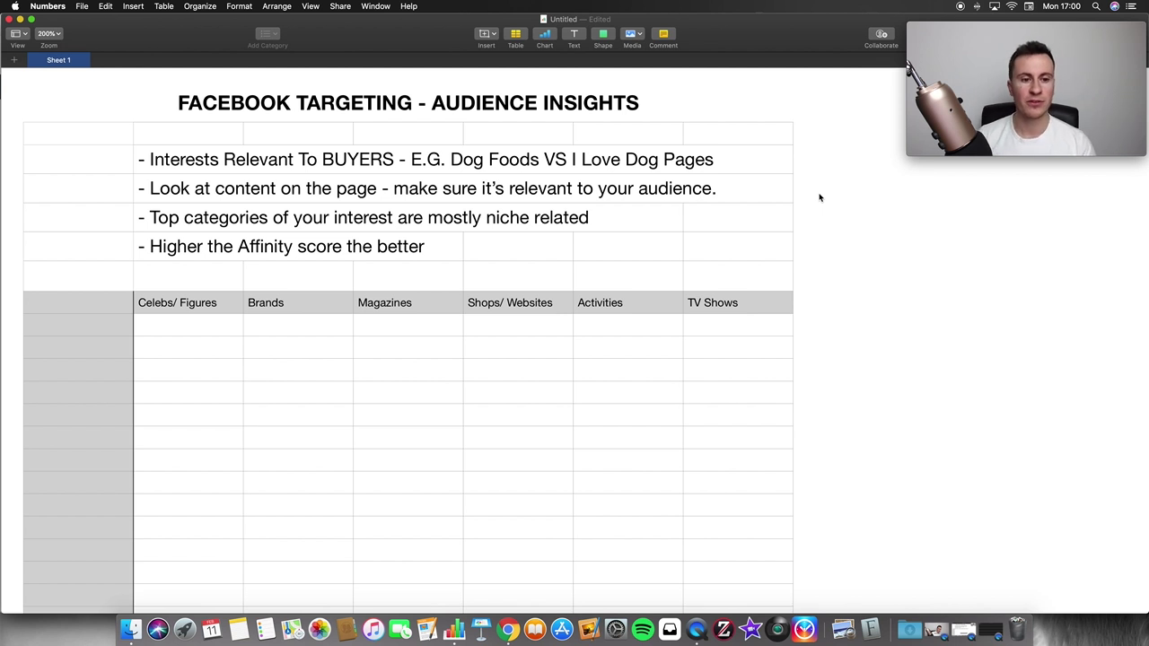
pyautogui.click(189, 223)
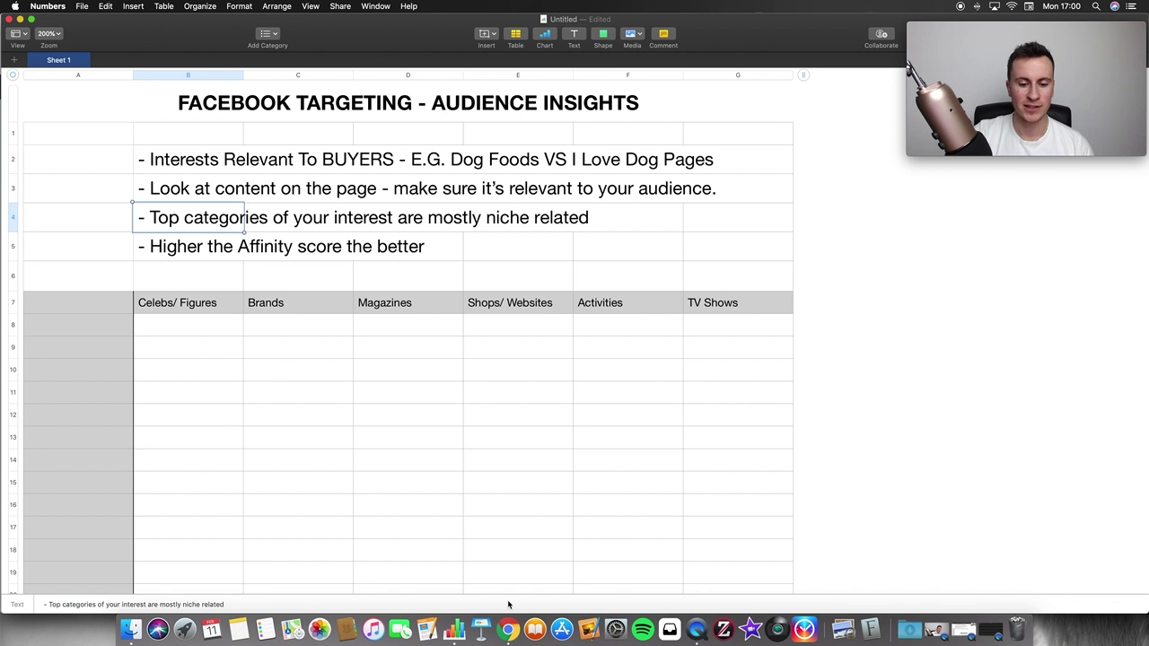
# Step: Switch to Audience Insights in Chrome, add Golf as an interest and show the audience's Page Likes
pyautogui.click(507, 631)
pyautogui.click(345, 341)
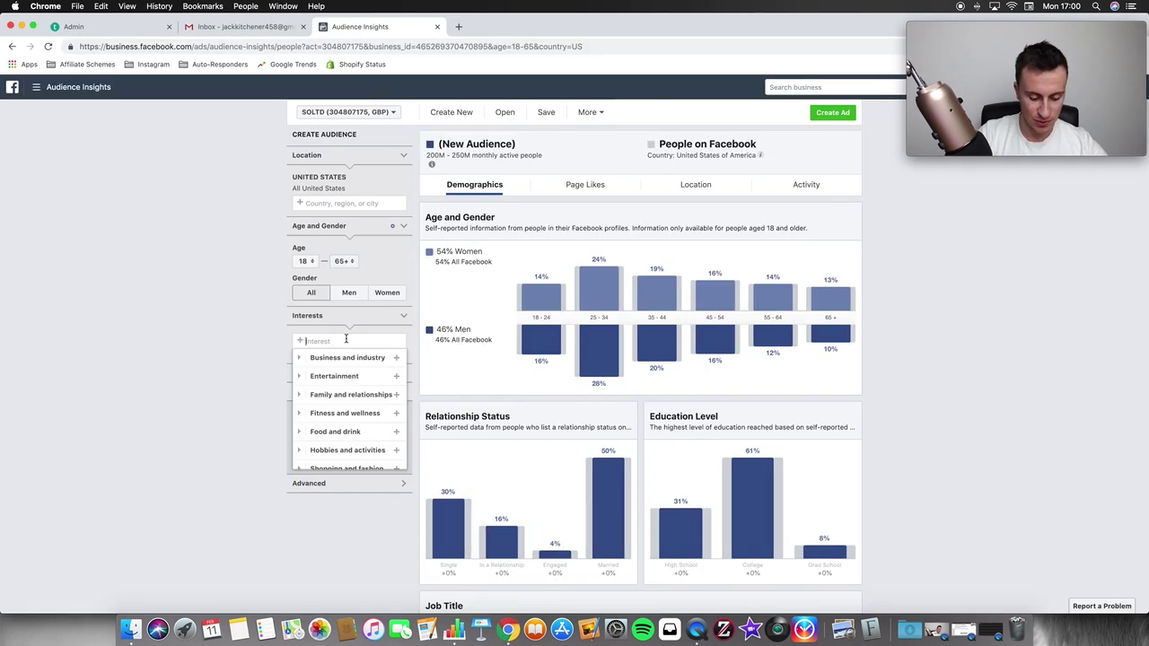
pyautogui.write('golf')
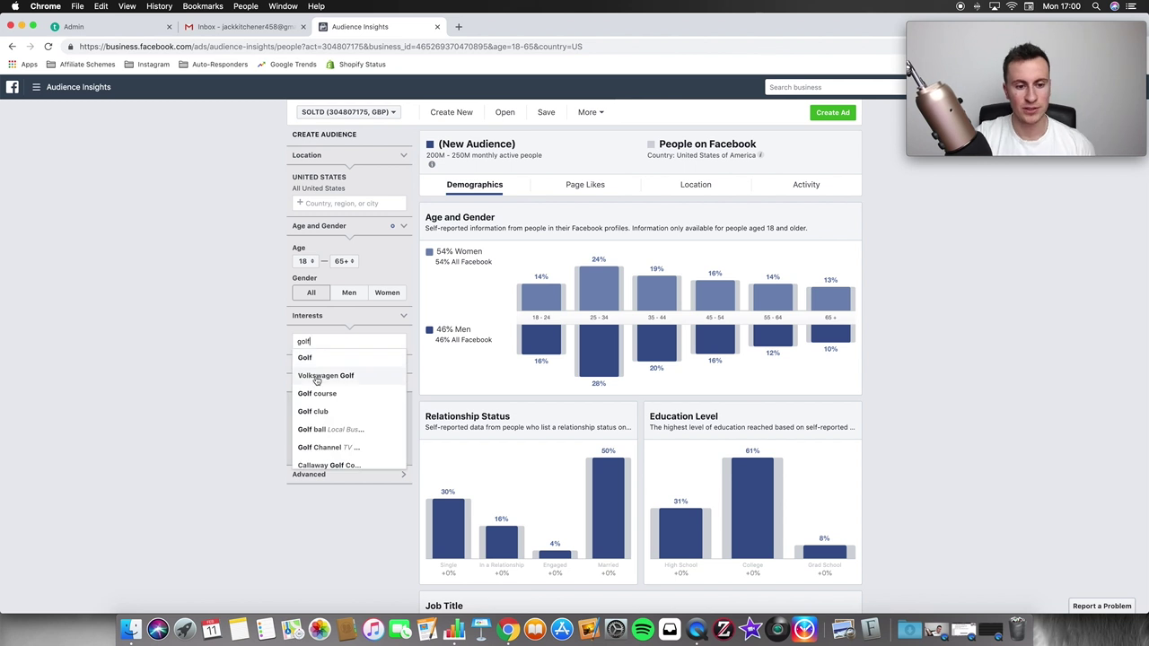
pyautogui.click(306, 358)
pyautogui.click(595, 185)
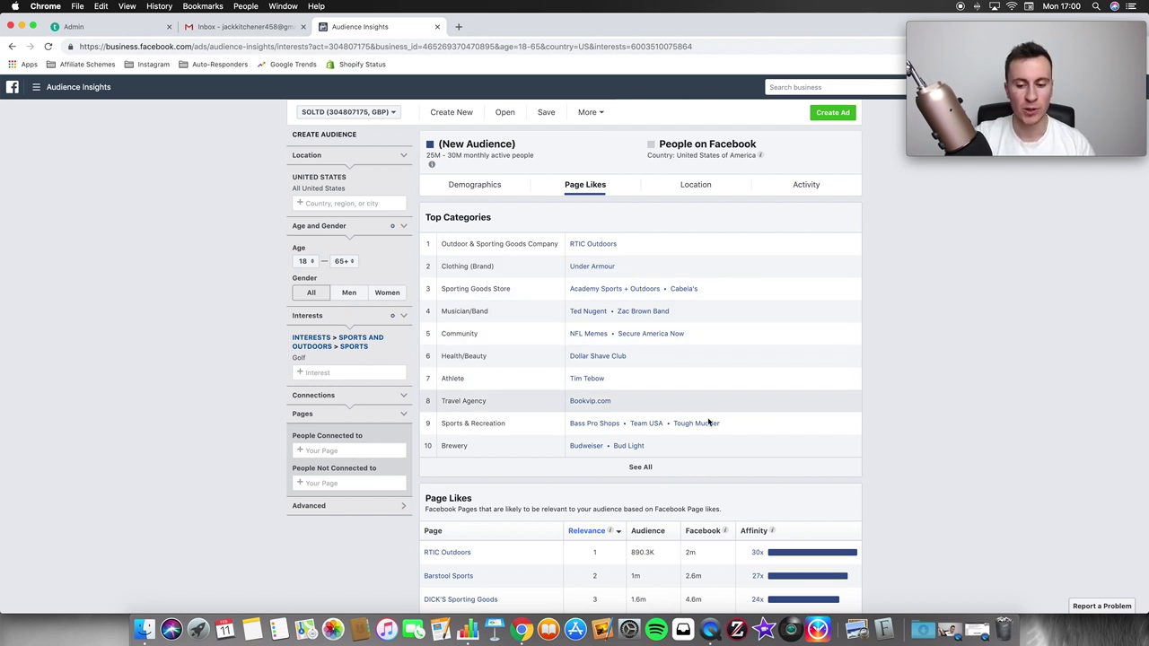
# Step: Examine the Golf audience's top categories and page affinity scores, checking them against the affinity guideline in the Numbers sheet
pyautogui.scroll(-3, 662, 405)
pyautogui.scroll(2, 681, 233)
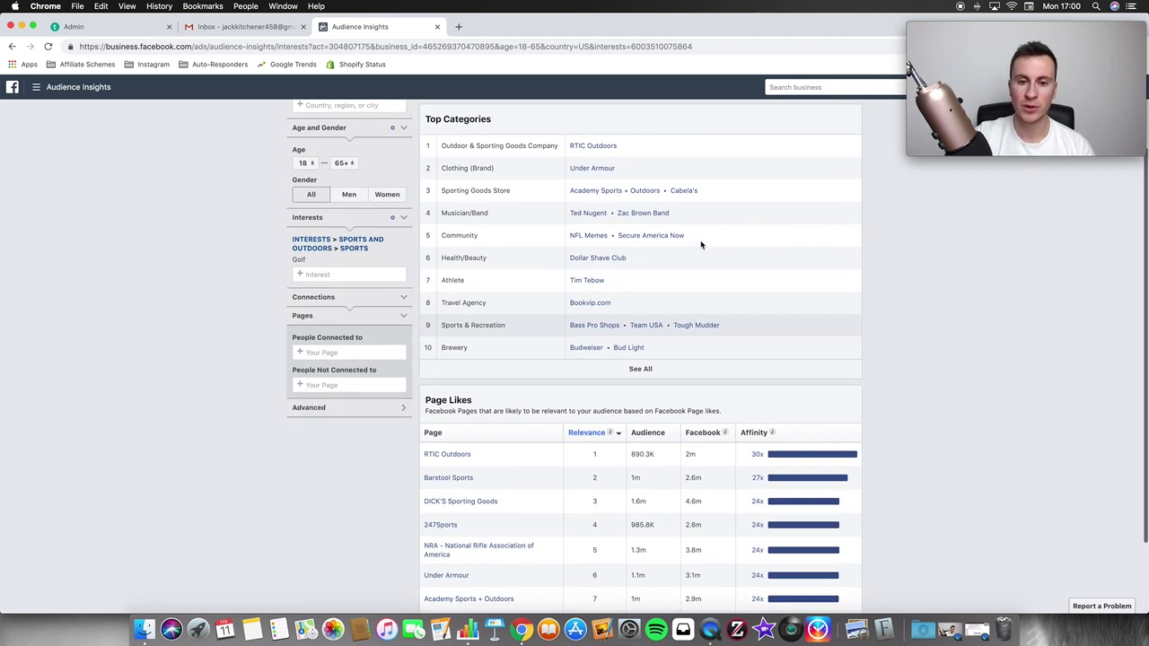
pyautogui.click(468, 629)
pyautogui.click(228, 249)
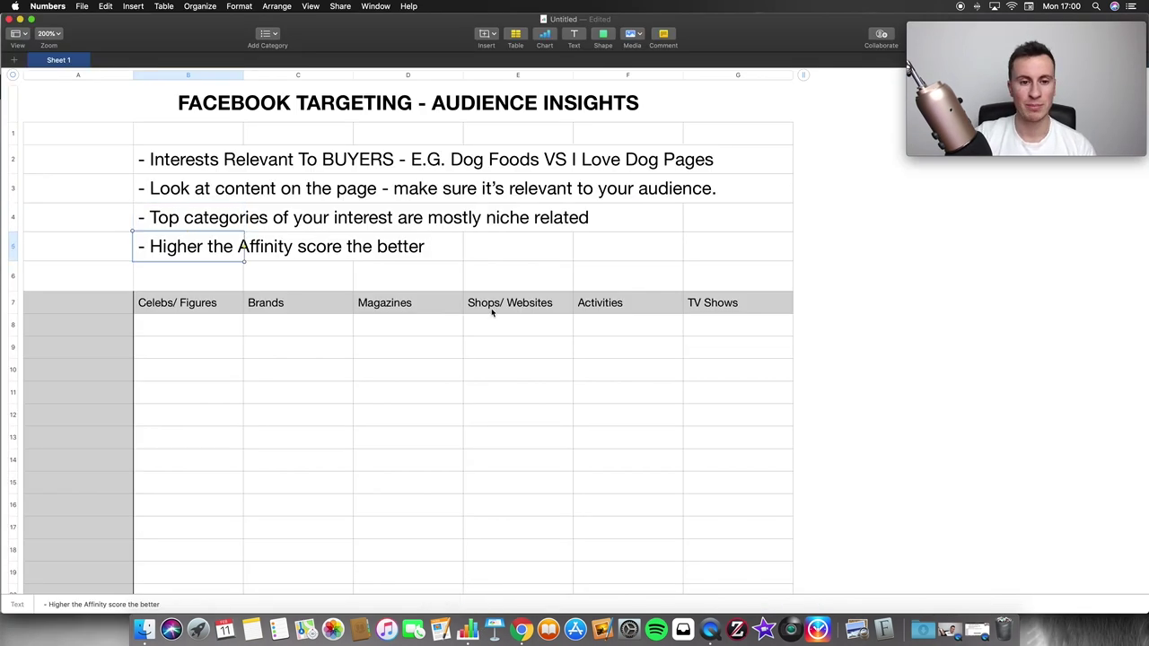
pyautogui.click(520, 629)
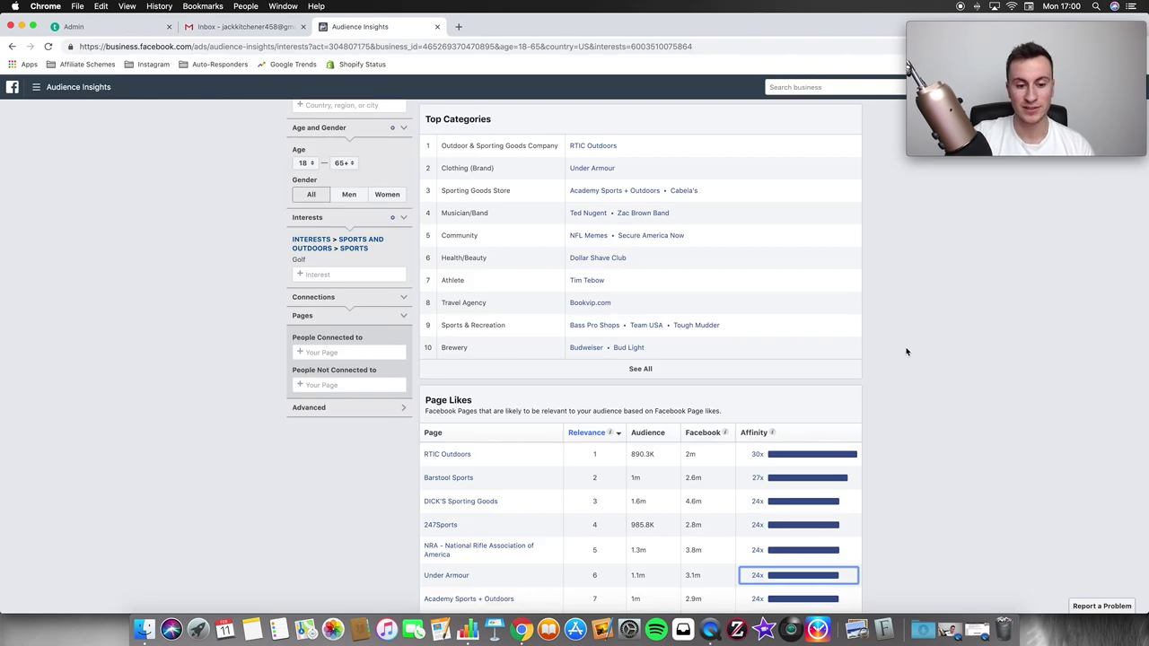
pyautogui.scroll(-3, 909, 350)
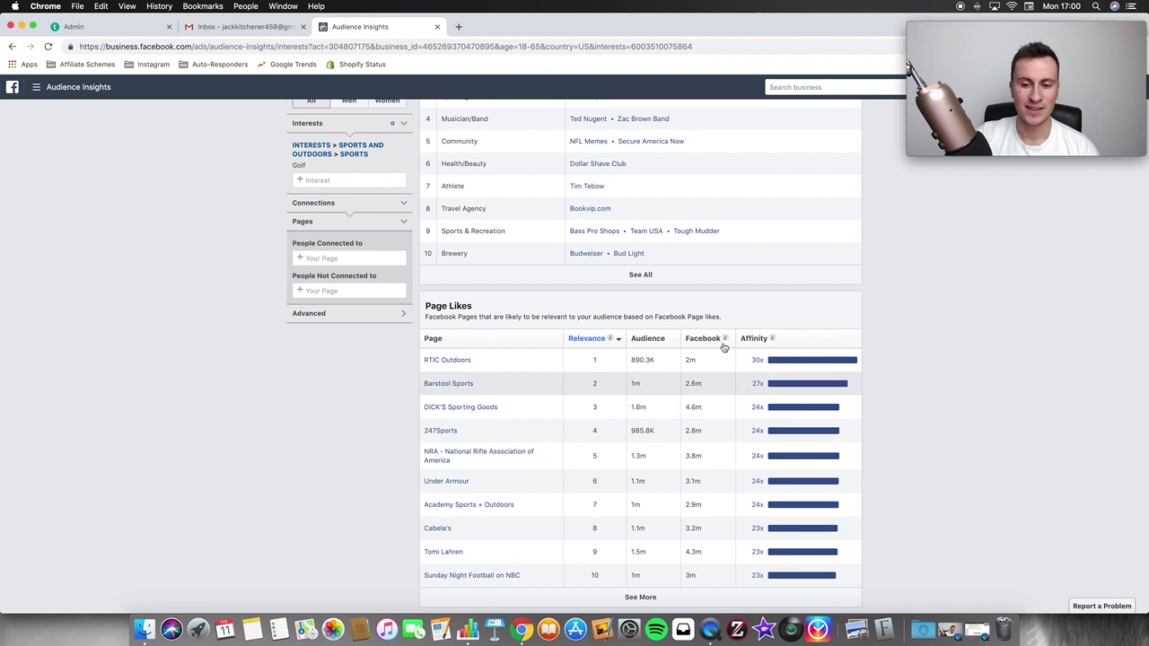
pyautogui.moveTo(437, 317); pyautogui.dragTo(708, 325)
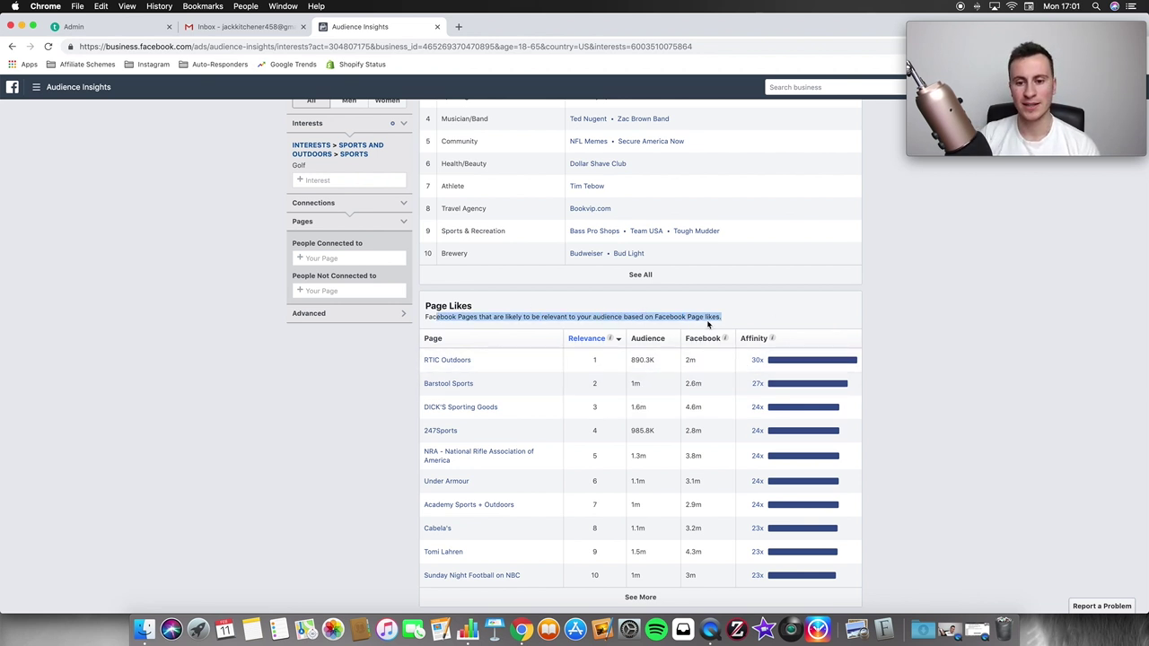
pyautogui.moveTo(734, 385)
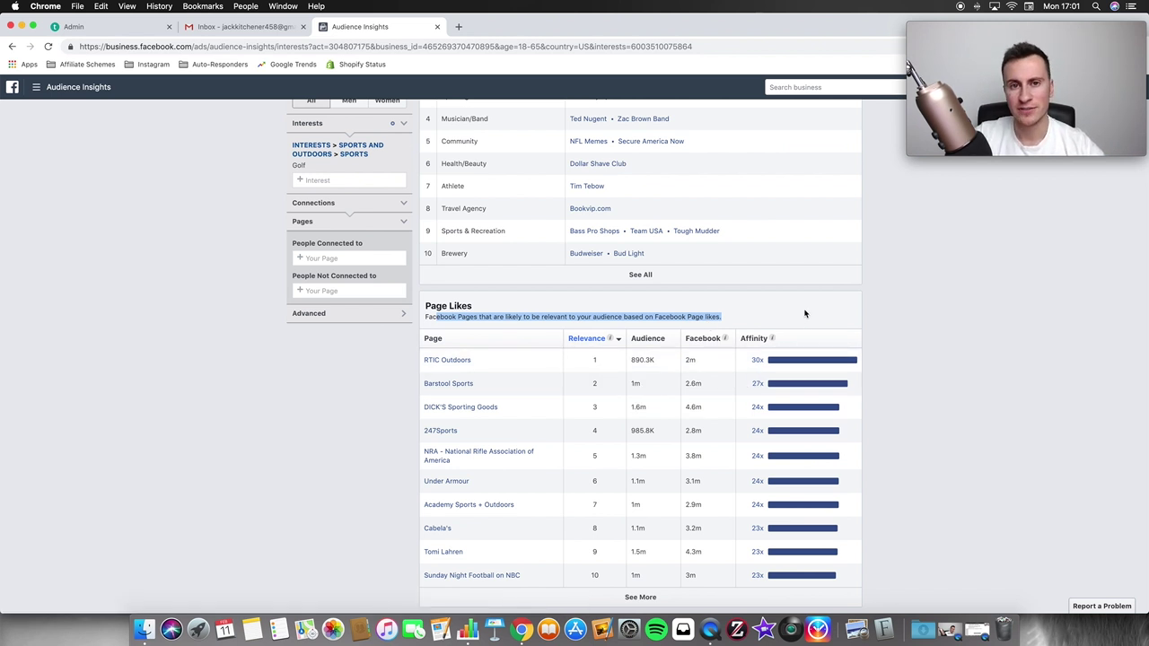
pyautogui.click(889, 274)
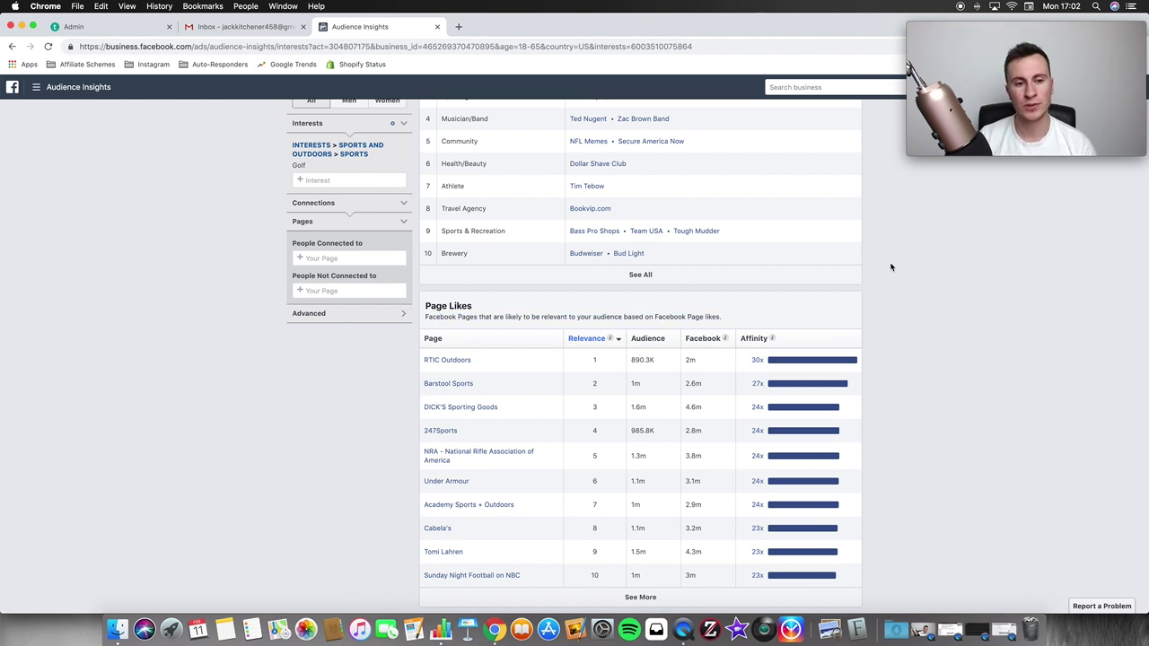
# Step: Switch to the Numbers sheet and review the research categories, focusing on the Celebs/ Figures column
pyautogui.click(441, 629)
pyautogui.click(204, 307)
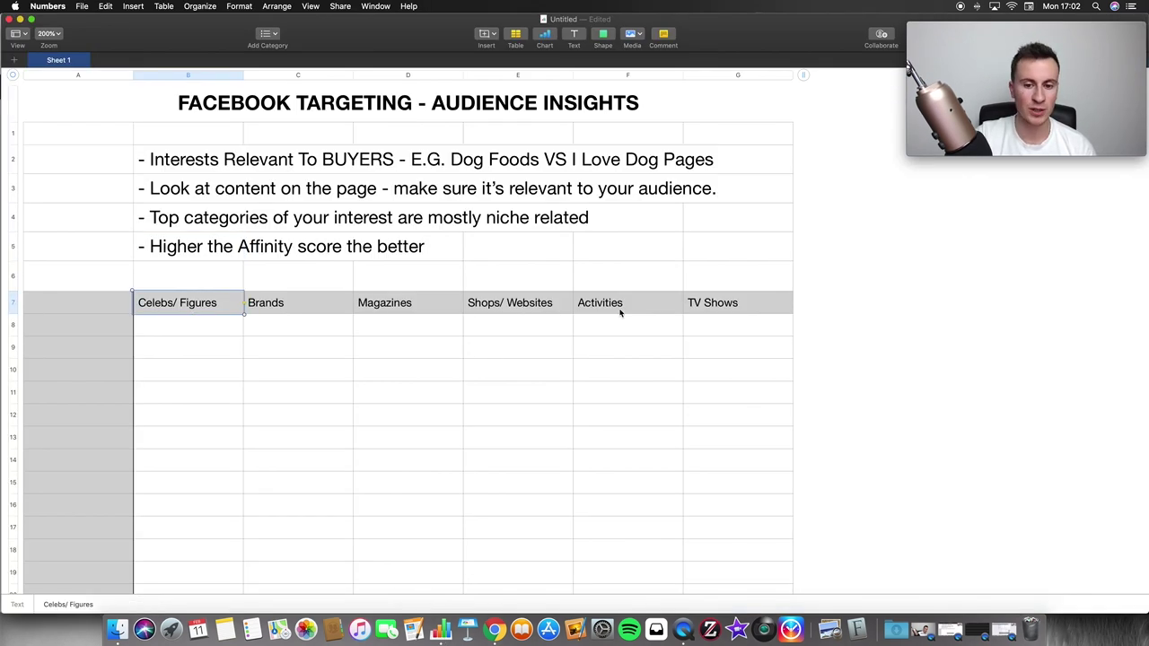
pyautogui.click(229, 317)
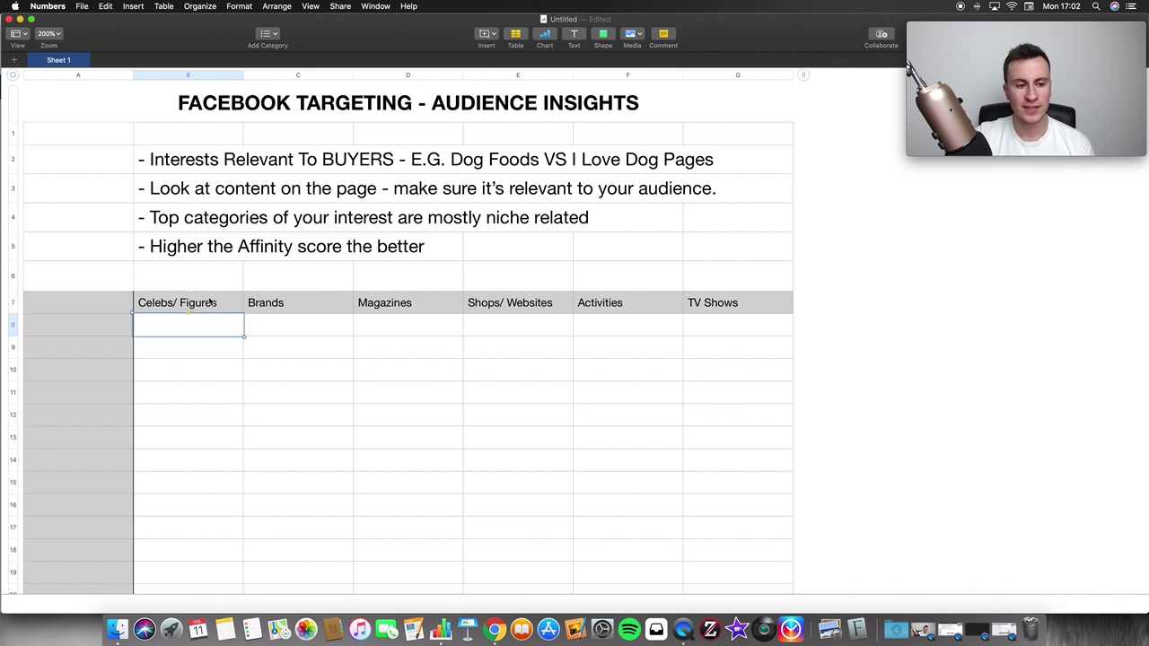
pyautogui.click(215, 304)
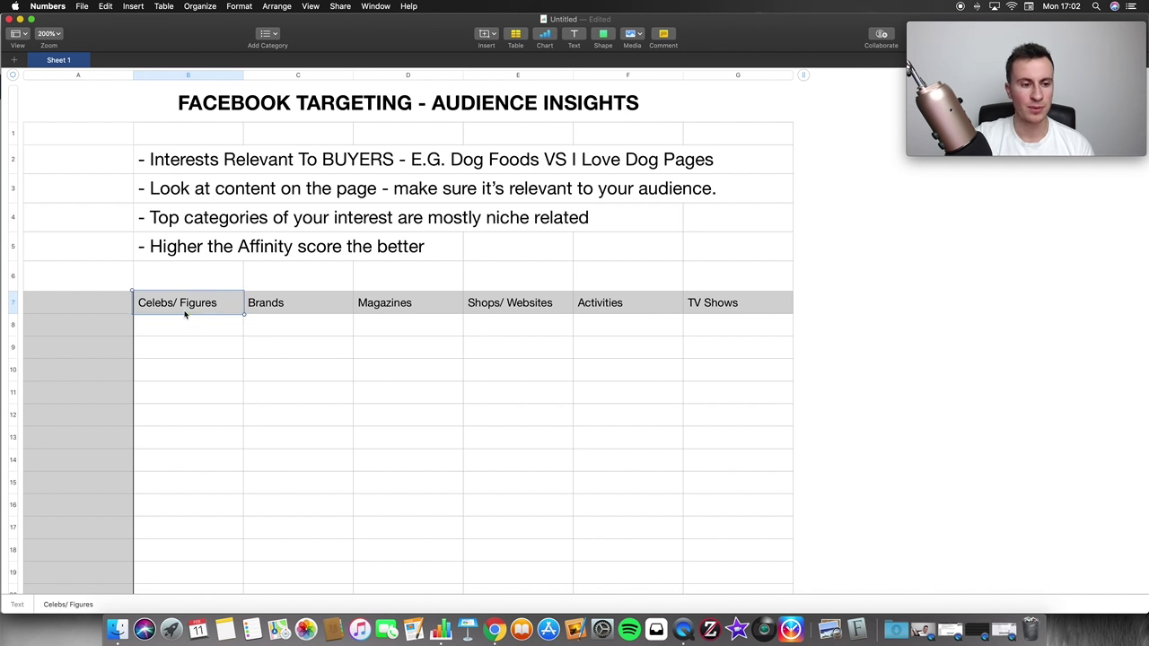
pyautogui.click(212, 328)
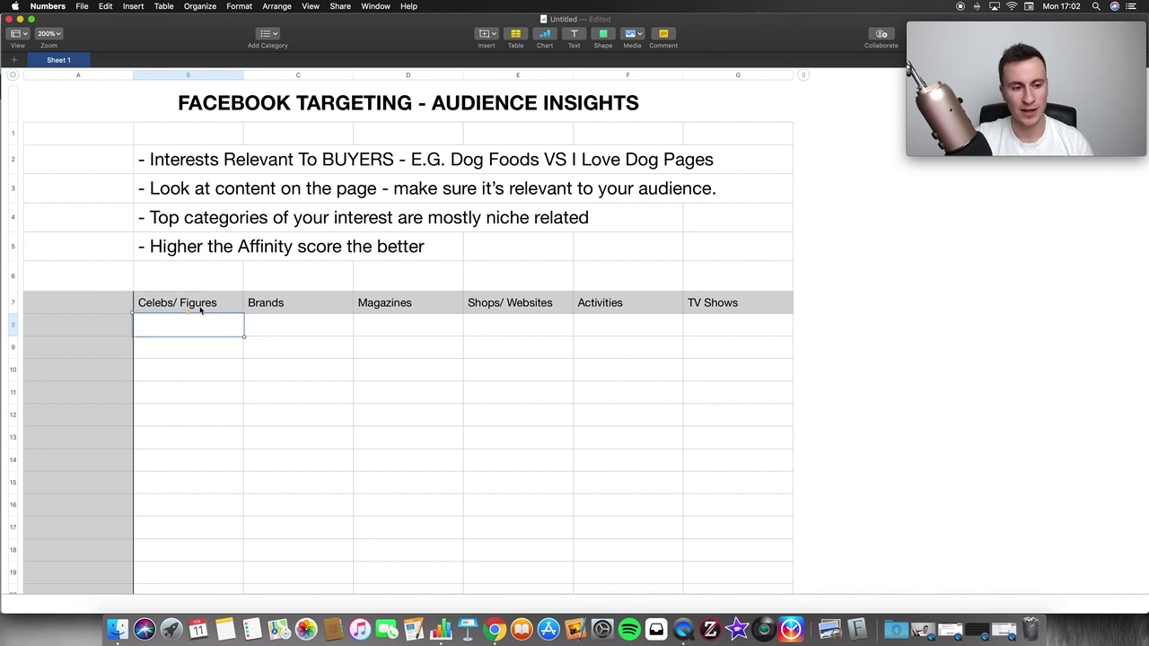
# Step: Return to Audience Insights in Chrome and replace the Golf interest with the public figure Tiger Woods
pyautogui.click(495, 628)
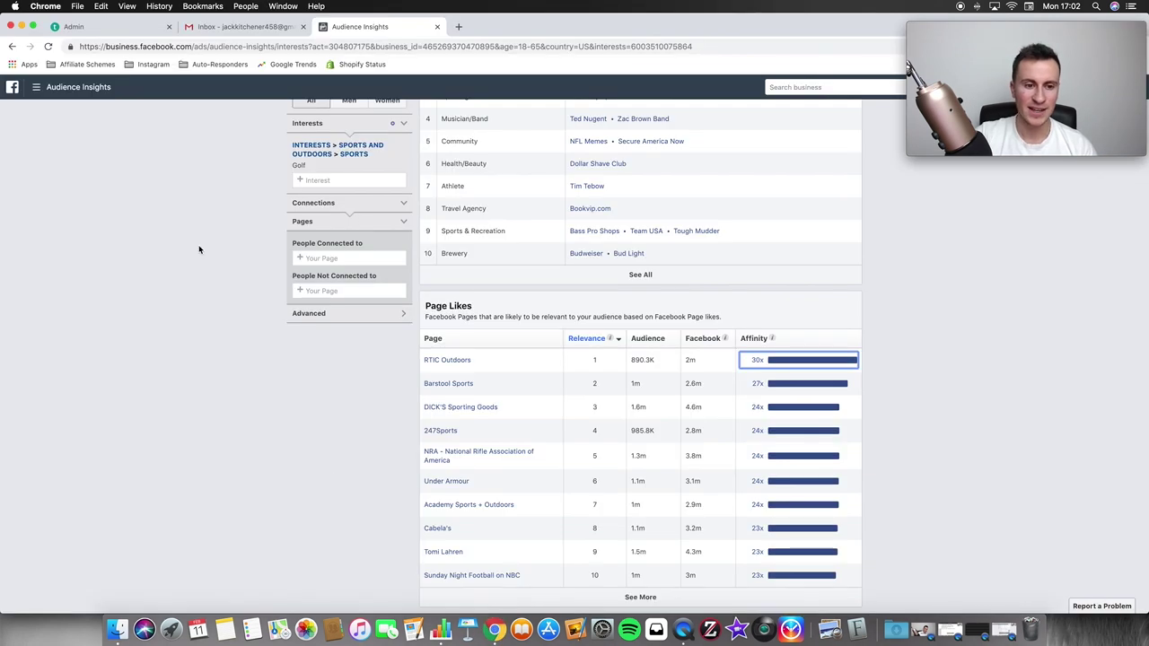
pyautogui.scroll(5, 412, 280)
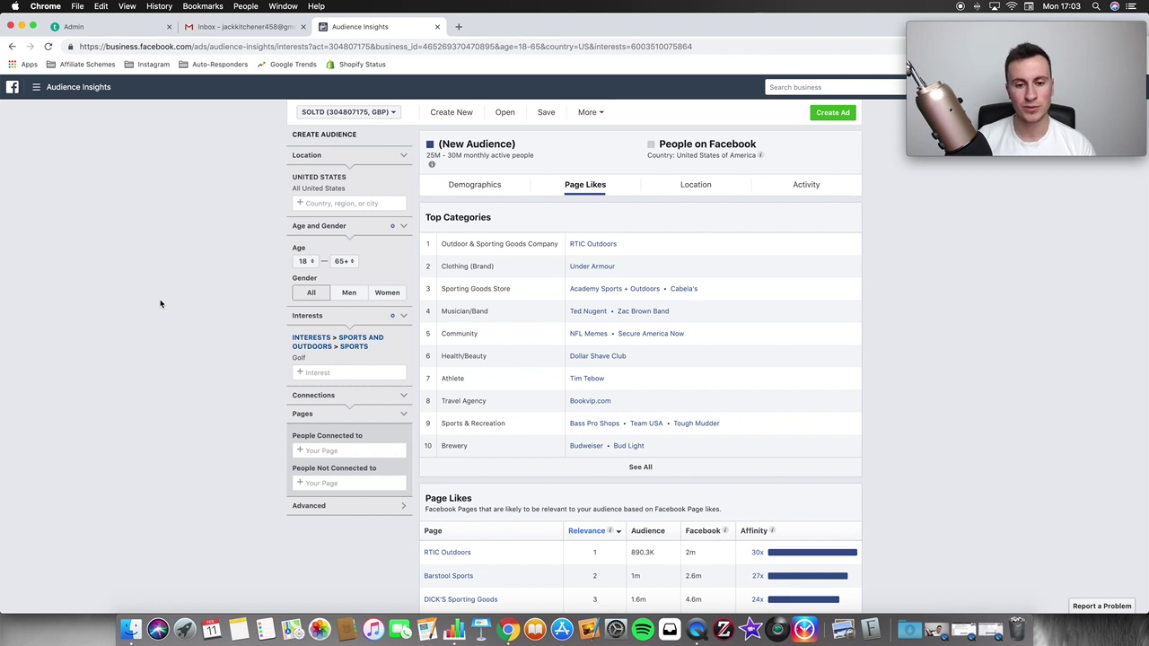
pyautogui.moveTo(405, 359)
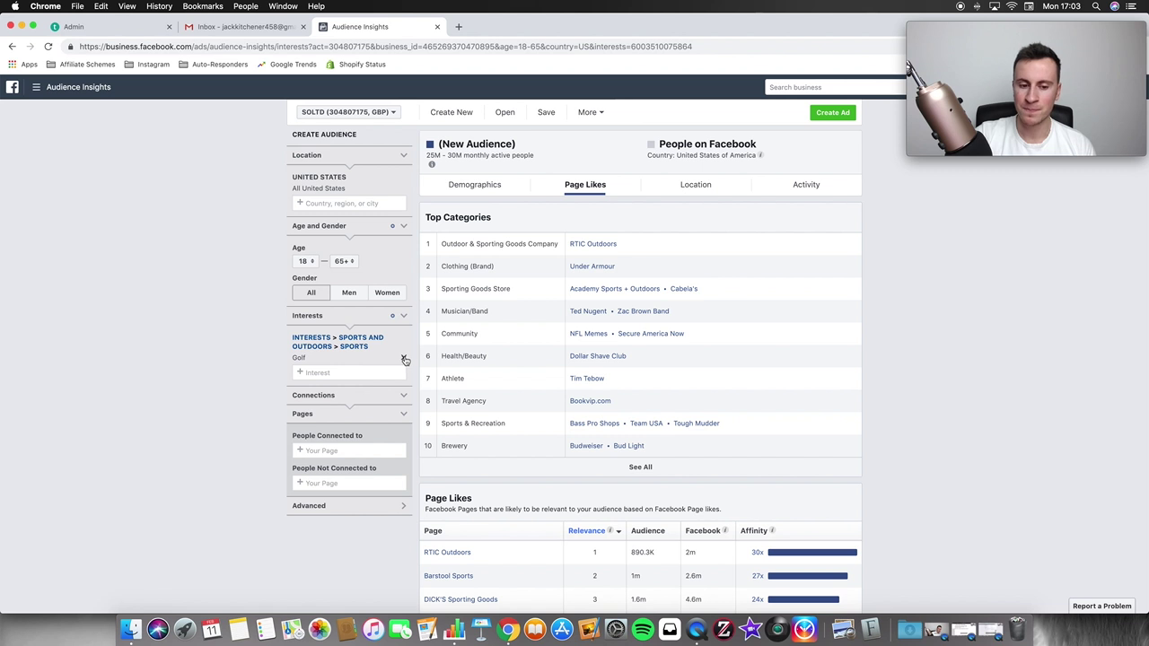
pyautogui.click(405, 359)
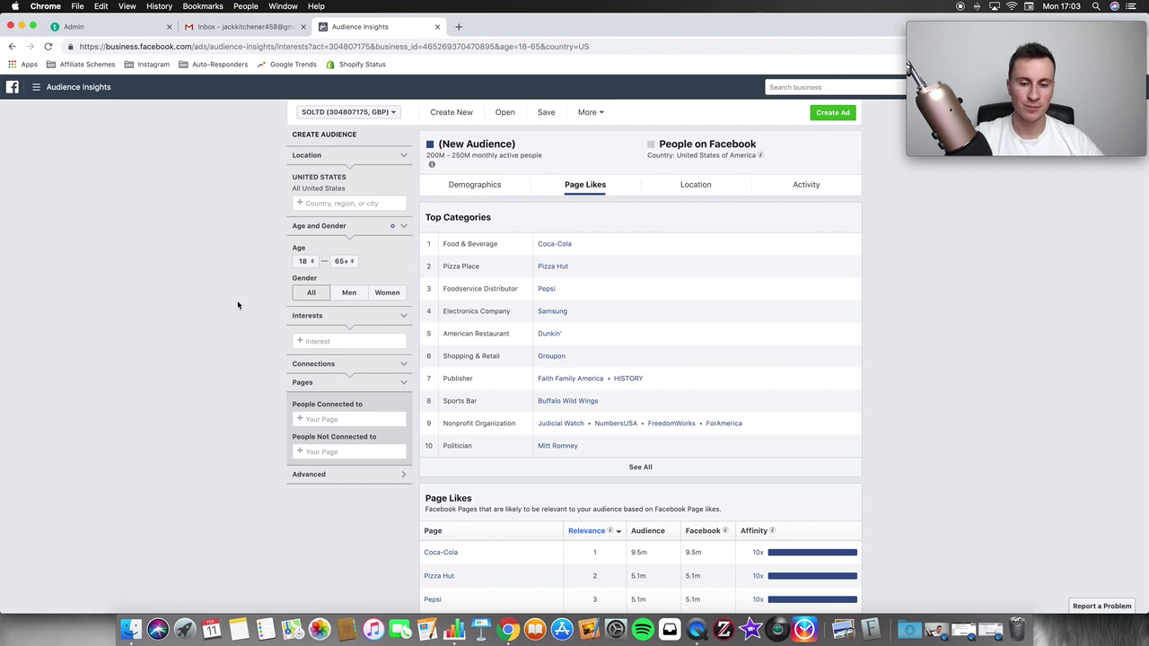
pyautogui.click(342, 340)
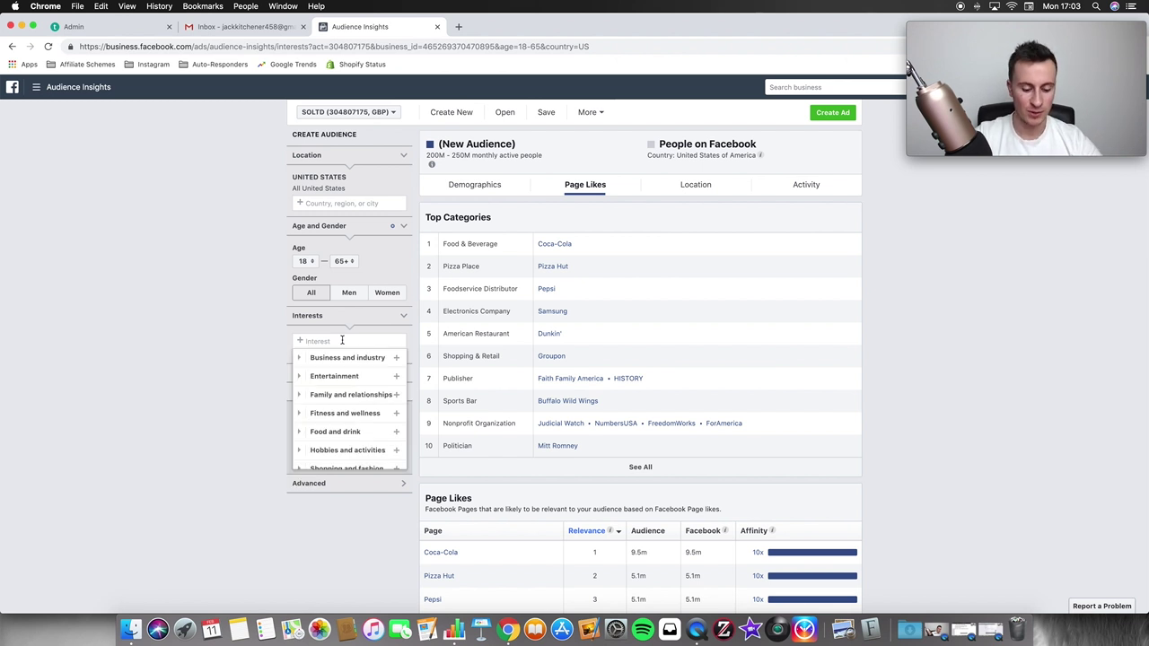
pyautogui.write('tiger woods')
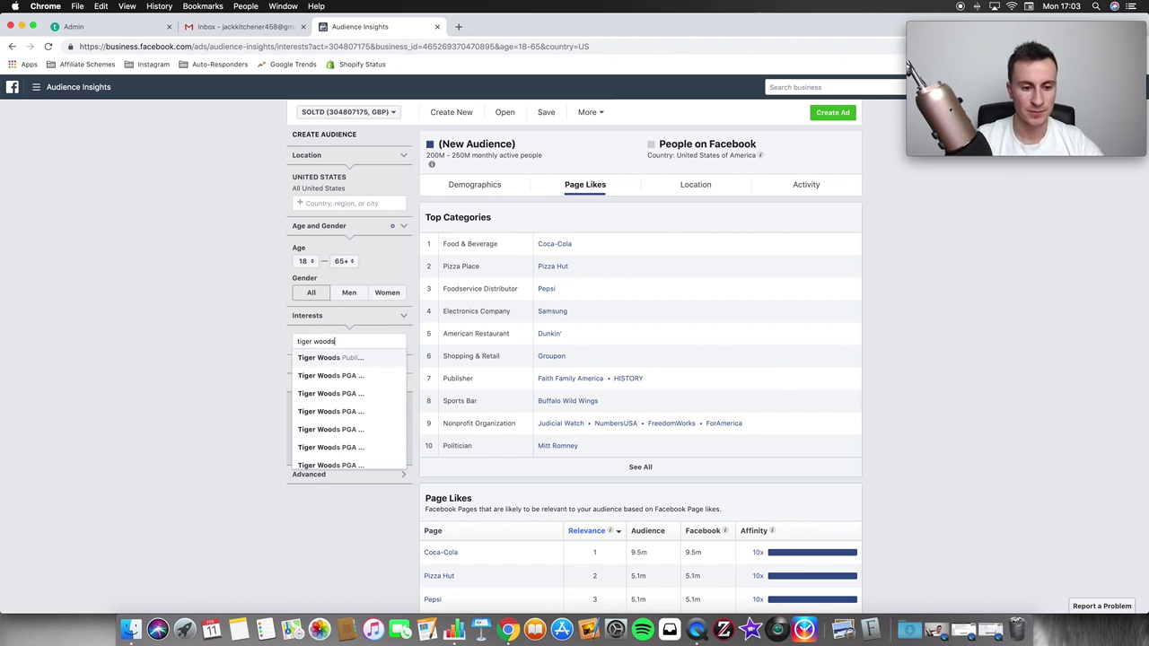
pyautogui.press('Return')
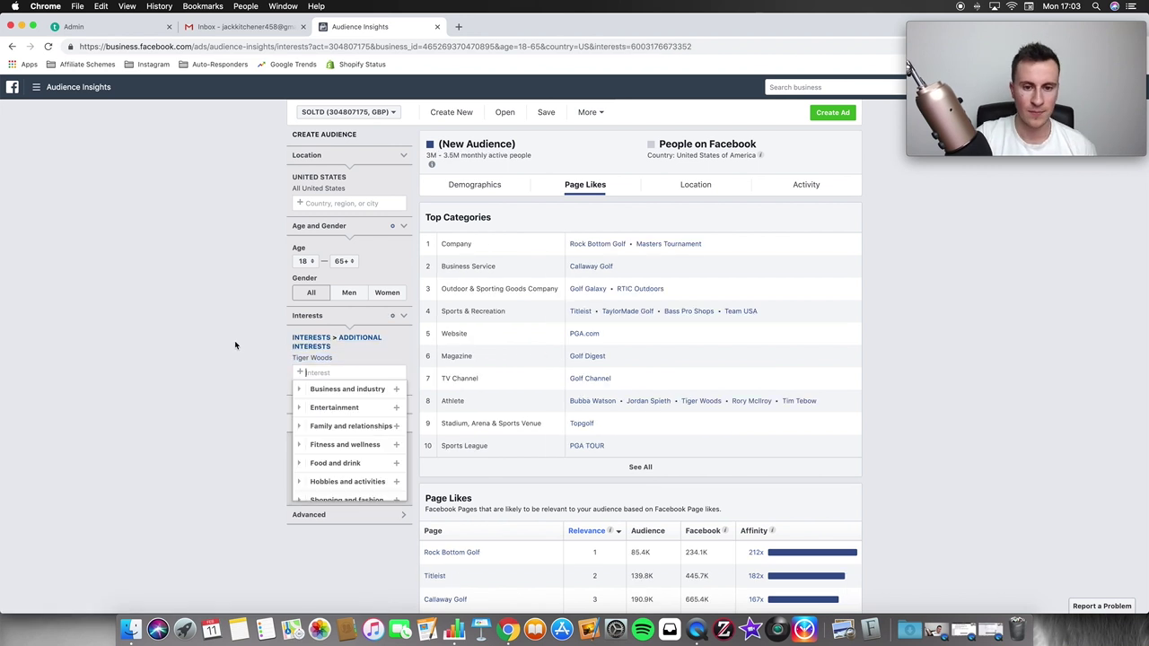
pyautogui.click(235, 345)
# Step: Expand the full Top Categories list for the Tiger Woods audience and examine how niche-related its pages are
pyautogui.scroll(-2, 881, 319)
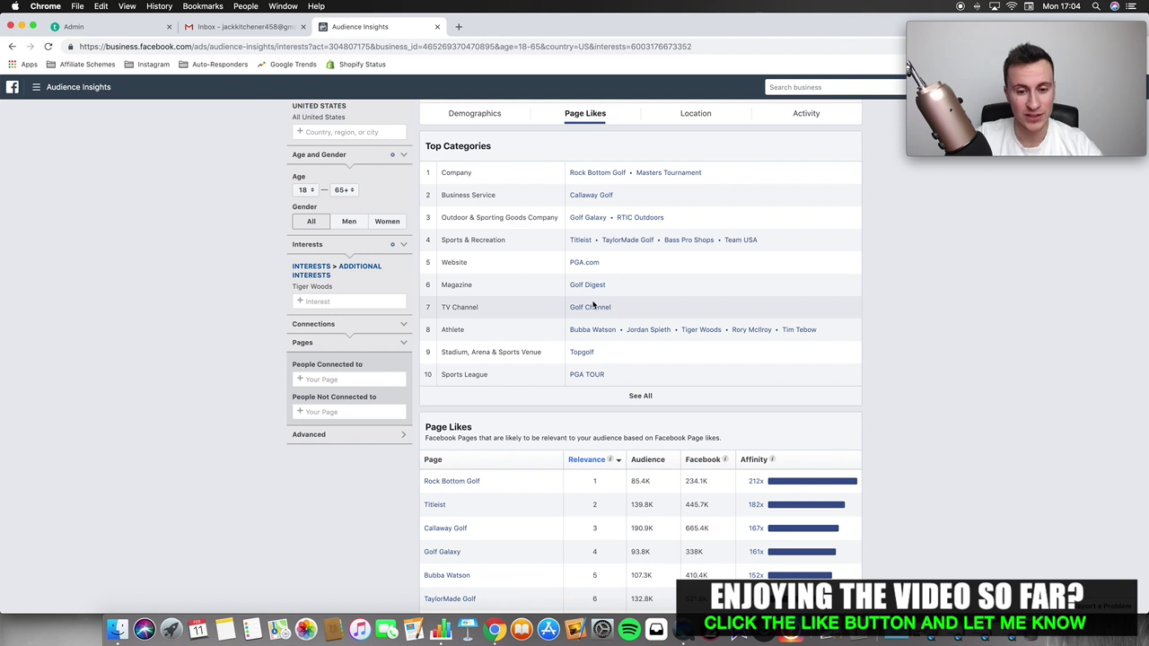
pyautogui.click(647, 398)
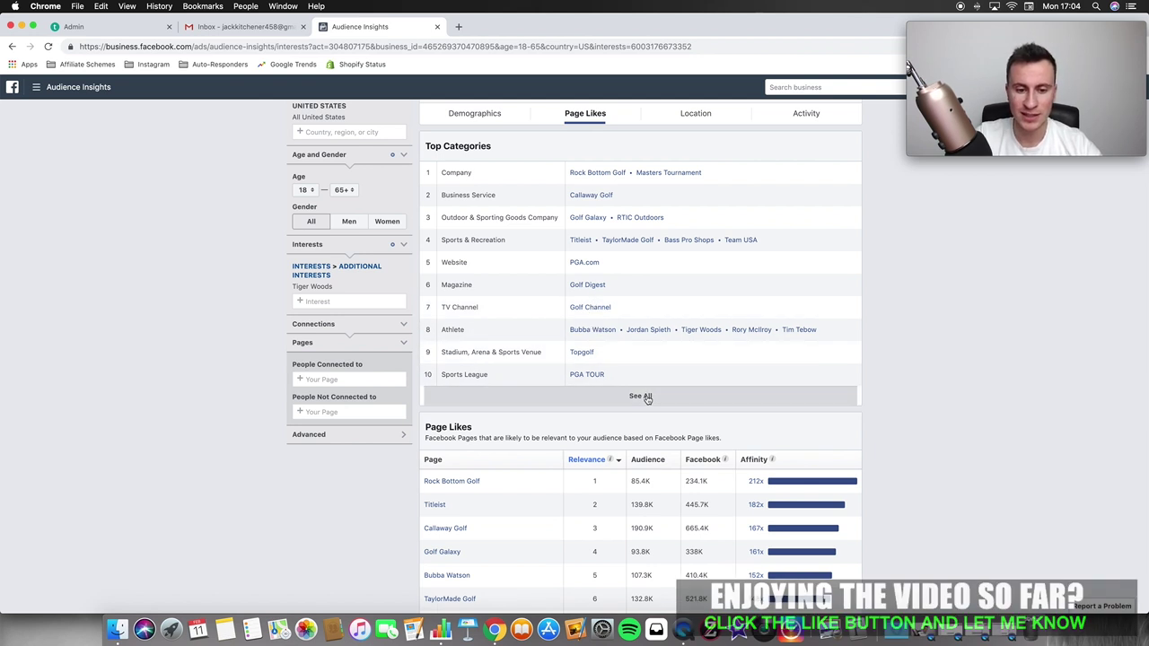
pyautogui.scroll(-5, 878, 298)
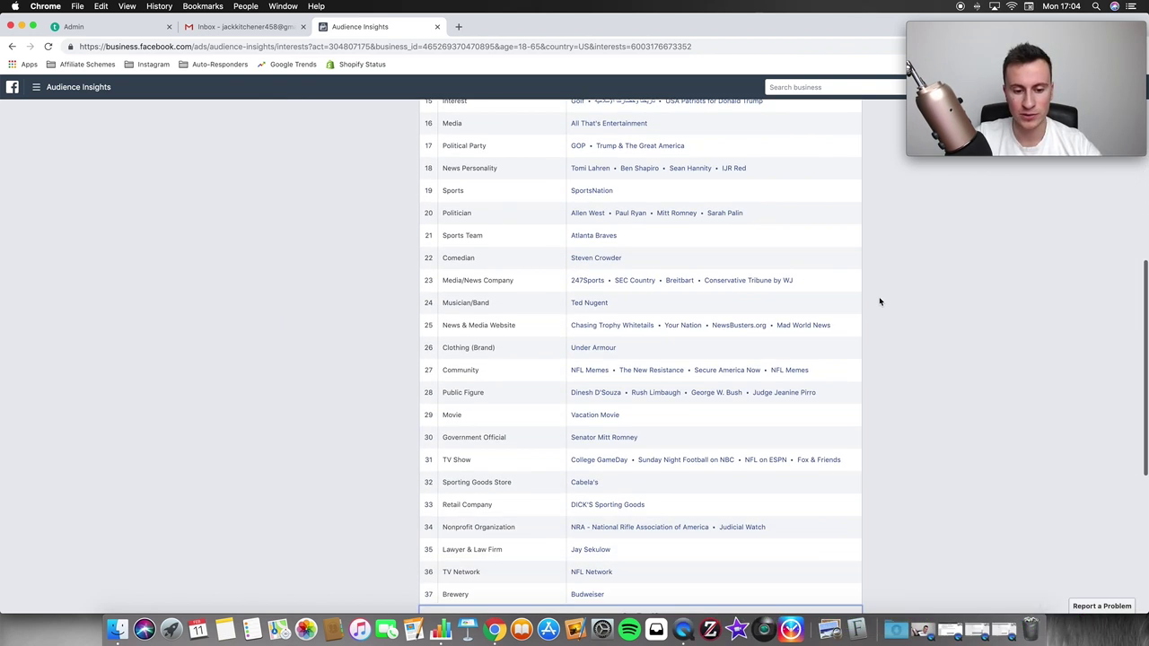
pyautogui.scroll(5, 878, 302)
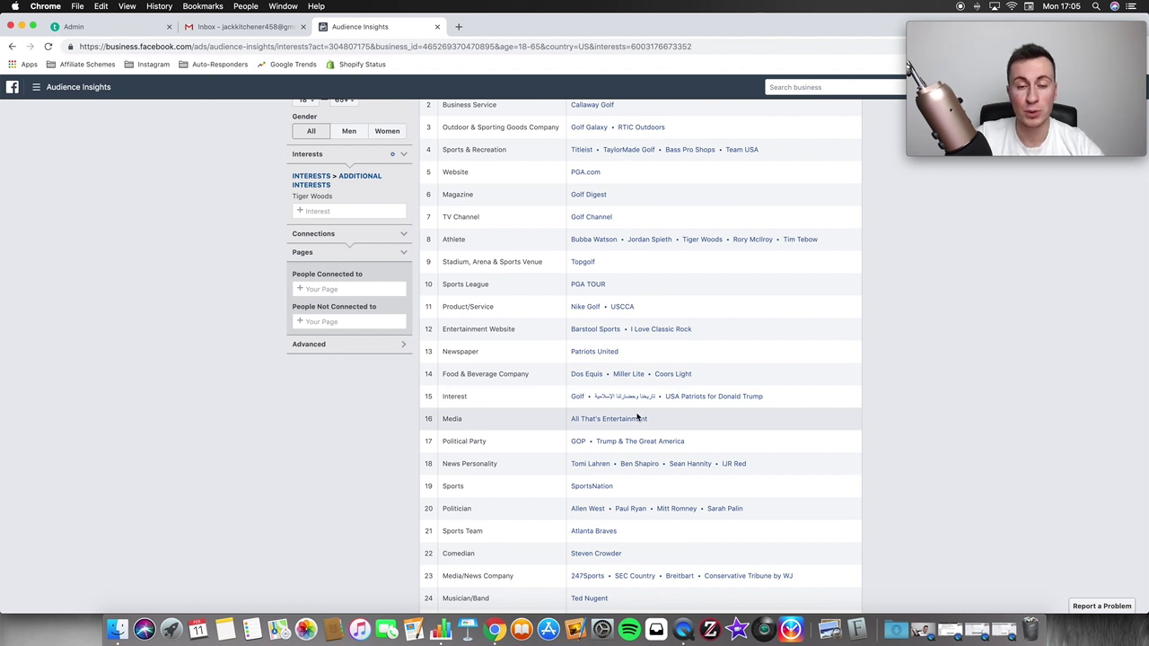
pyautogui.scroll(-1, 637, 416)
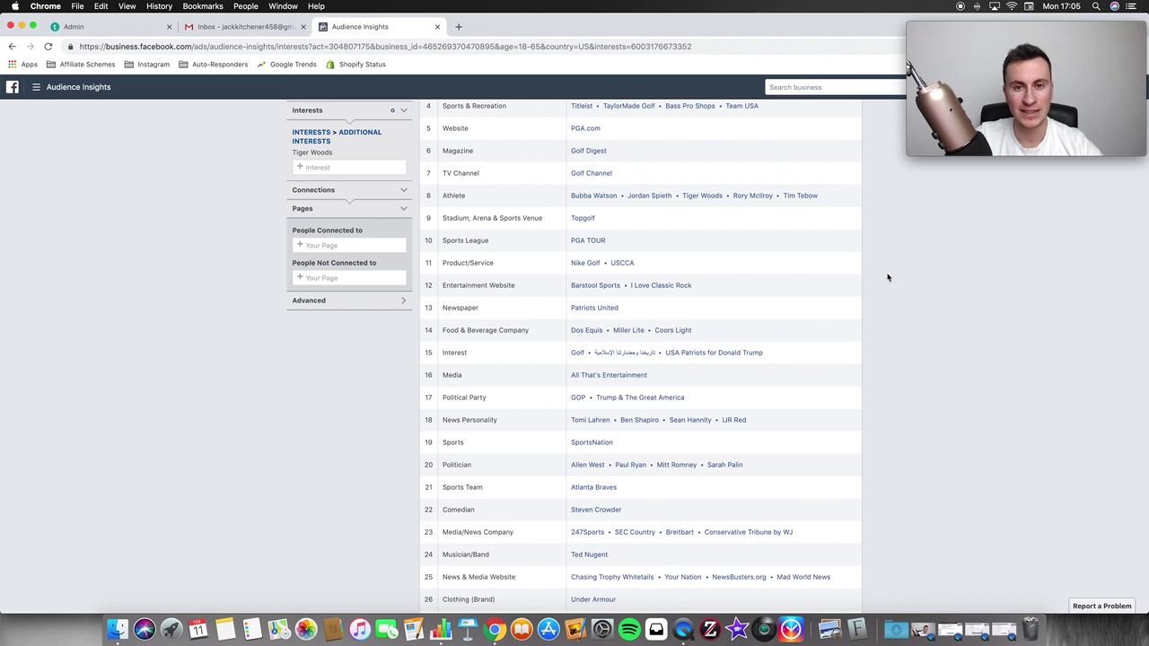
pyautogui.scroll(-1, 880, 290)
pyautogui.scroll(-1, 681, 287)
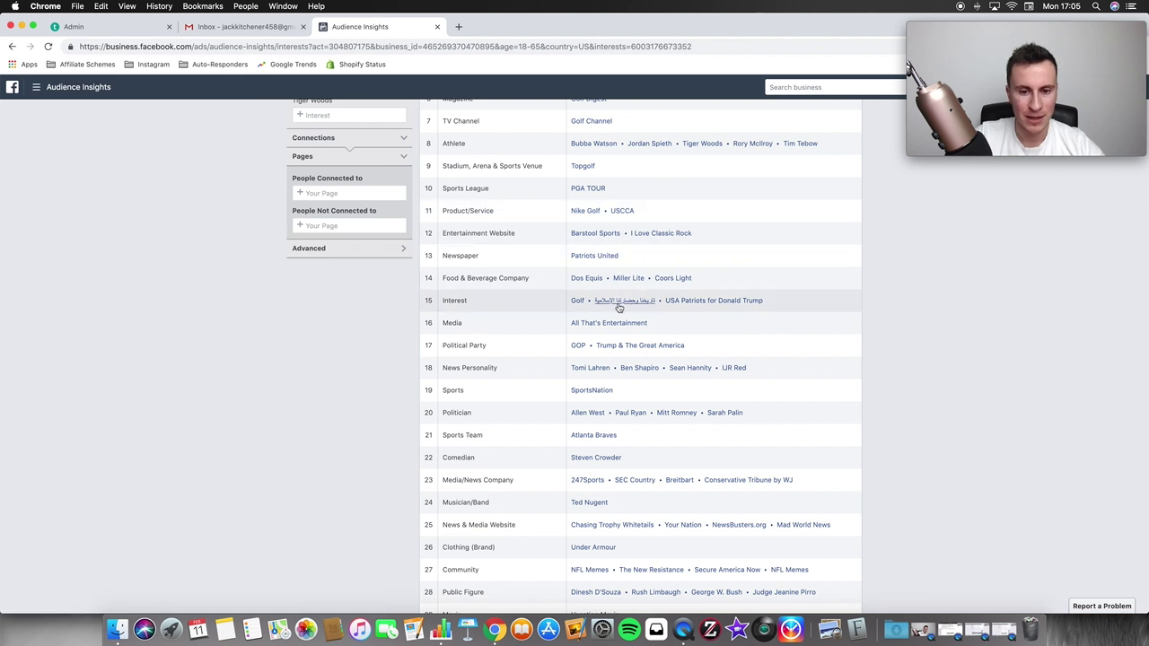
pyautogui.scroll(-1, 620, 310)
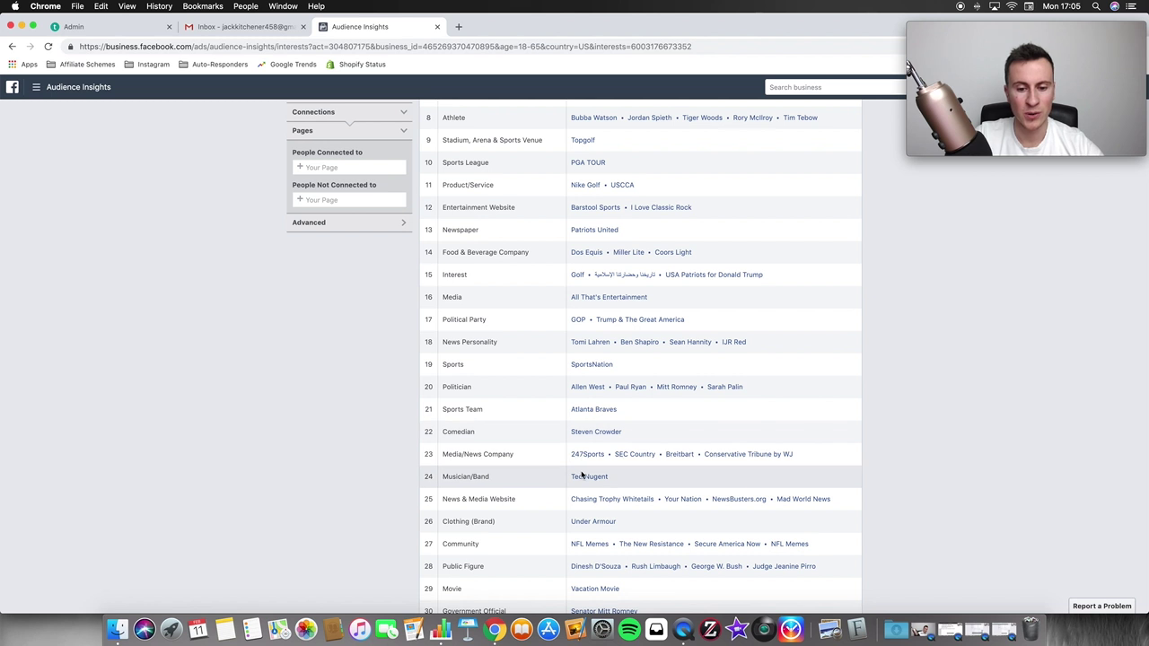
# Step: Examine the remaining top categories for the Tiger Woods audience and the affinity scores in its Page Likes table
pyautogui.scroll(-3, 662, 448)
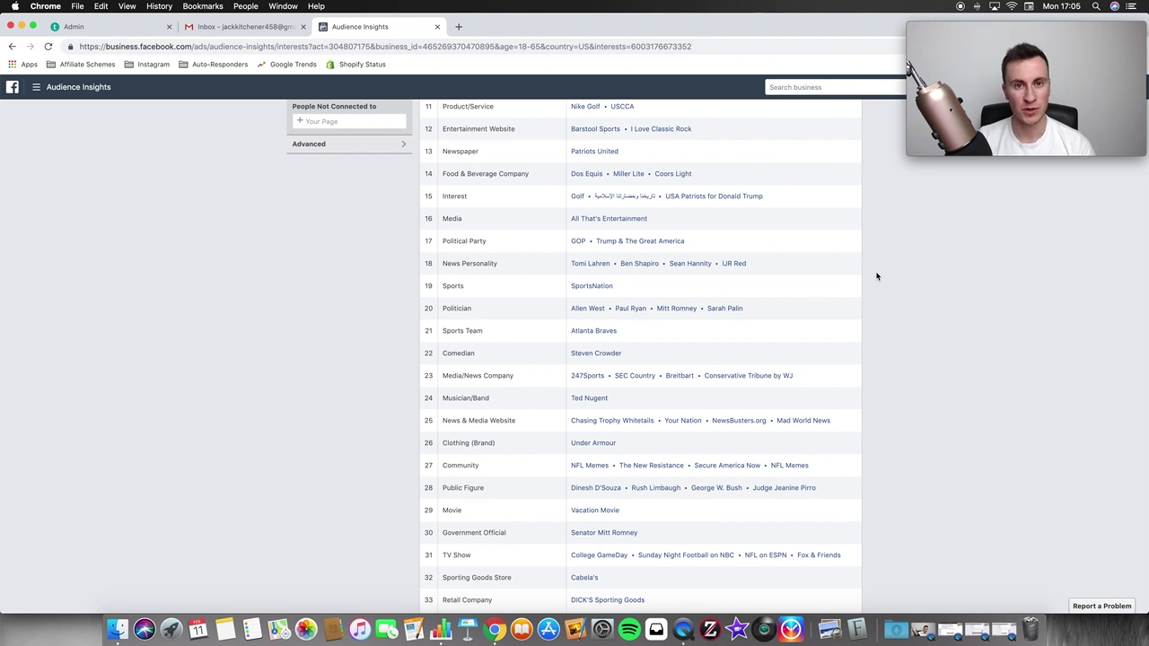
pyautogui.scroll(-10, 877, 277)
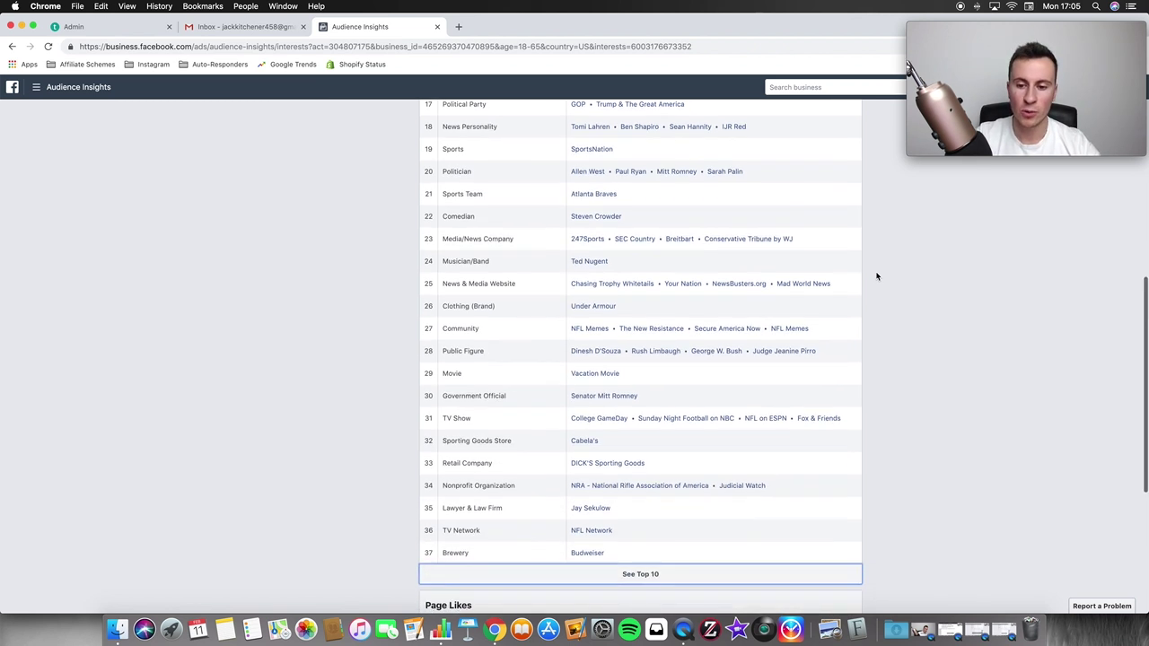
pyautogui.scroll(-1, 876, 339)
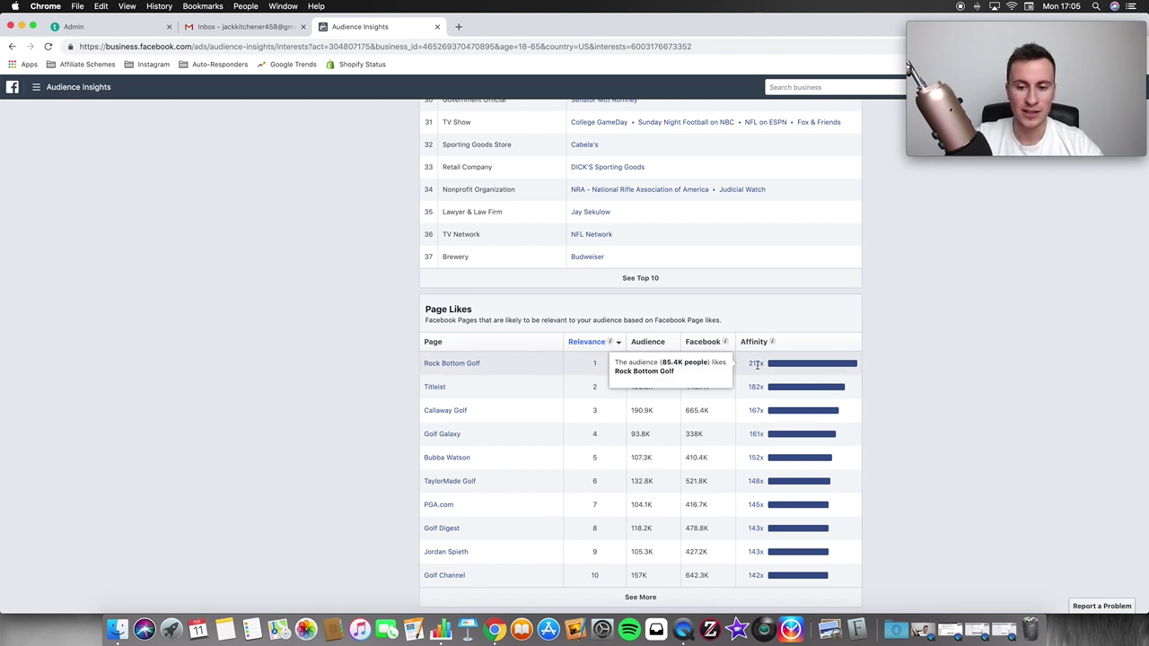
pyautogui.moveTo(857, 366)
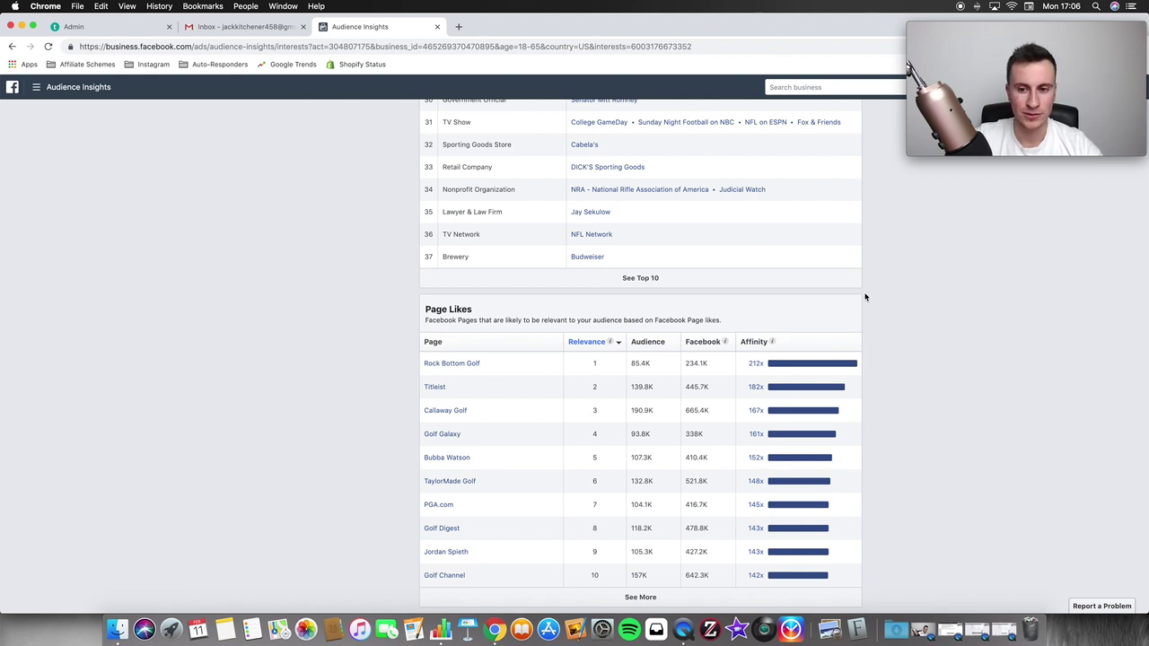
pyautogui.scroll(10, 872, 249)
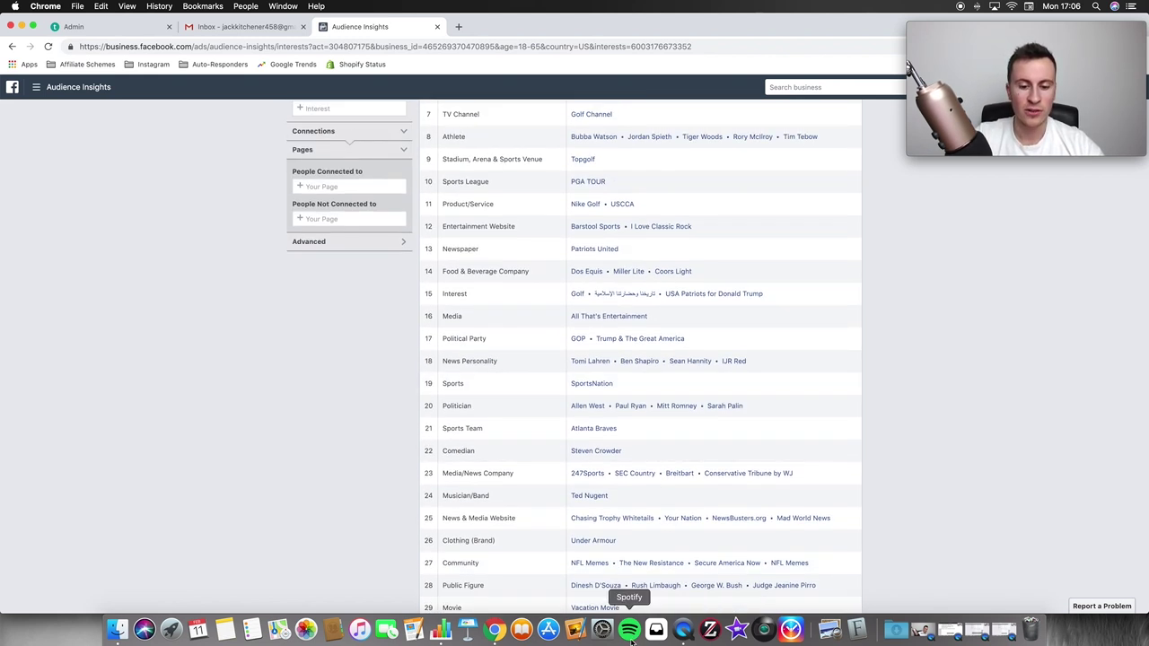
# Step: Switch to the Numbers sheet and review the Celebs/ Figures, Brands and Magazines columns that need interests
pyautogui.click(439, 632)
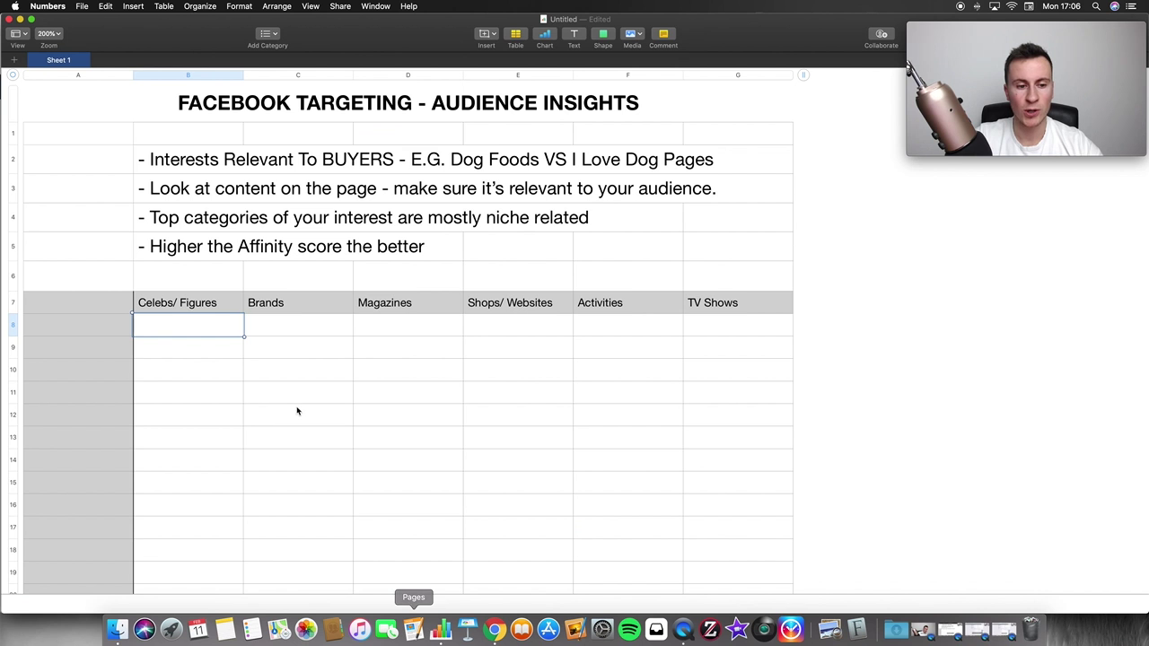
pyautogui.click(215, 350)
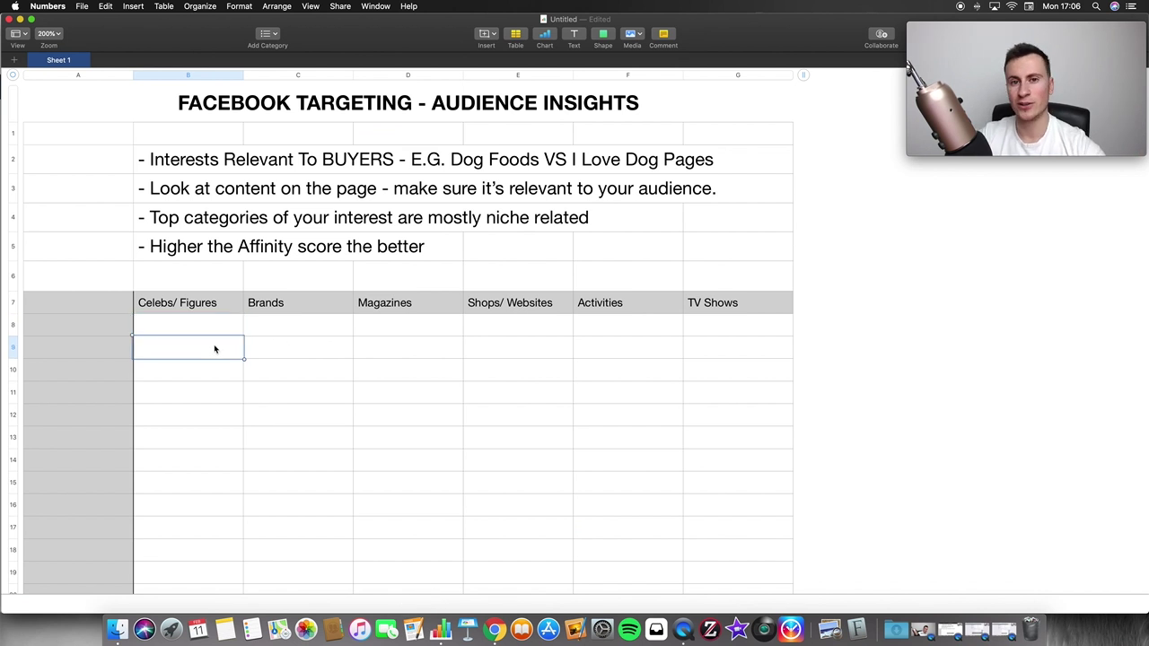
pyautogui.click(215, 329)
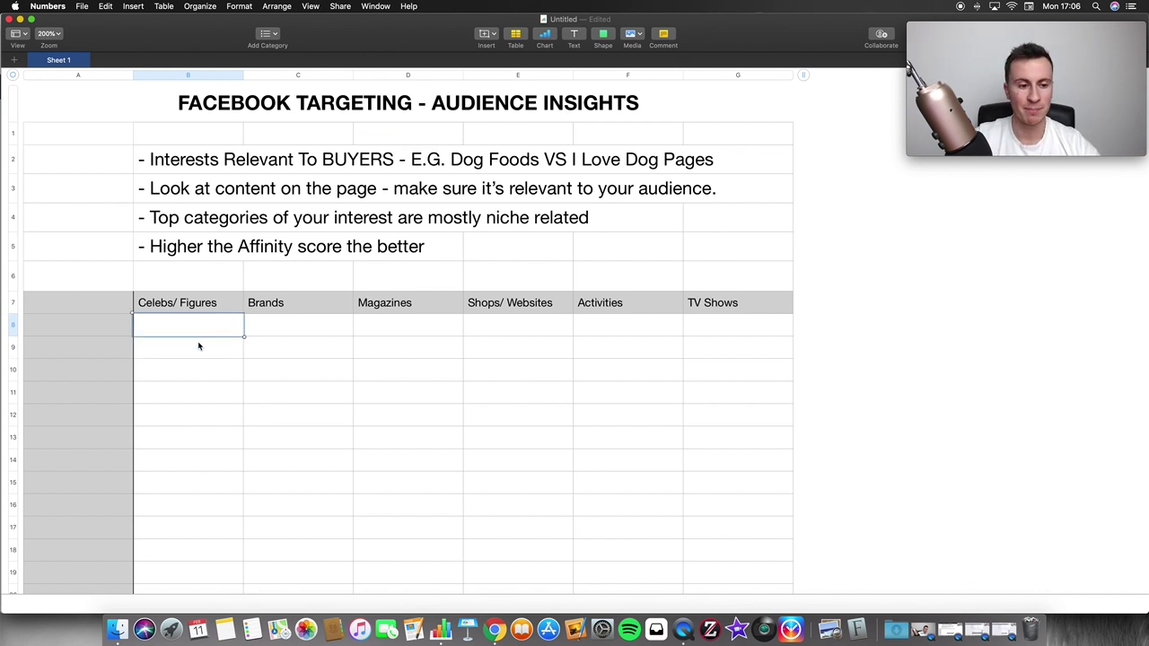
pyautogui.moveTo(199, 333); pyautogui.dragTo(200, 459)
pyautogui.click(173, 329)
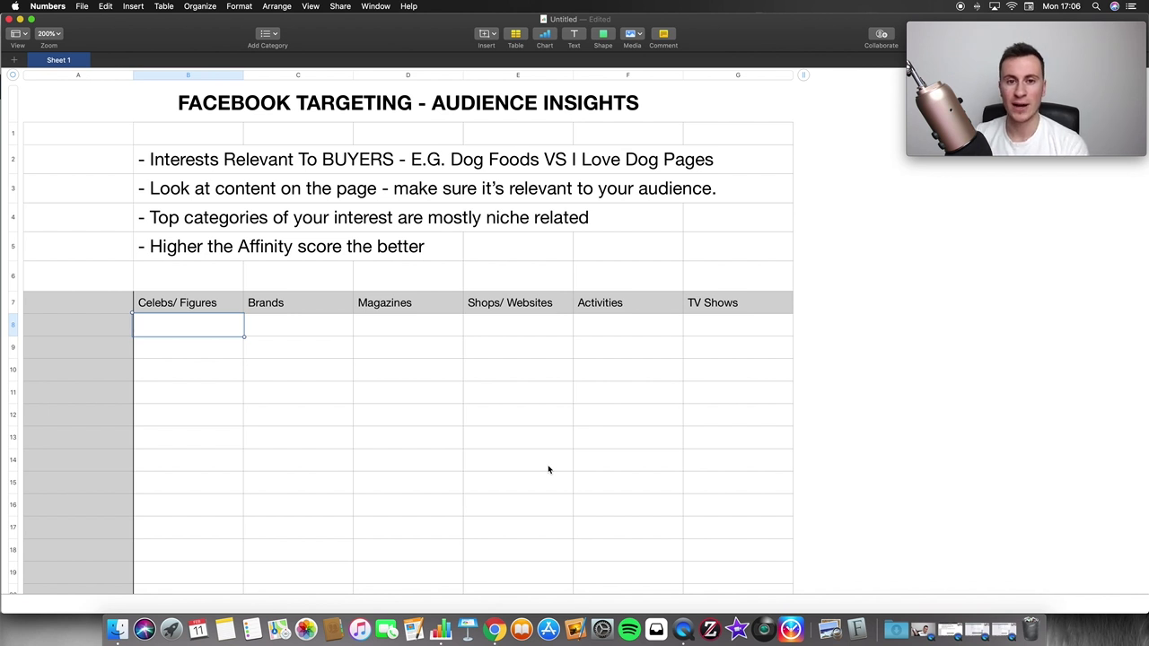
pyautogui.click(211, 306)
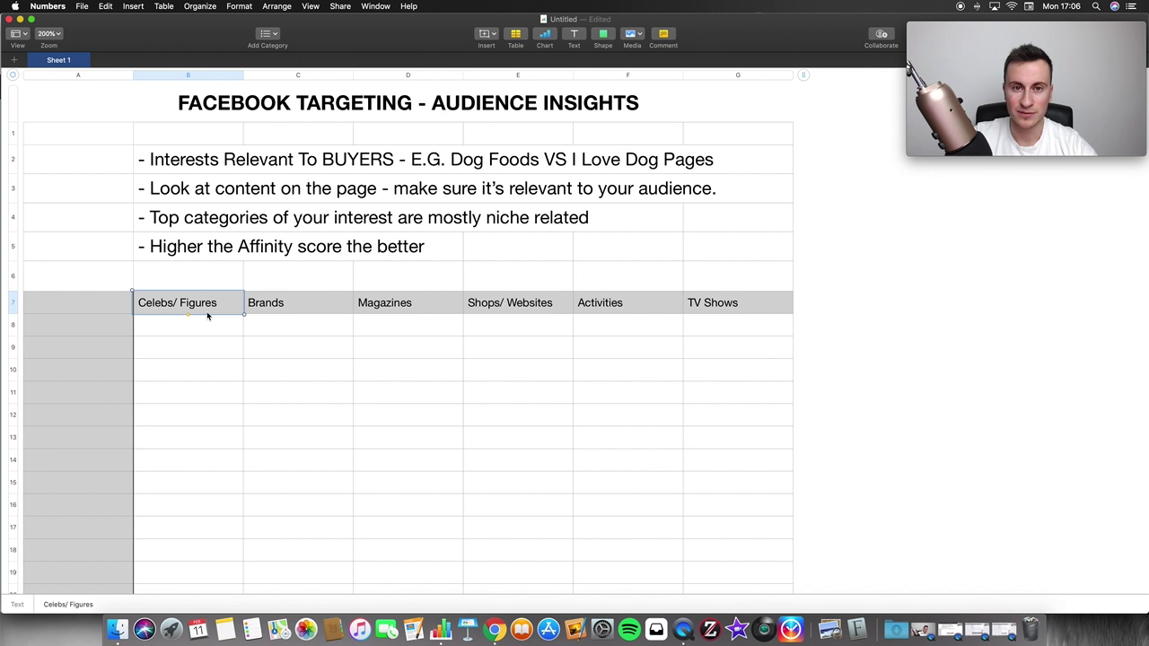
pyautogui.click(300, 312)
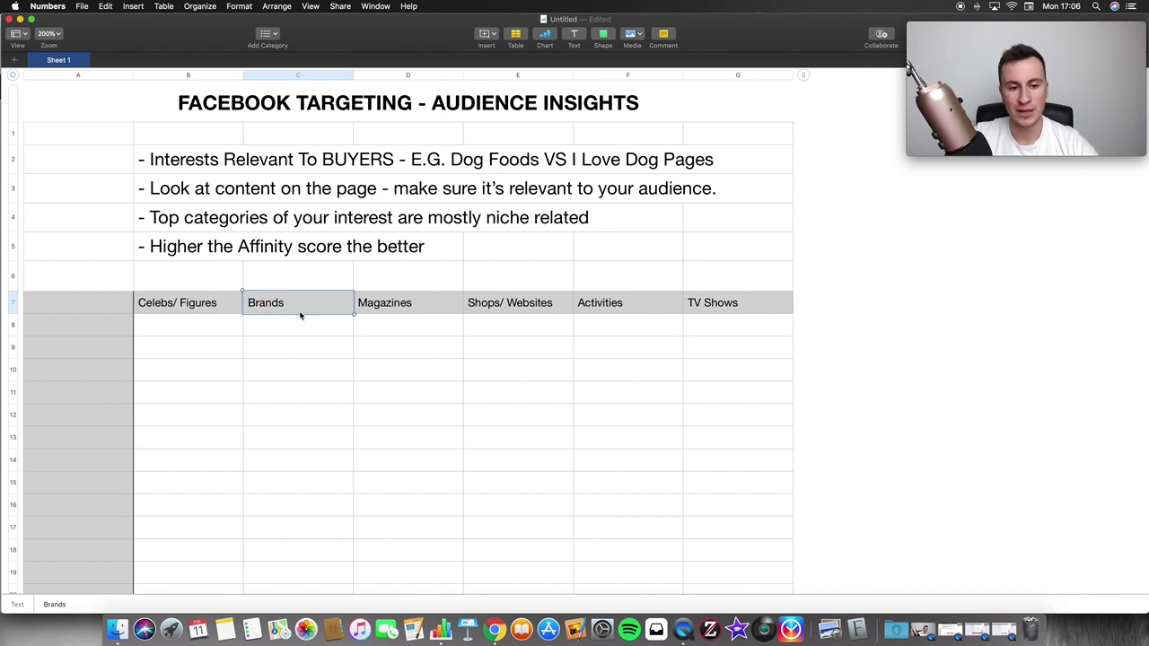
pyautogui.moveTo(300, 314); pyautogui.dragTo(290, 362)
pyautogui.moveTo(394, 314); pyautogui.dragTo(392, 351)
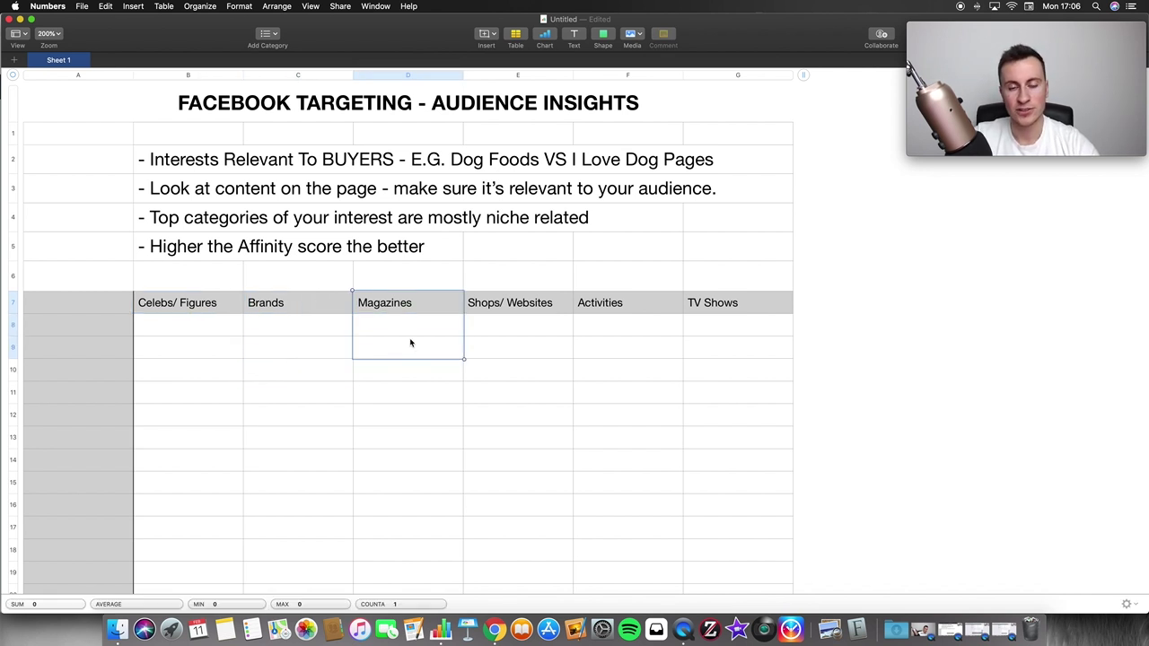
# Step: Return to Audience Insights in Chrome and replace the Tiger Woods interest with the public figure Sergio García
pyautogui.click(494, 629)
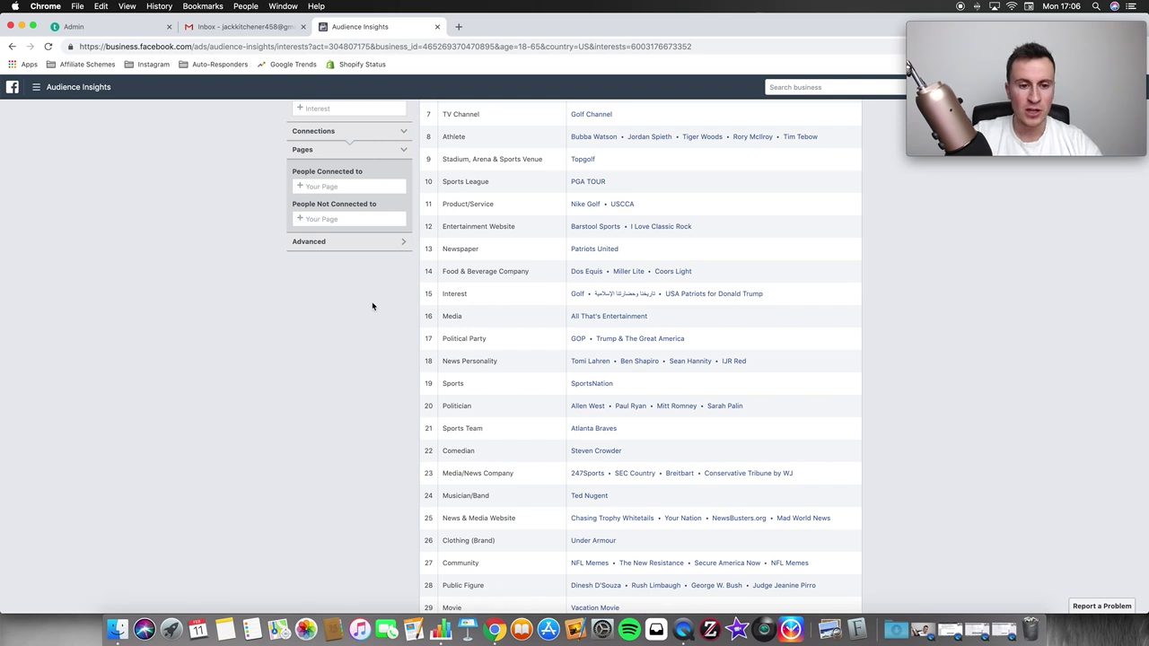
pyautogui.scroll(5, 399, 286)
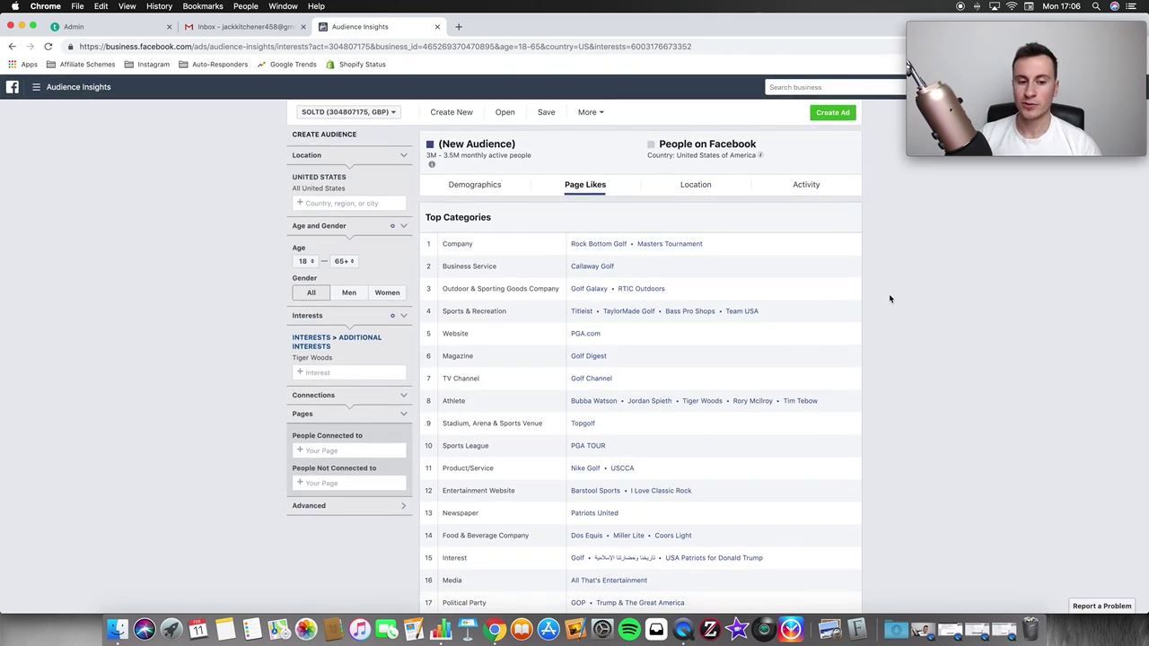
pyautogui.click(404, 359)
pyautogui.click(368, 340)
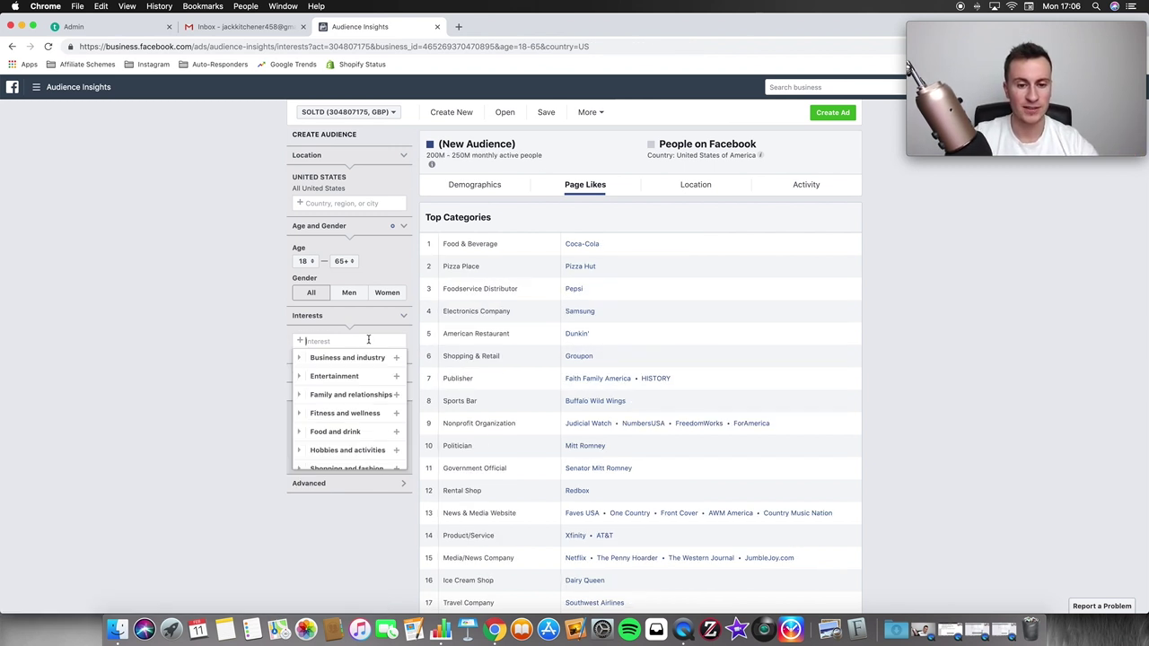
pyautogui.write('sergio')
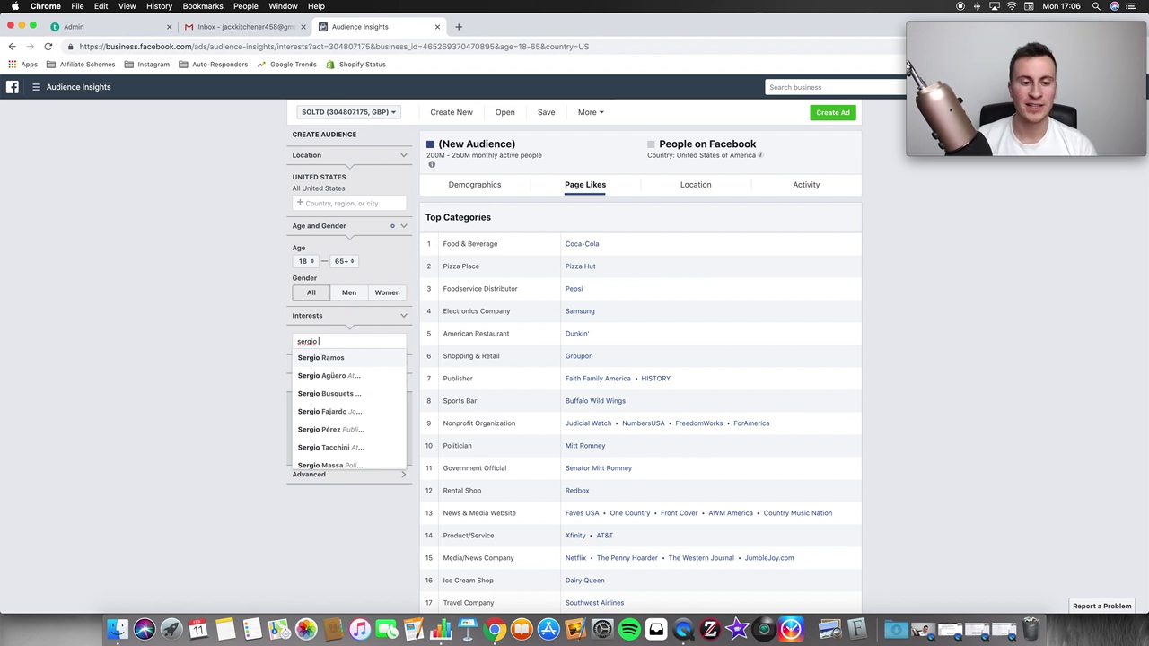
pyautogui.write('gar')
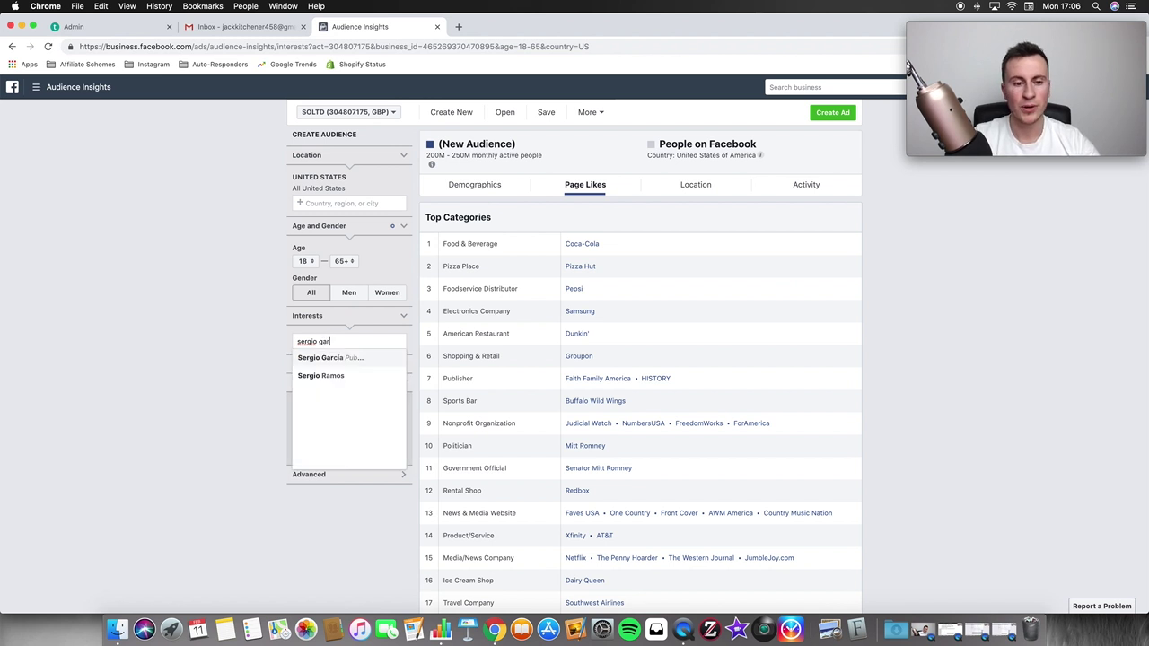
pyautogui.click(352, 358)
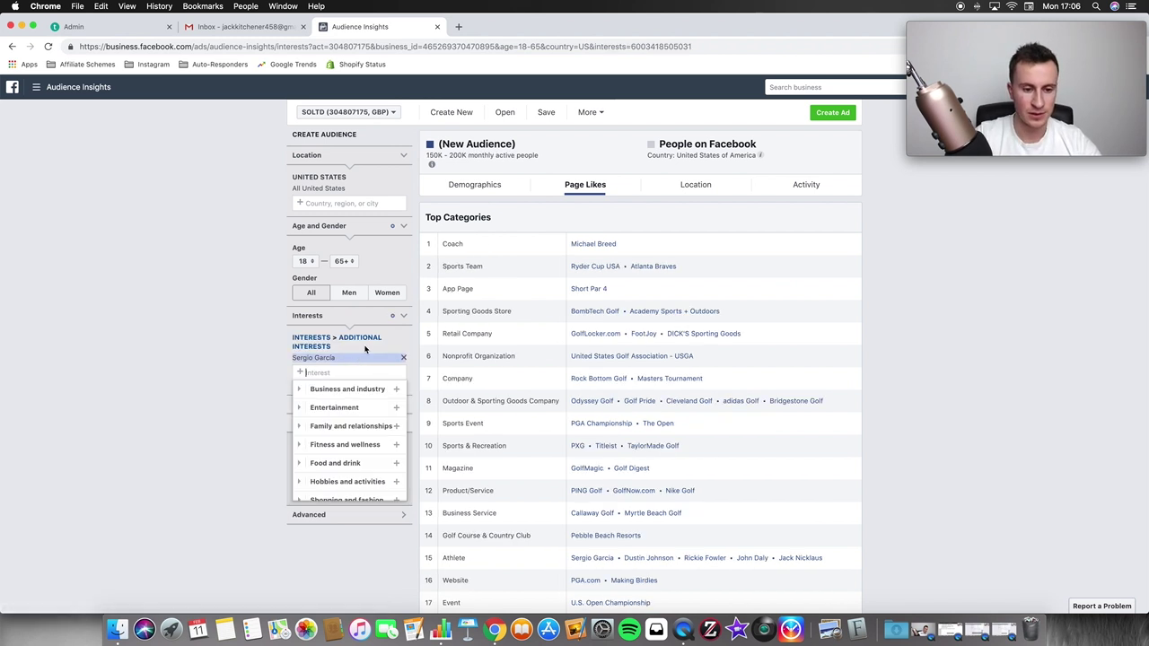
pyautogui.click(903, 277)
# Step: Examine the Sergio García audience's top categories and page affinity scores for how golf-related they are
pyautogui.scroll(-1, 889, 225)
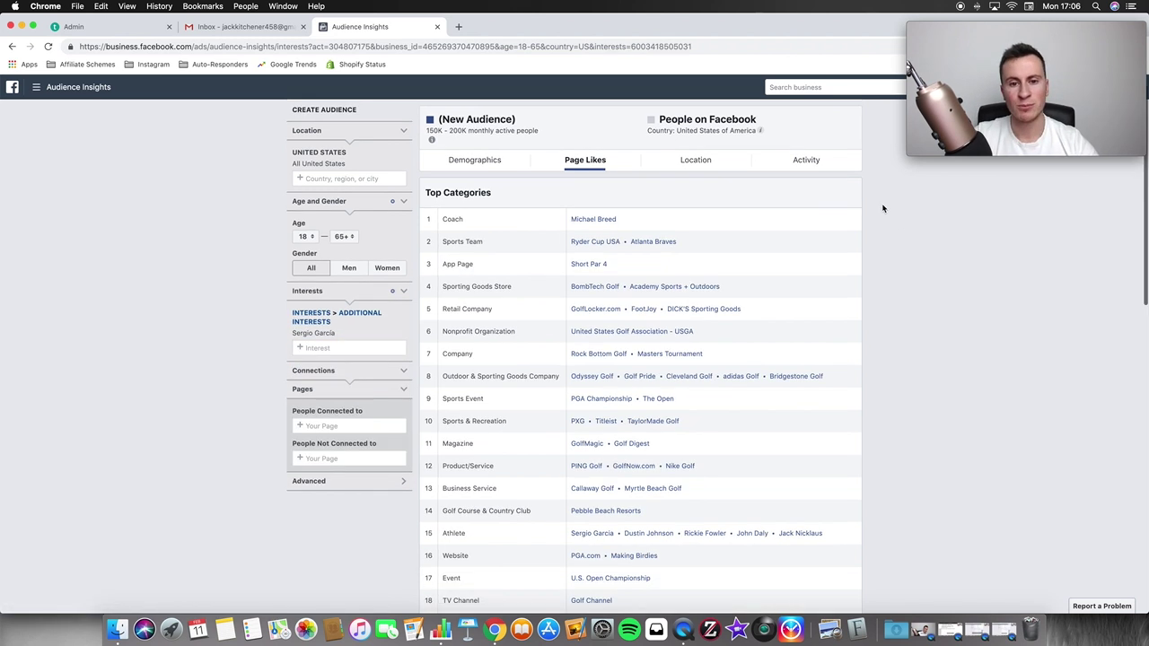
pyautogui.scroll(-1, 880, 219)
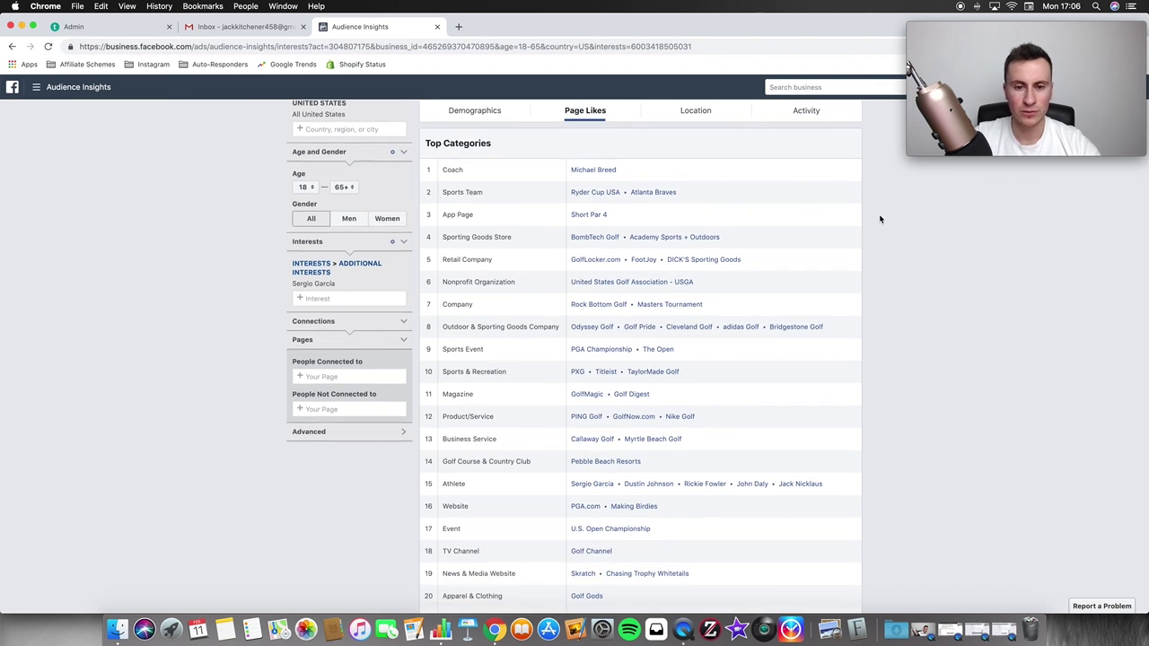
pyautogui.scroll(-1, 880, 219)
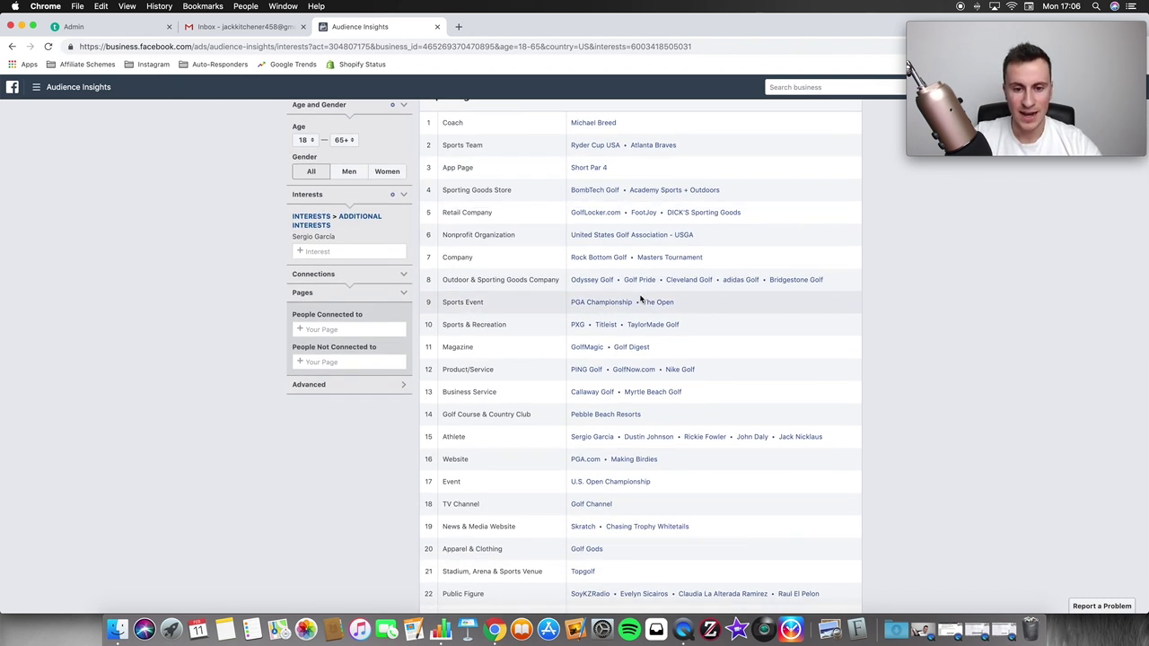
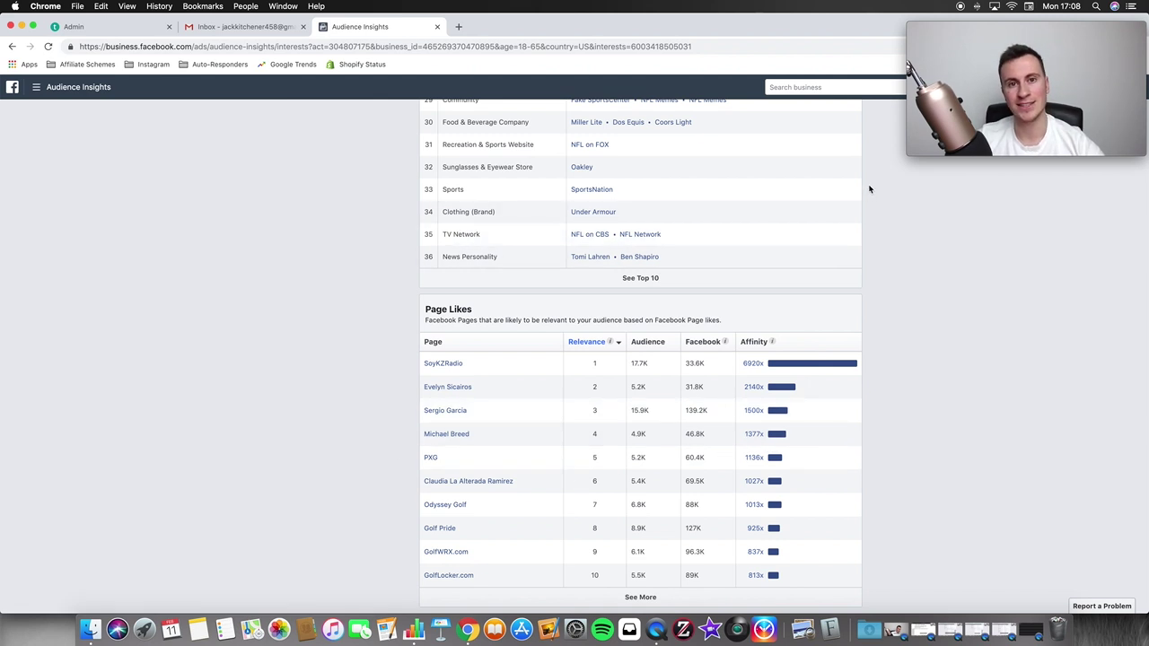
pyautogui.scroll(10, 869, 189)
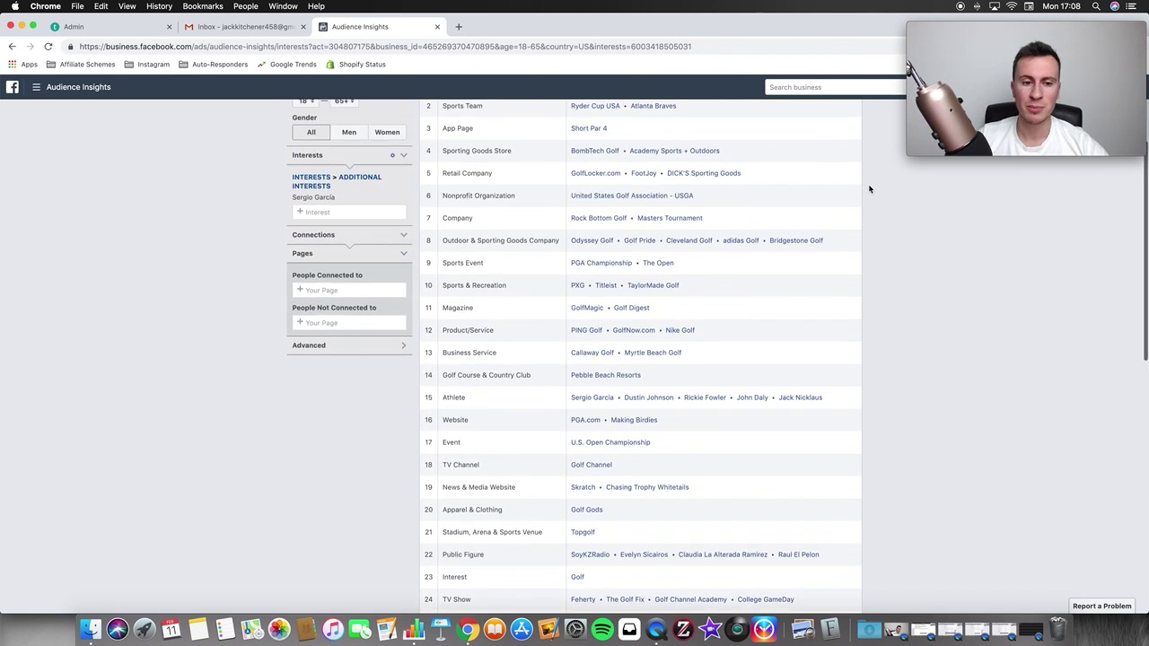
pyautogui.scroll(-10, 869, 188)
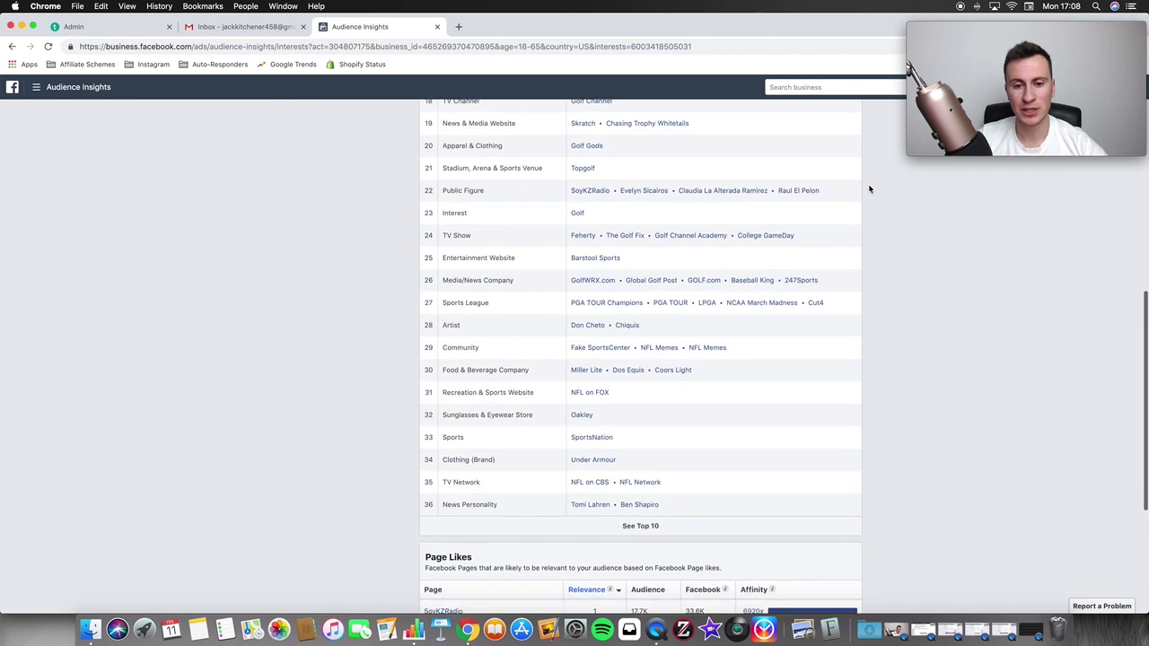
pyautogui.scroll(7, 869, 196)
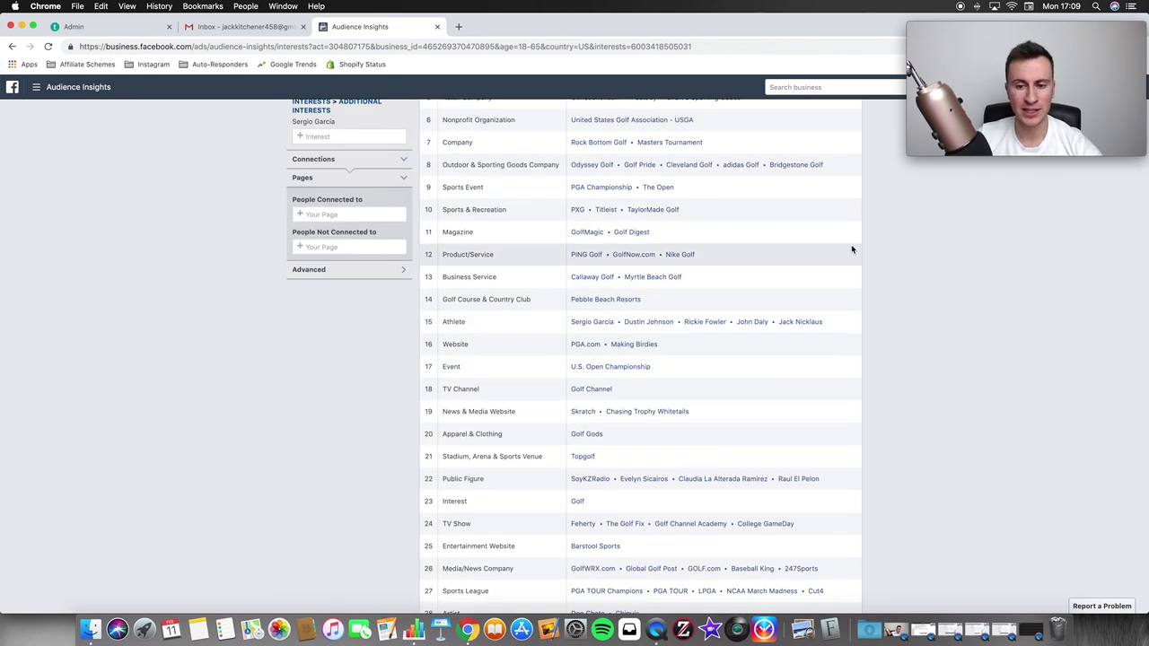
pyautogui.scroll(-10, 883, 240)
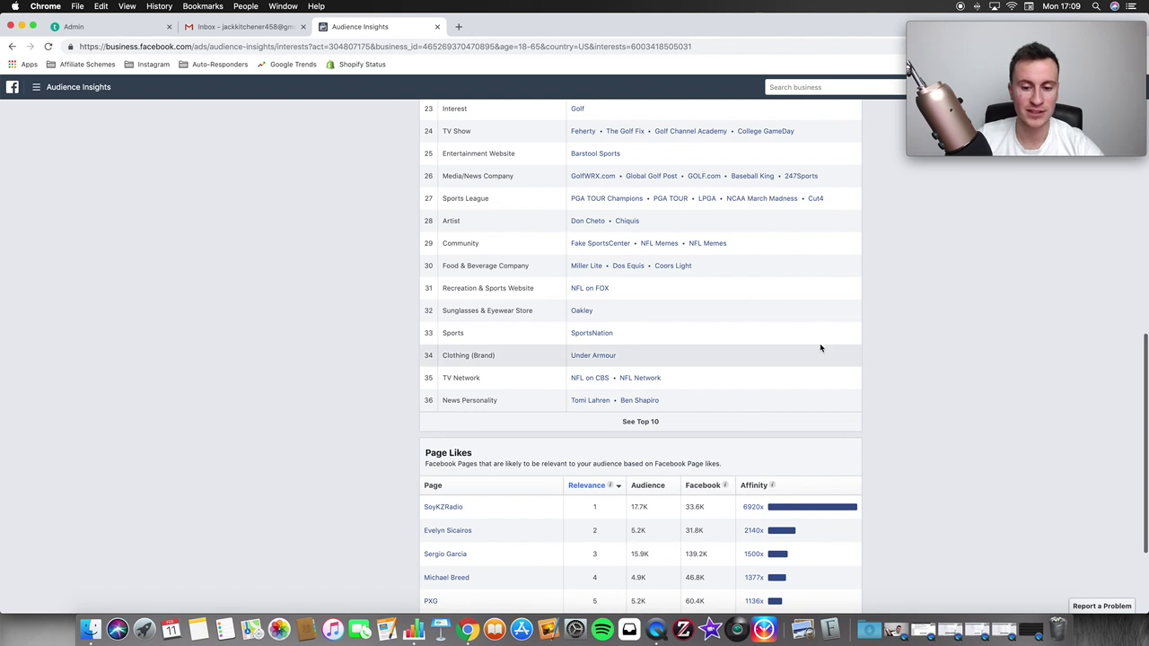
pyautogui.scroll(15, 874, 264)
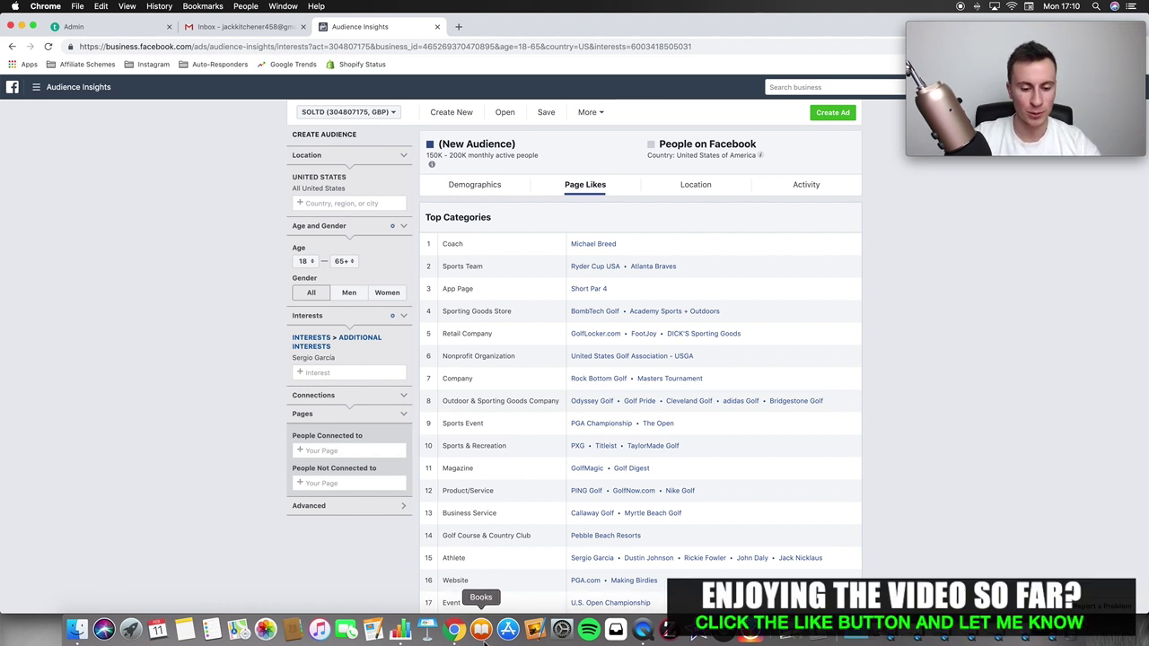
# Step: Switch to the Numbers sheet and enter Sergio Garcia in the first empty cell under Celebs/ Figures
pyautogui.click(401, 629)
pyautogui.click(197, 332)
pyautogui.write('Sergio Garcia')
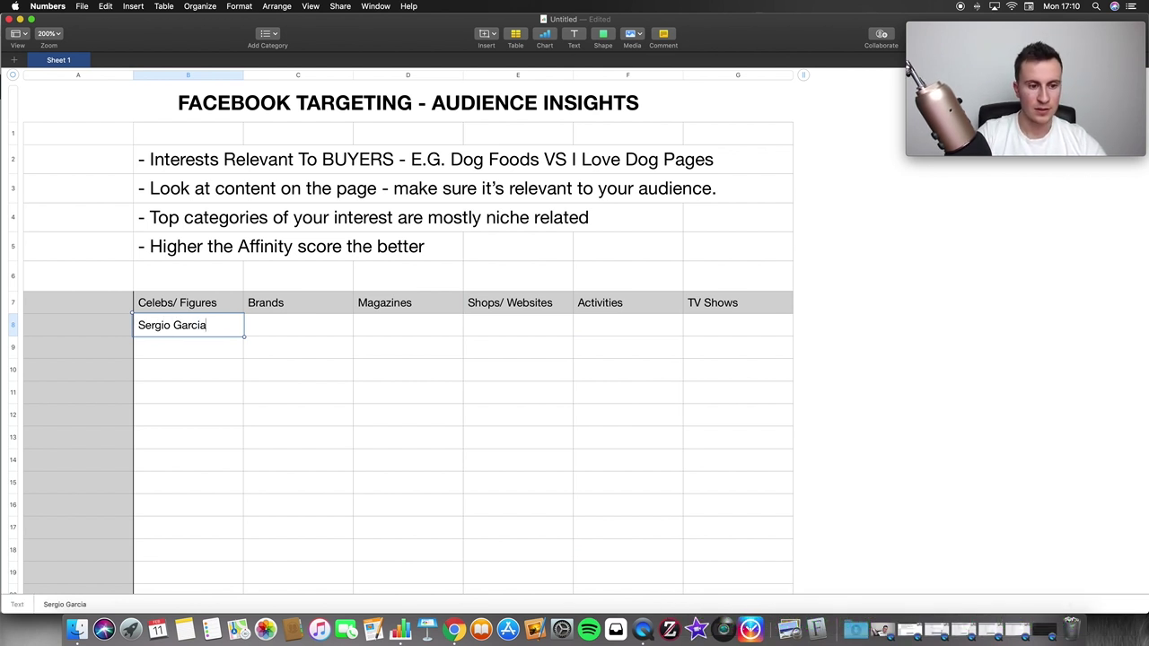
pyautogui.press('Return')
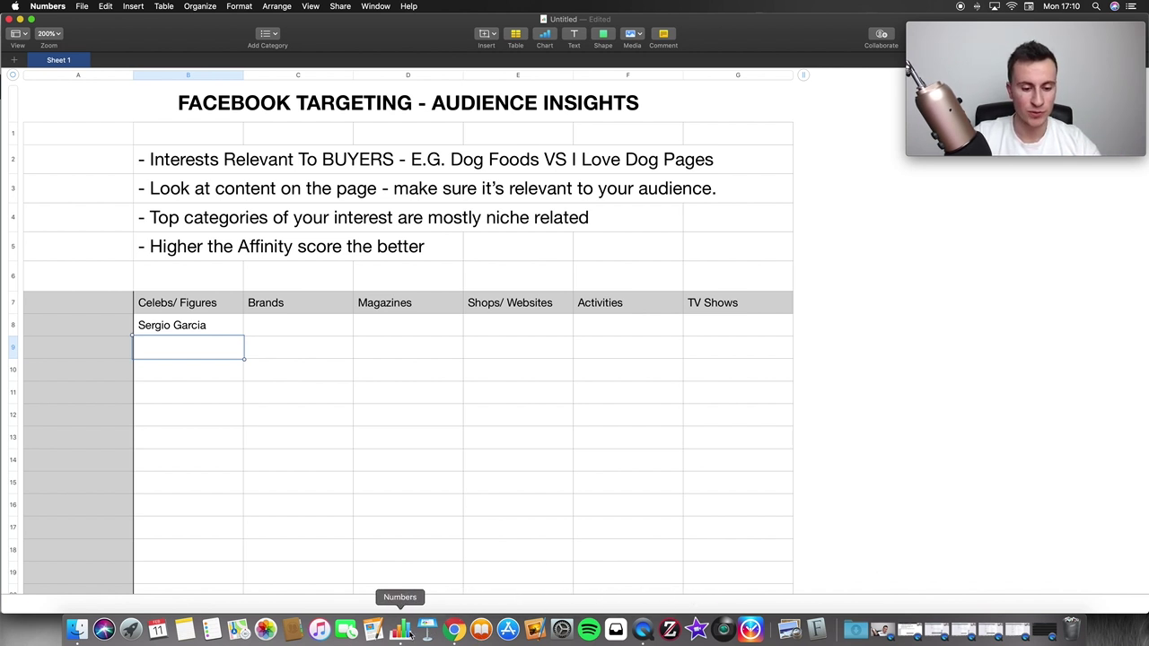
# Step: Back in Chrome, open the Michael Breed page from the Coach category and examine its content for golf relevance
pyautogui.click(454, 631)
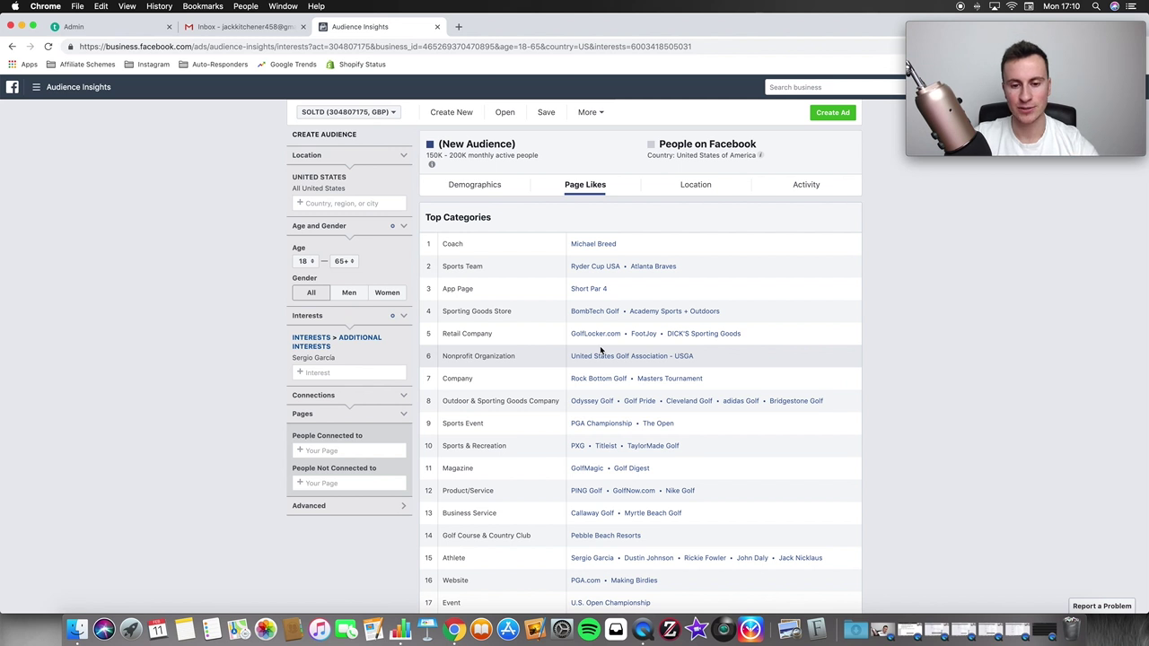
pyautogui.click(601, 247)
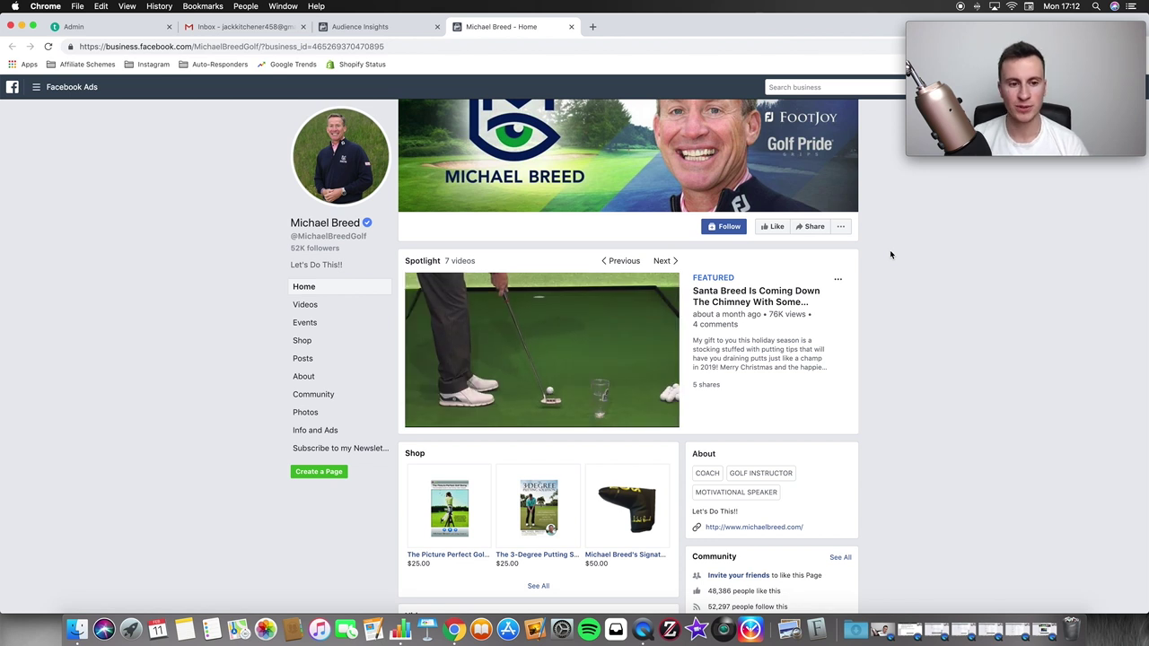
pyautogui.scroll(1, 890, 250)
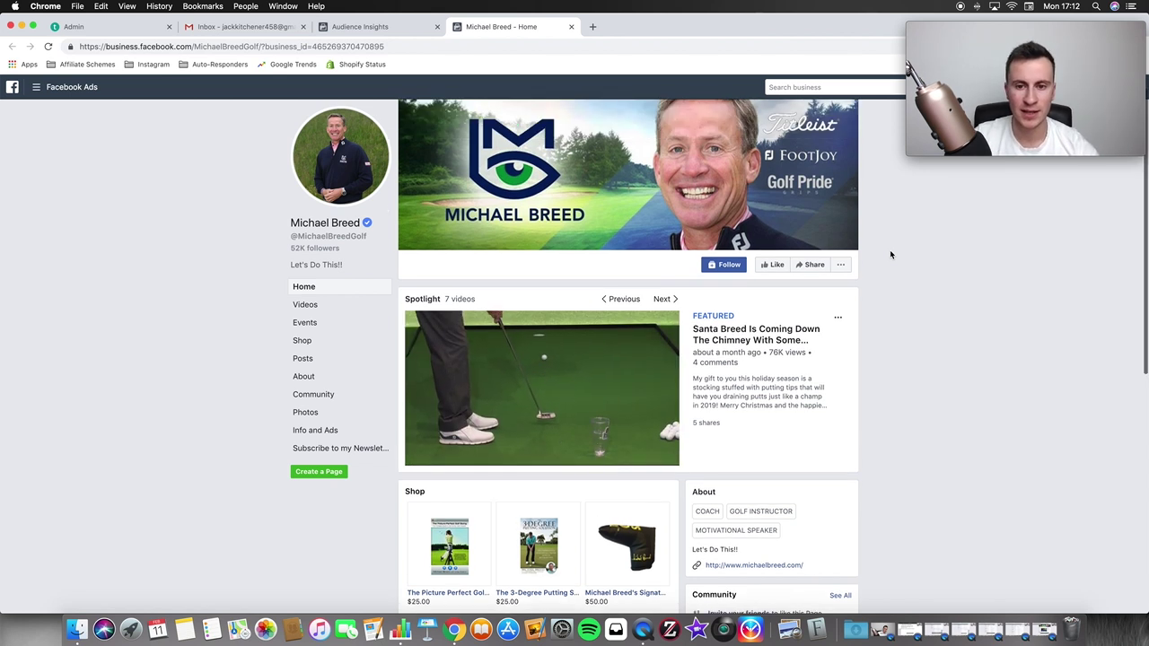
pyautogui.scroll(-1, 890, 269)
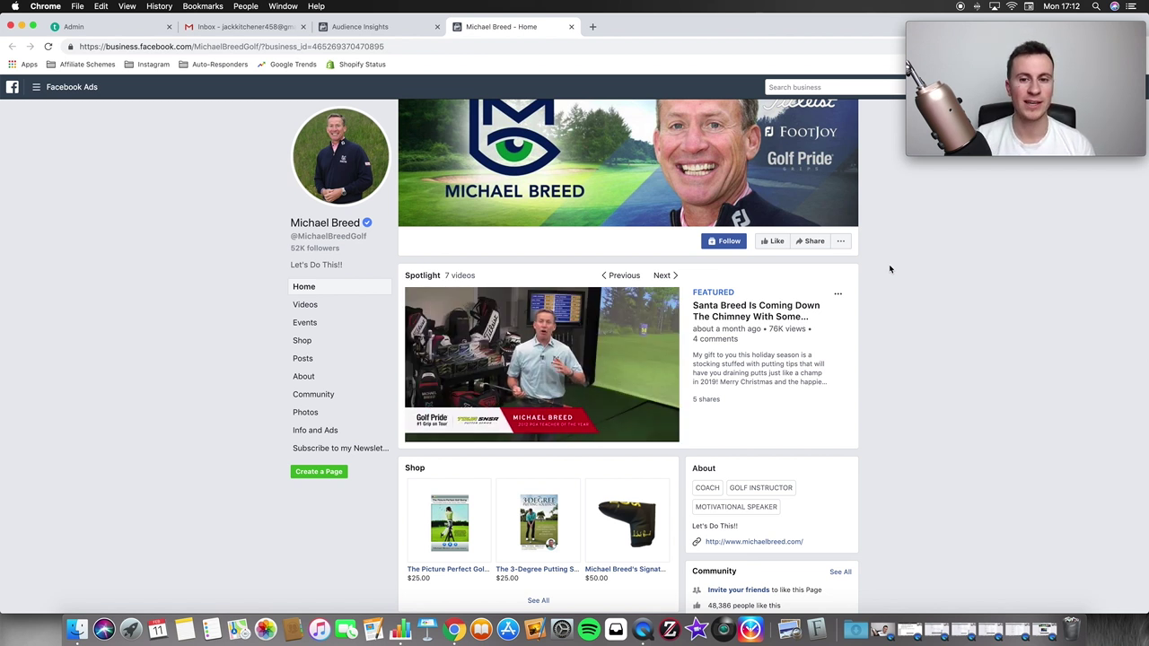
# Step: Return to Audience Insights and replace the Sergio García interest with the coach Michael Breed
pyautogui.click(398, 29)
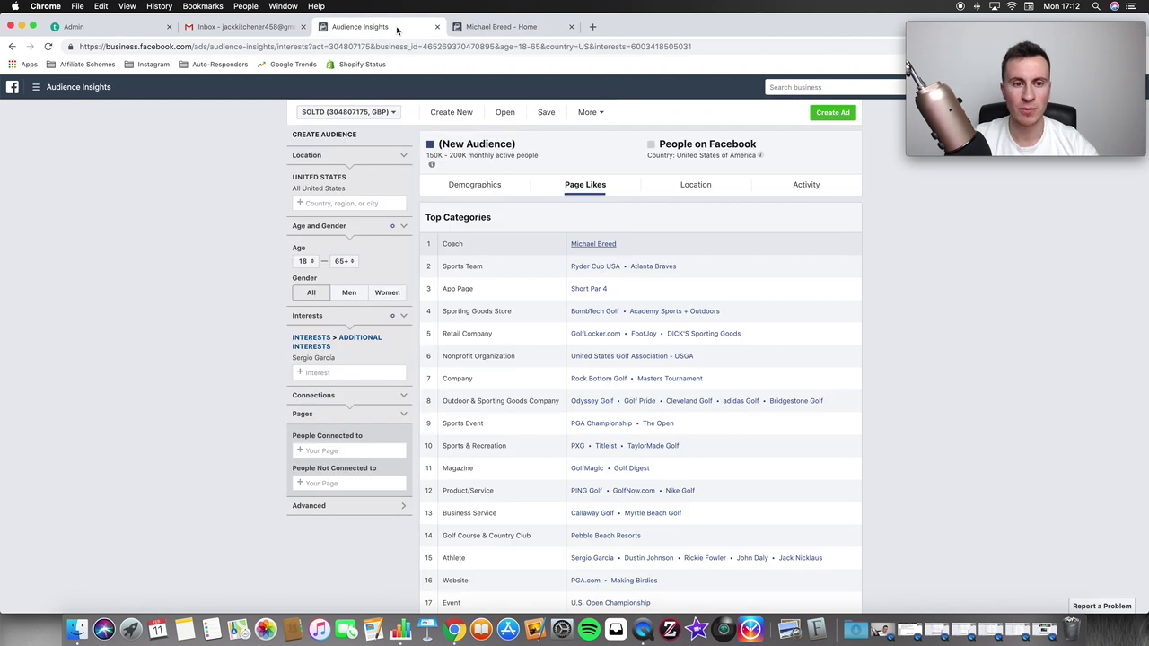
pyautogui.click(403, 358)
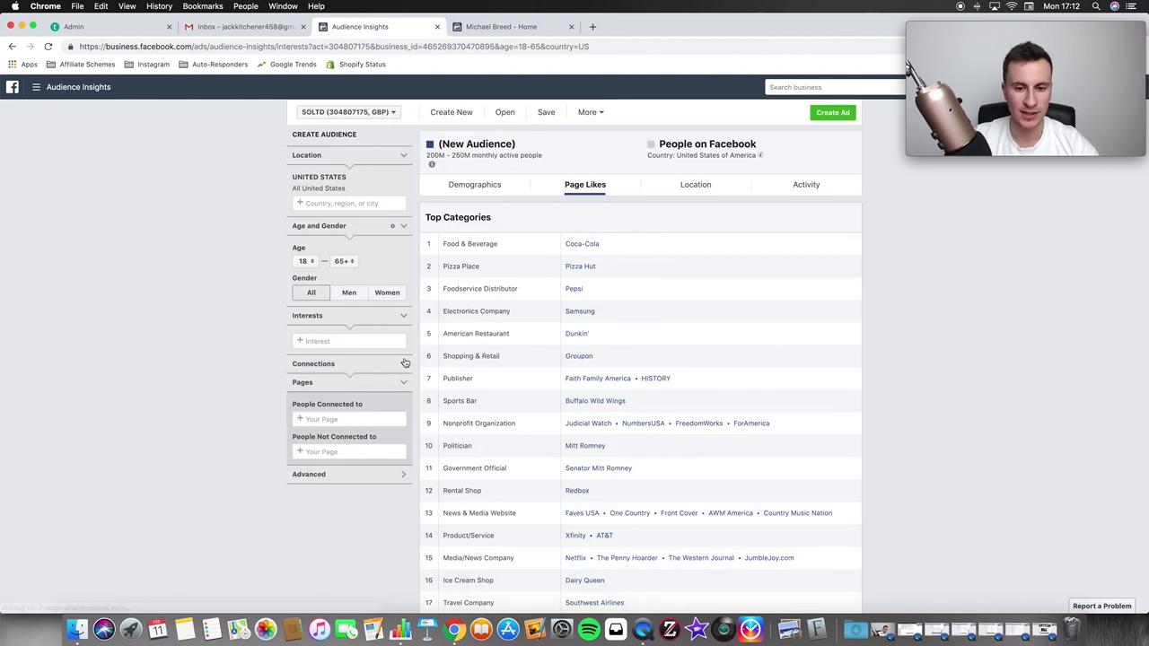
pyautogui.click(365, 341)
pyautogui.write('m')
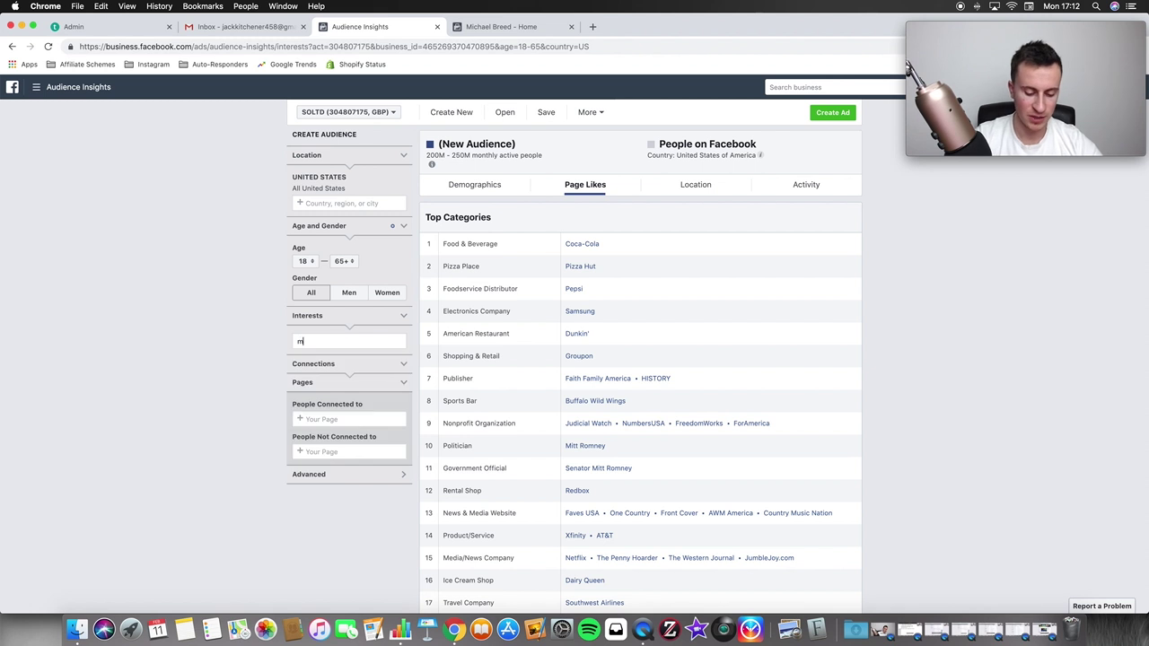
pyautogui.write('ichael breed')
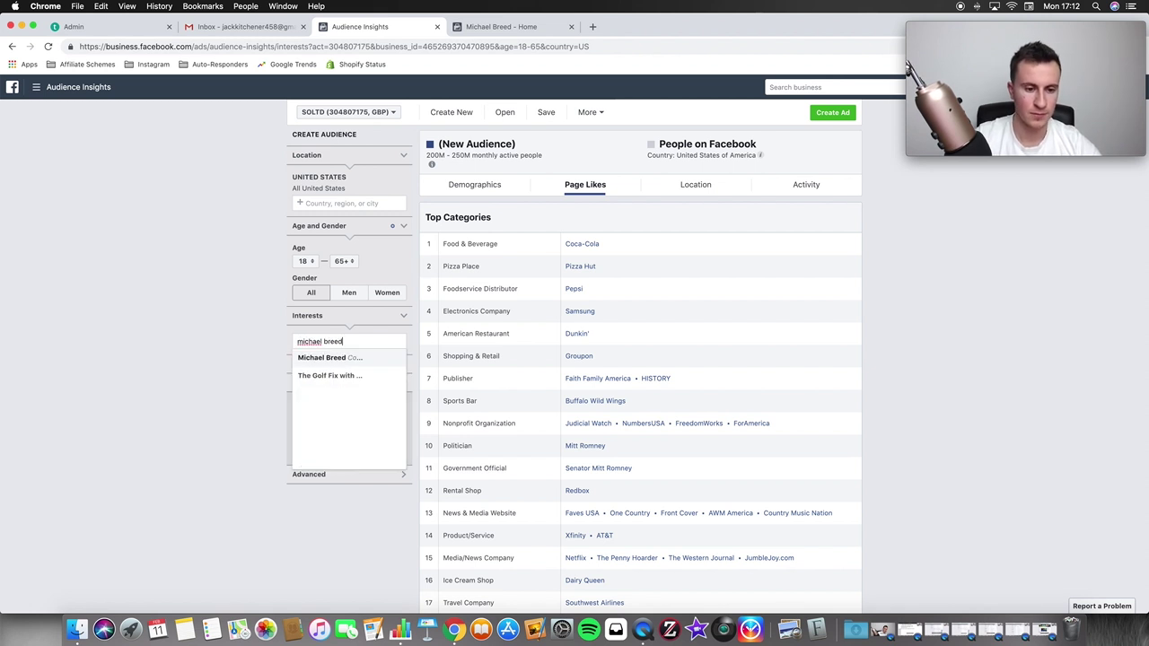
pyautogui.click(357, 359)
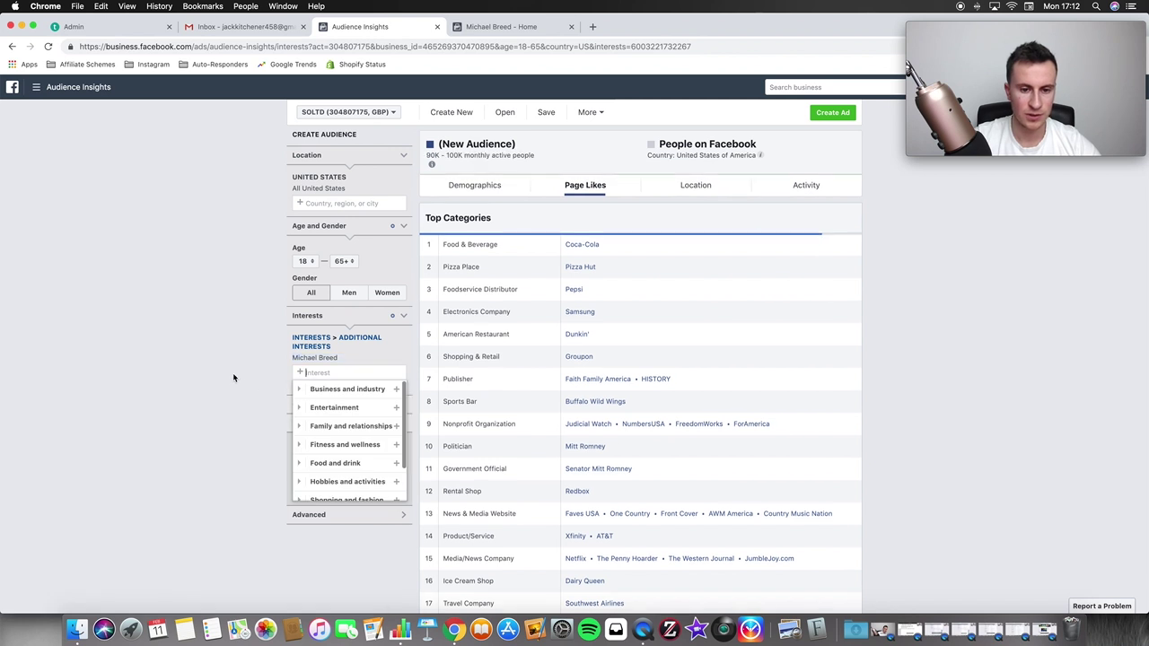
pyautogui.click(247, 380)
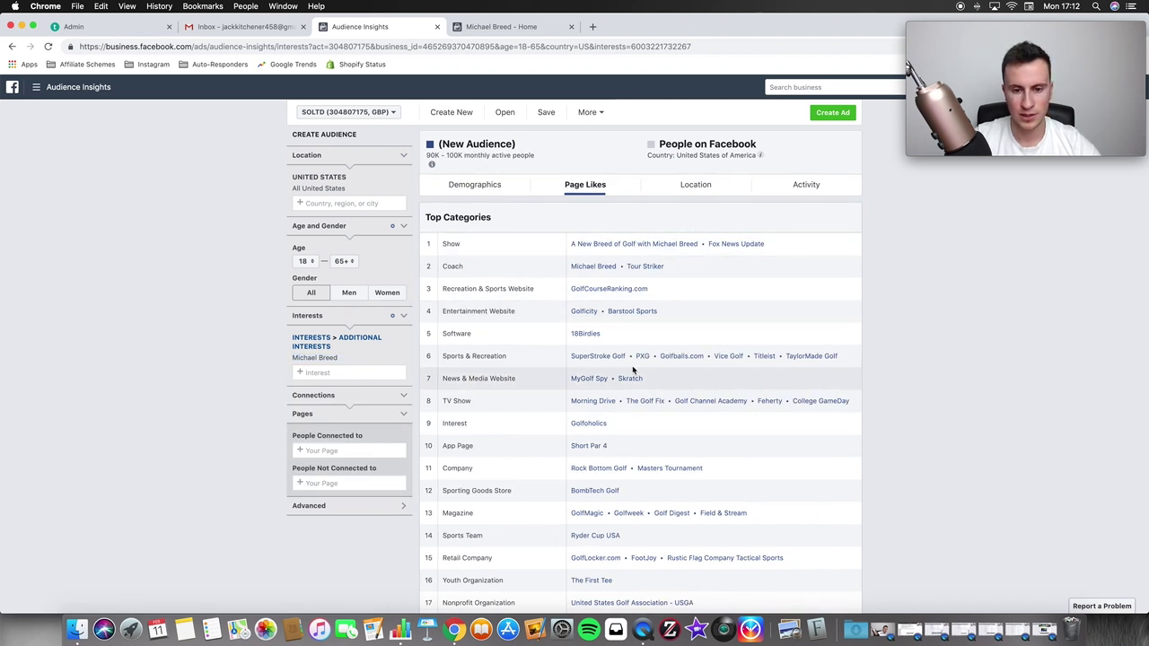
# Step: Examine the Michael Breed audience's top categories for golf relevance and sort its page likes by affinity to judge the scores
pyautogui.scroll(-5, 624, 334)
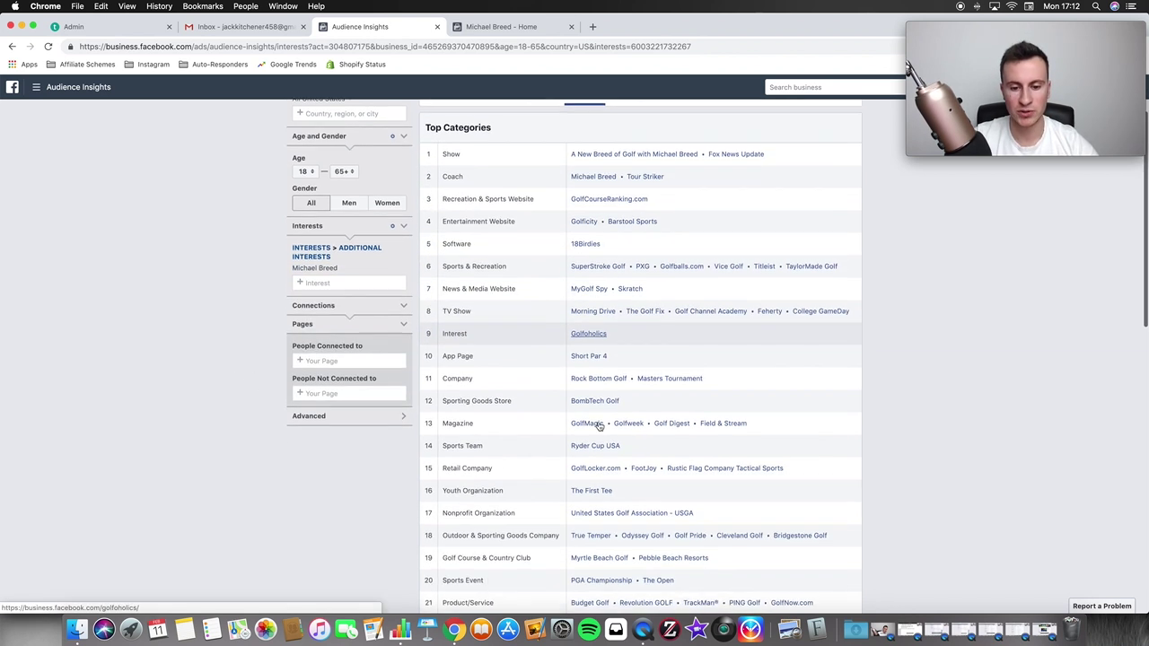
pyautogui.scroll(-4, 626, 481)
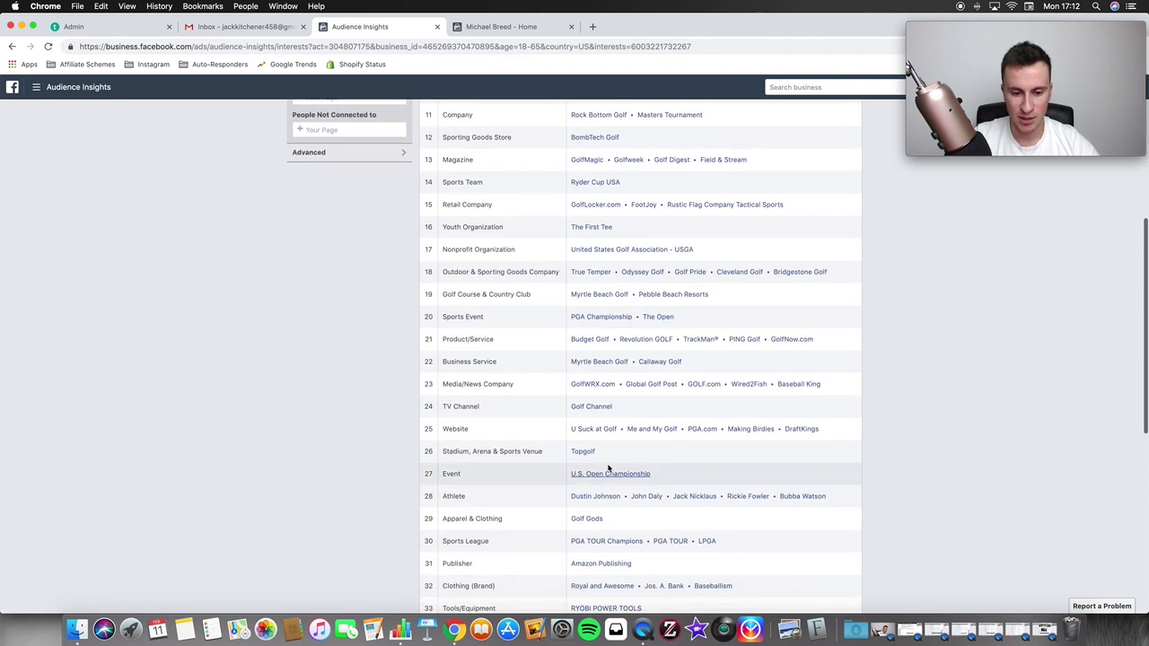
pyautogui.scroll(-5, 600, 449)
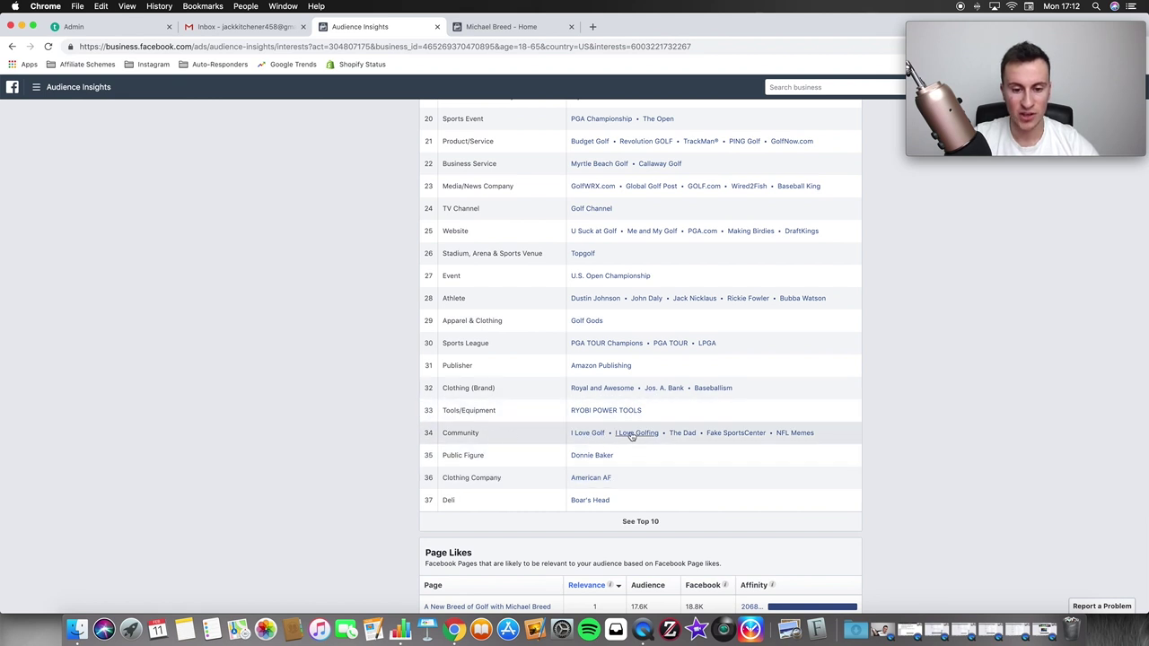
pyautogui.scroll(10, 709, 434)
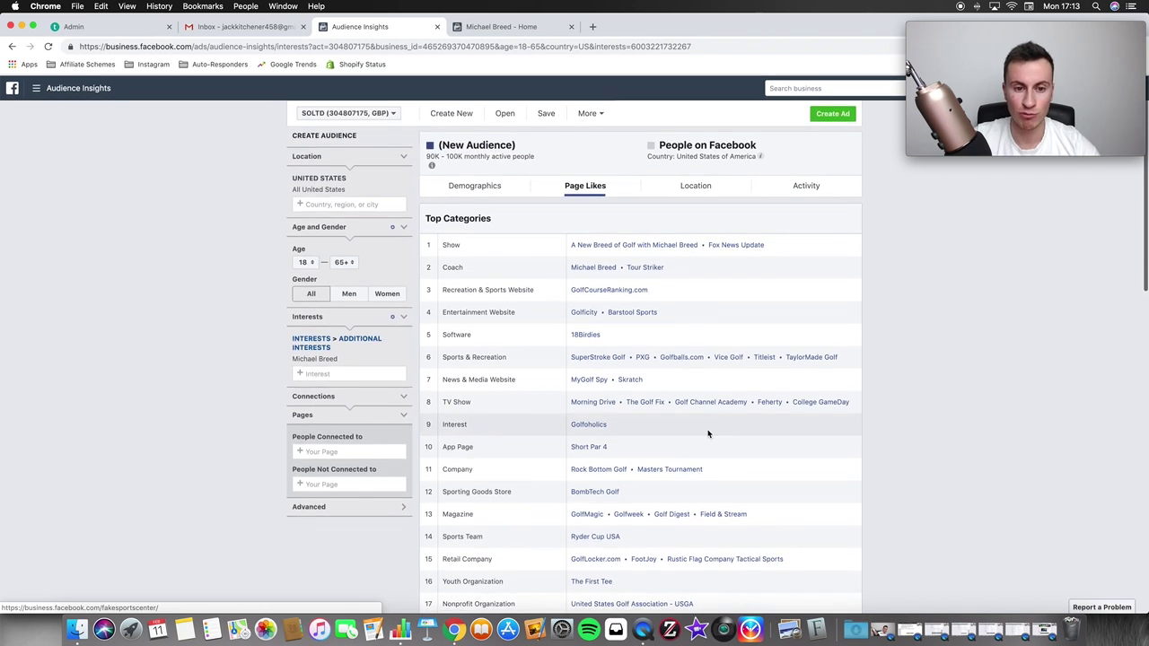
pyautogui.scroll(-10, 709, 433)
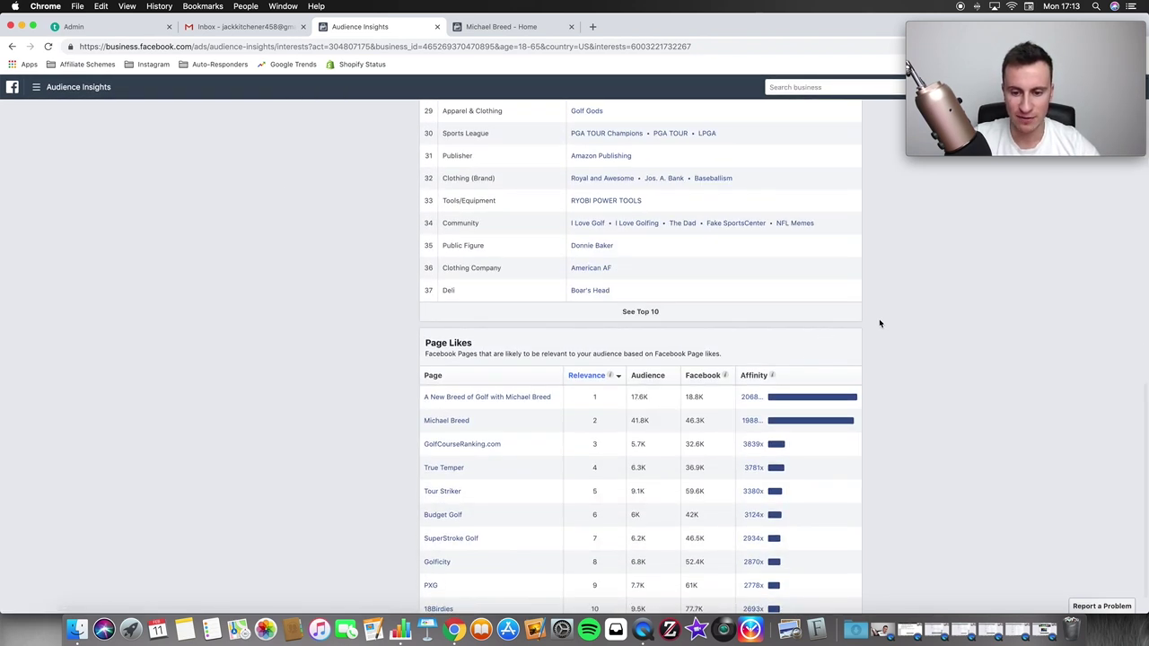
pyautogui.scroll(-1, 888, 341)
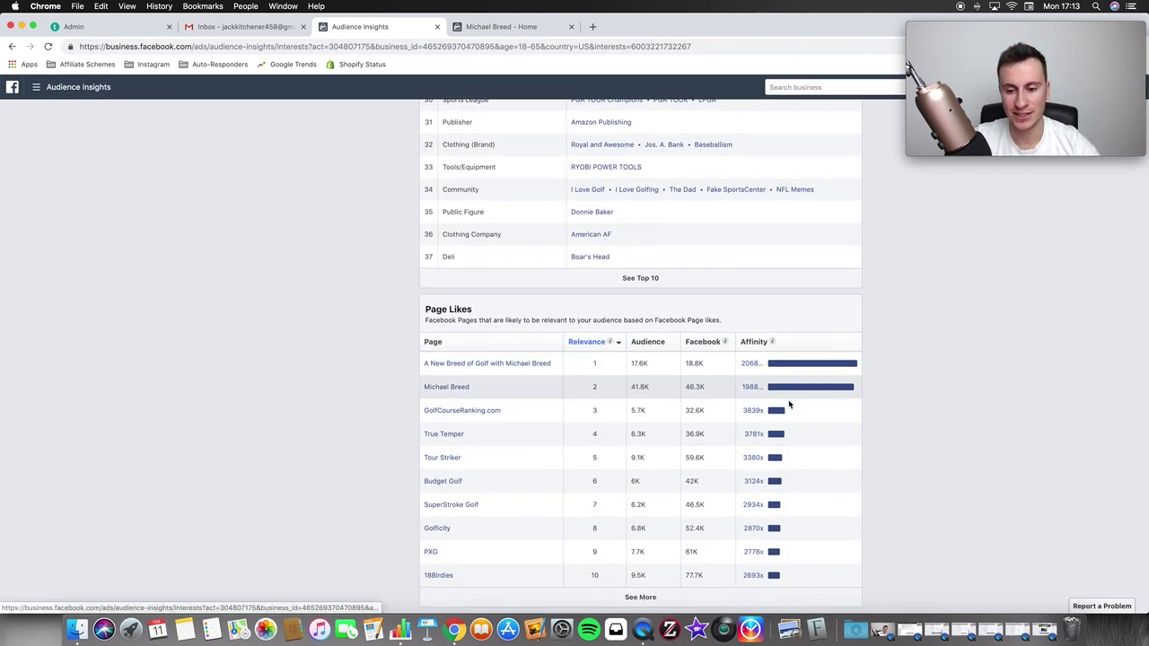
pyautogui.click(751, 341)
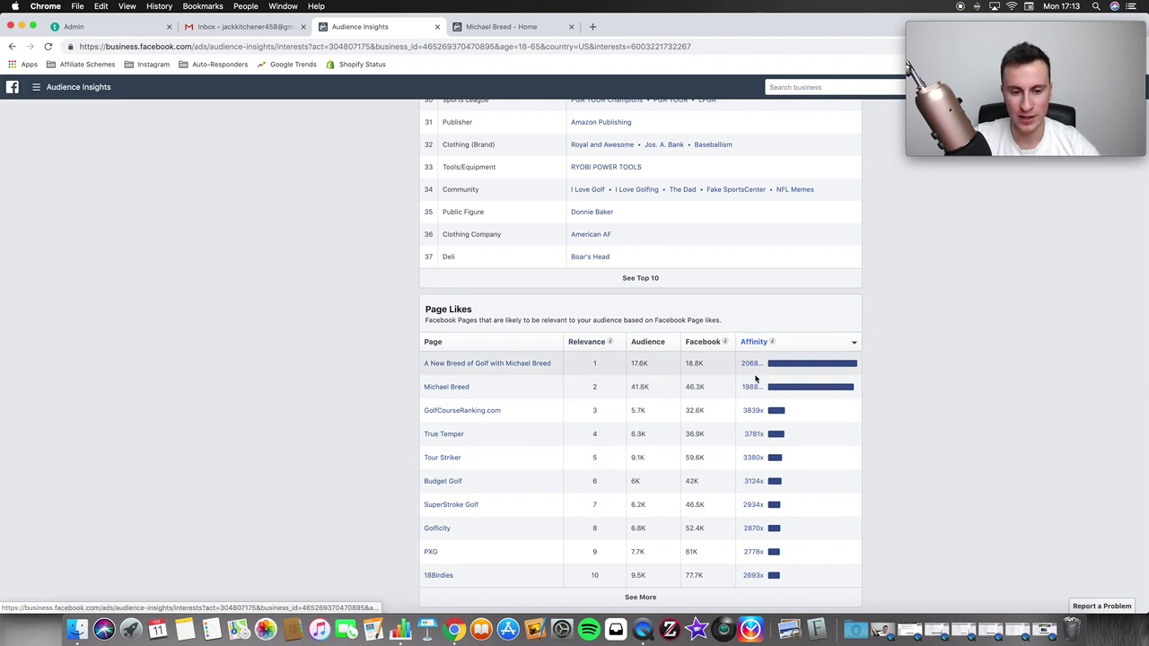
pyautogui.scroll(5, 869, 247)
pyautogui.scroll(4, 868, 248)
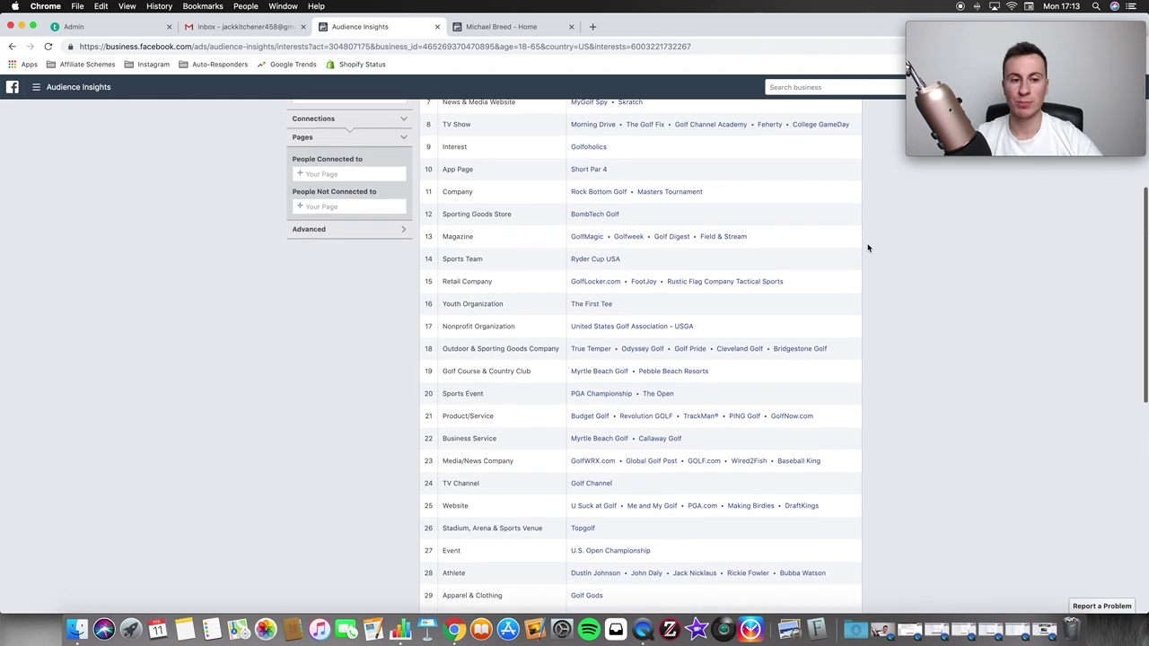
pyautogui.scroll(1, 868, 248)
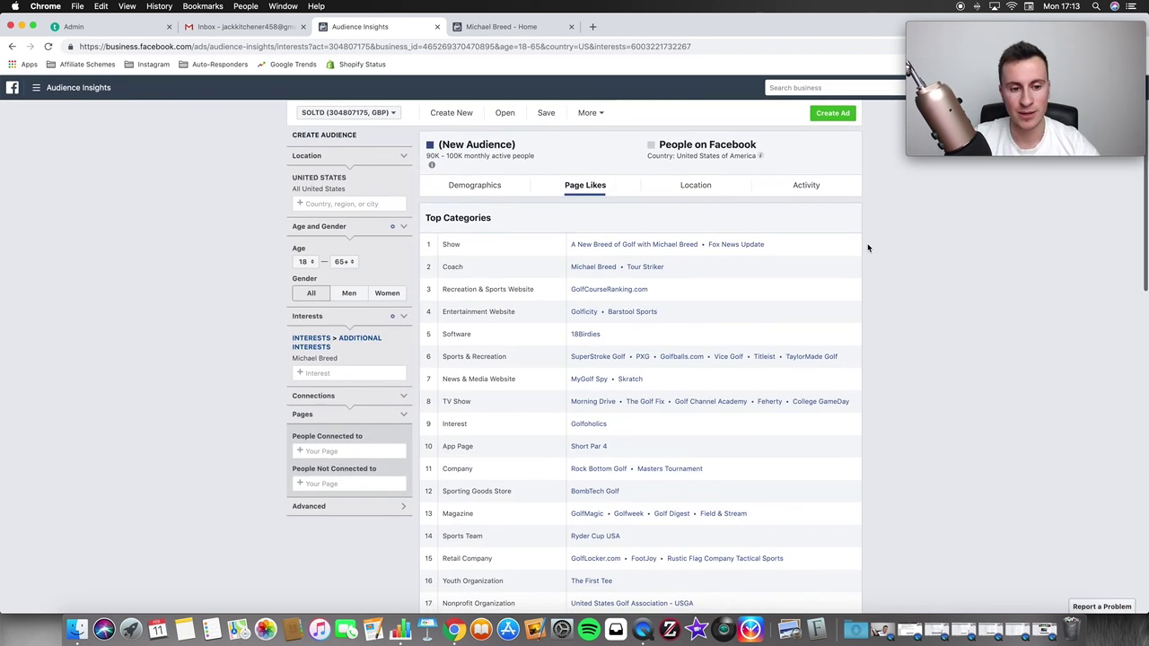
# Step: Copy the Michael Breed interest name into the Numbers sheet under Celebs/ Figures, directly below Sergio Garcia
pyautogui.moveTo(340, 364); pyautogui.dragTo(296, 363)
pyautogui.press('super+c')
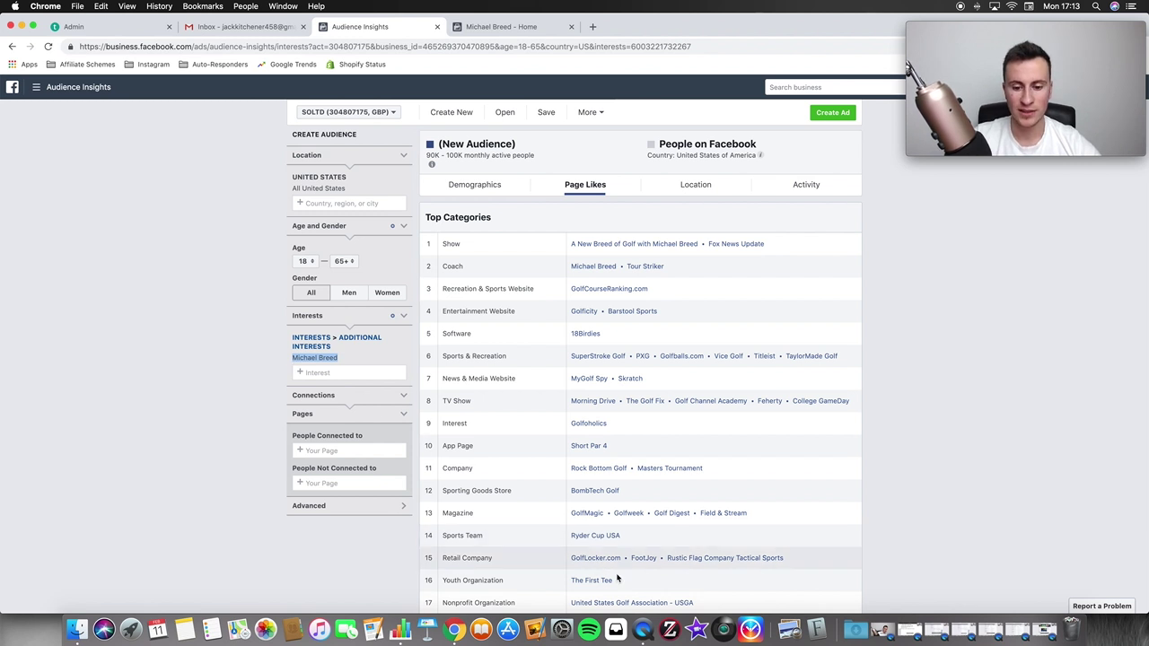
pyautogui.click(401, 631)
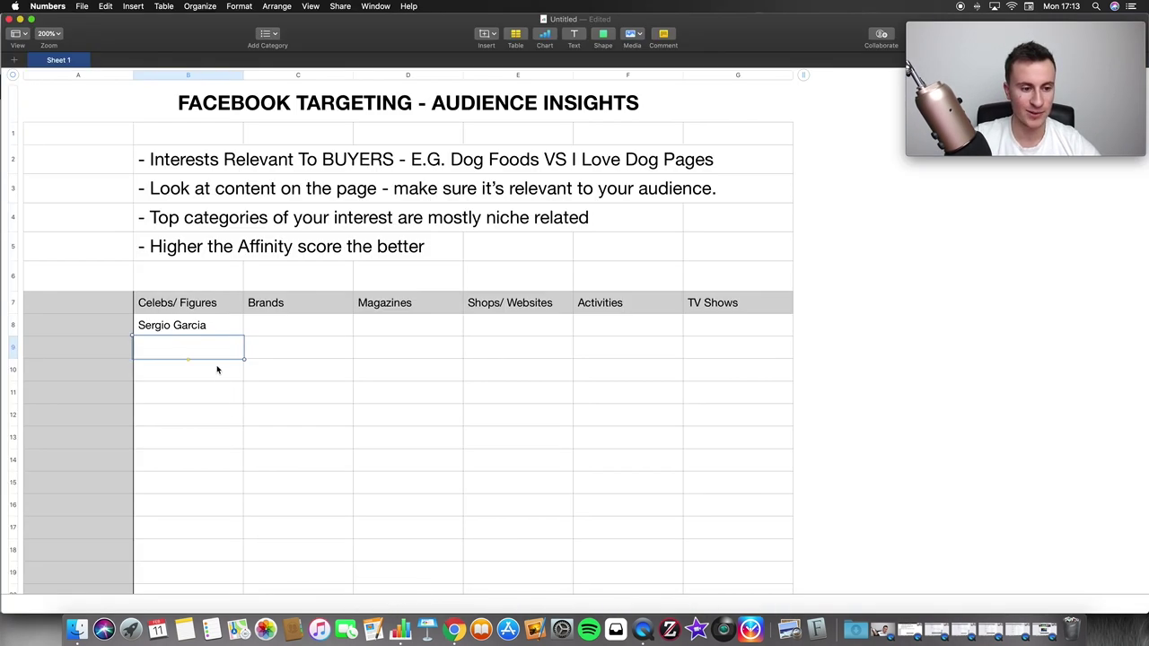
pyautogui.press('super+v')
pyautogui.click(303, 365)
pyautogui.click(207, 346)
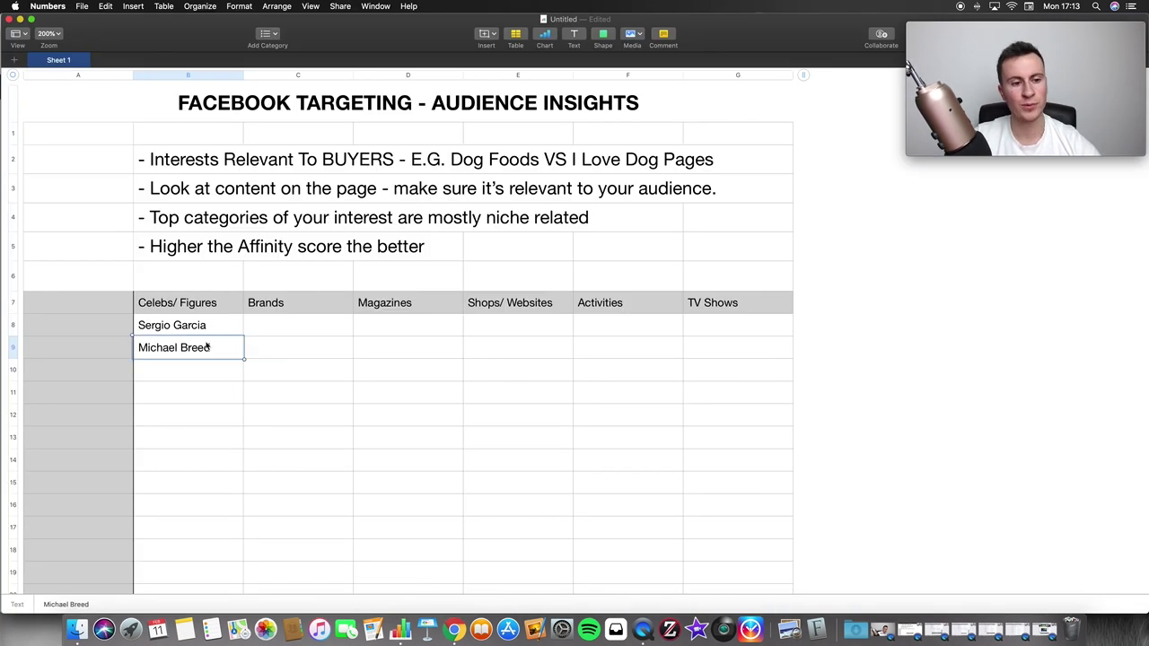
pyautogui.click(205, 331)
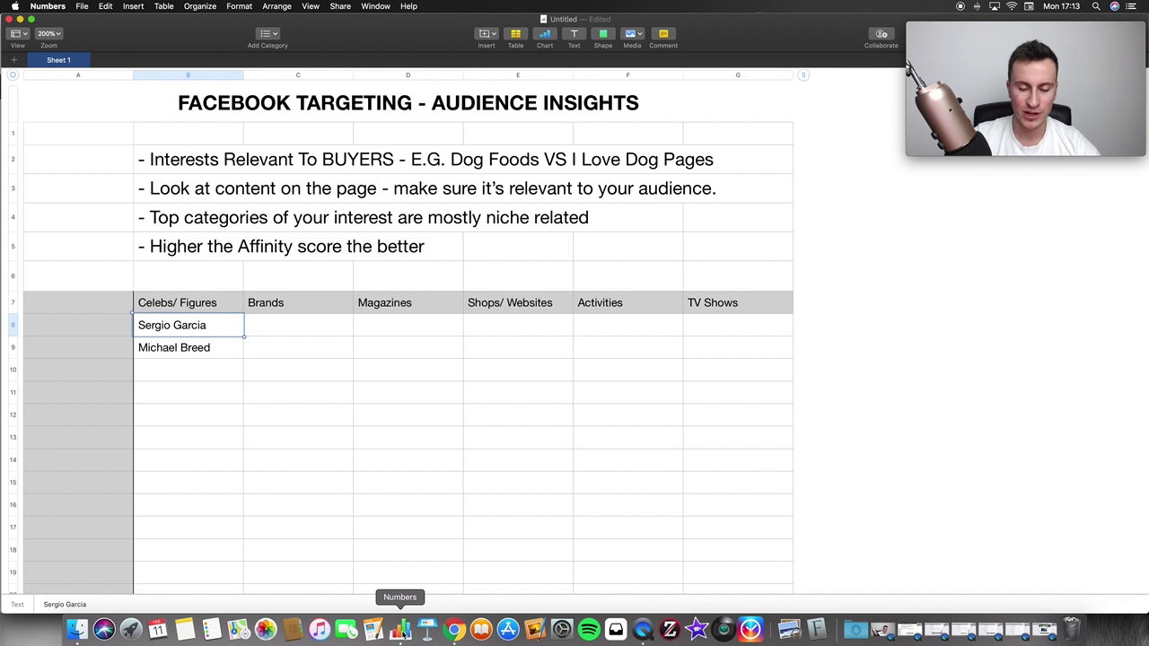
# Step: Check the Michael Breed audience's categories in Chrome against the Celebs/ Figures and Brands columns of the Numbers sheet
pyautogui.click(454, 630)
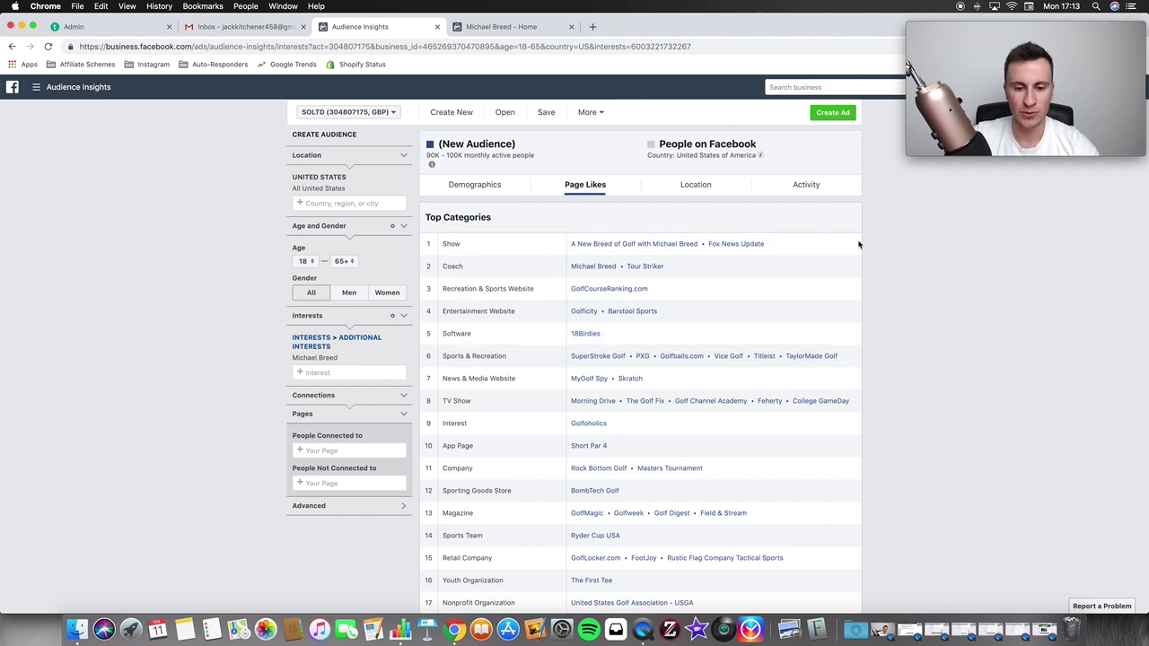
pyautogui.scroll(-2, 163, 386)
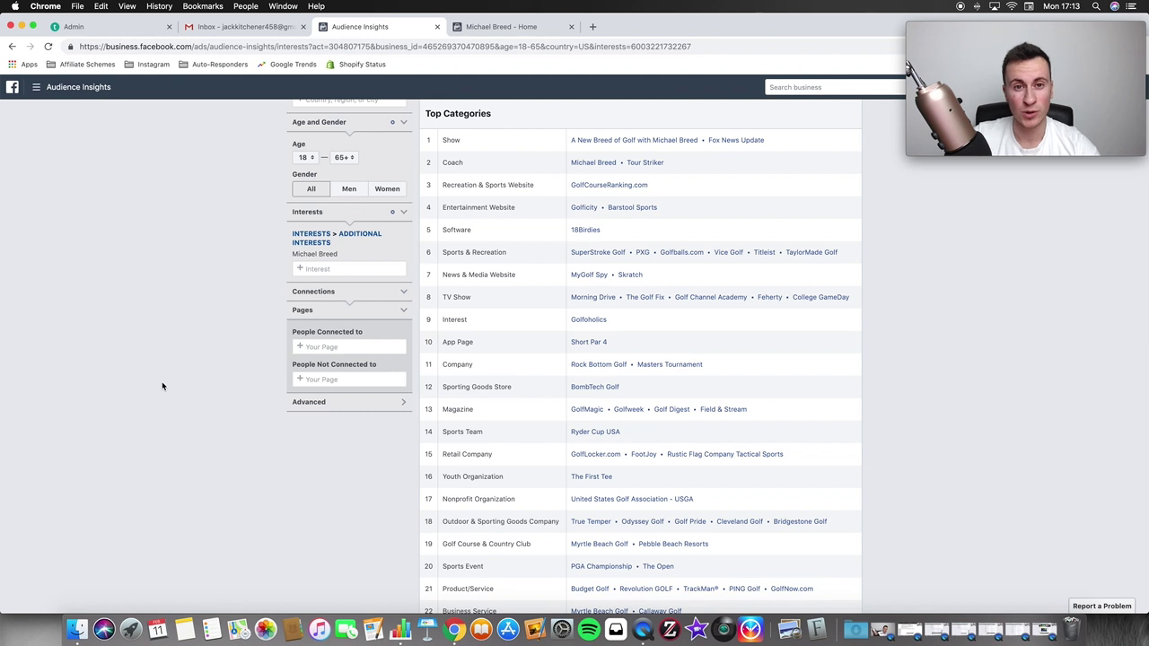
pyautogui.scroll(2, 163, 386)
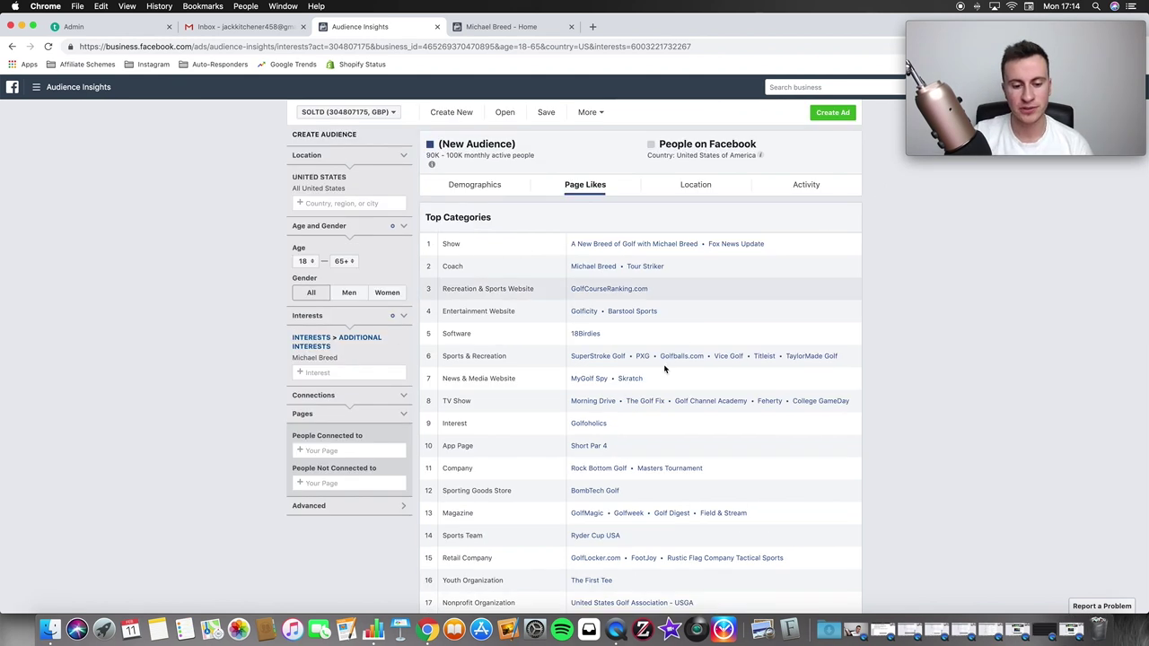
pyautogui.click(373, 632)
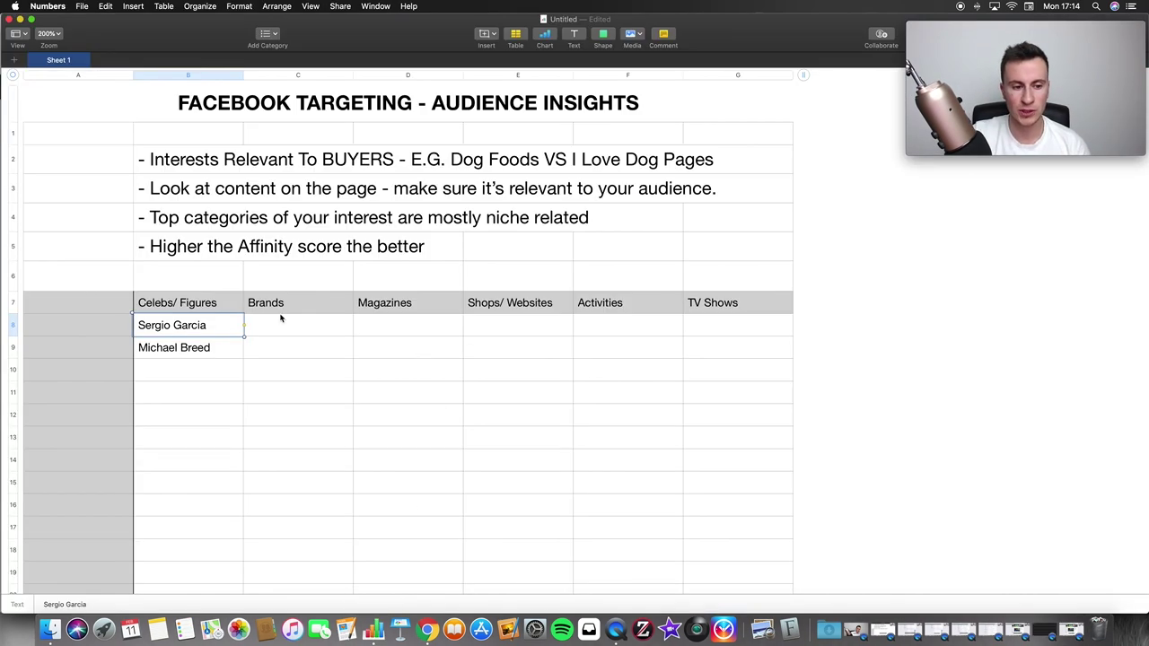
pyautogui.click(149, 308)
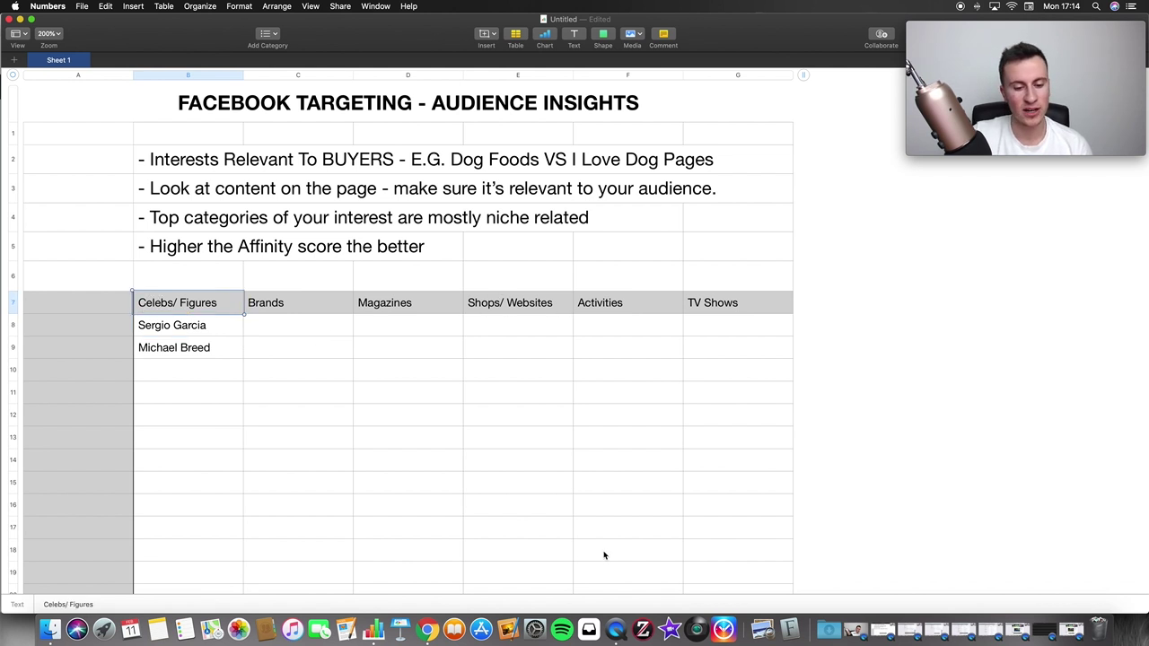
# Step: Back in Chrome, look through the full list of Michael Breed's top categories for further golf interests of each type
pyautogui.click(427, 632)
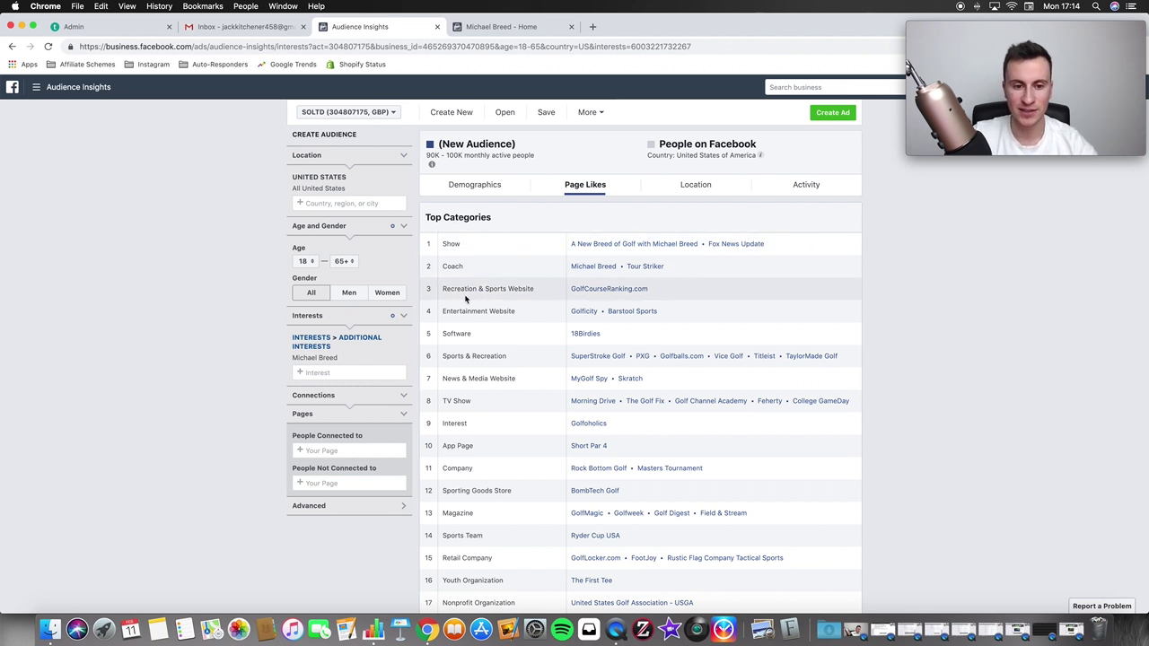
pyautogui.scroll(-1, 470, 280)
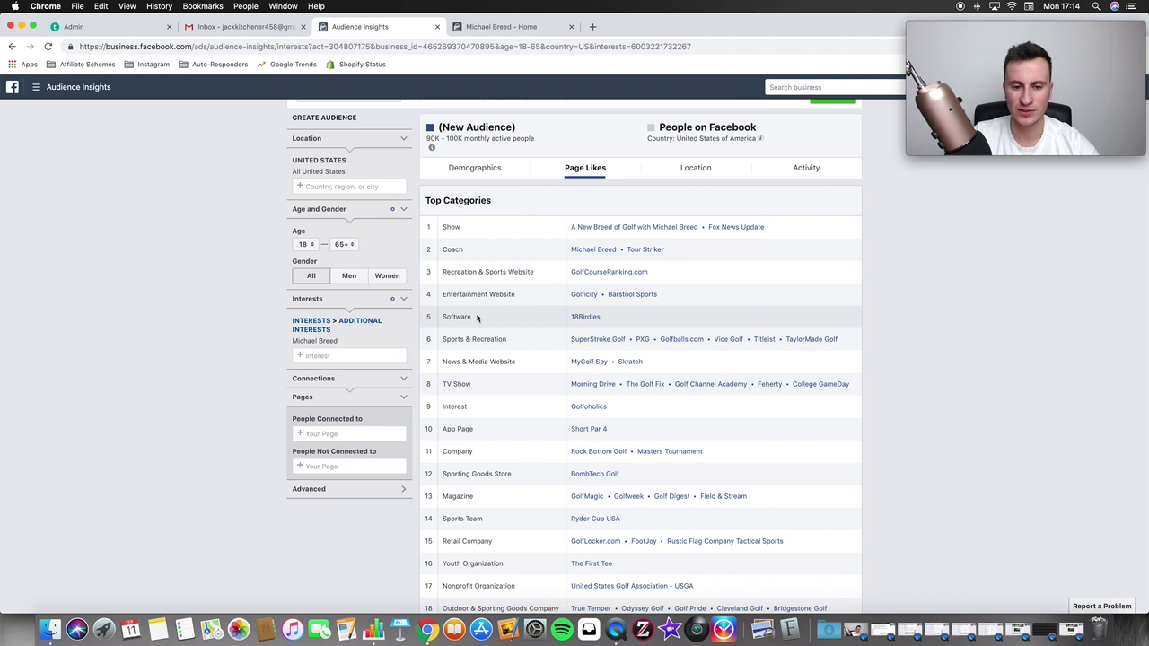
pyautogui.scroll(-2, 498, 386)
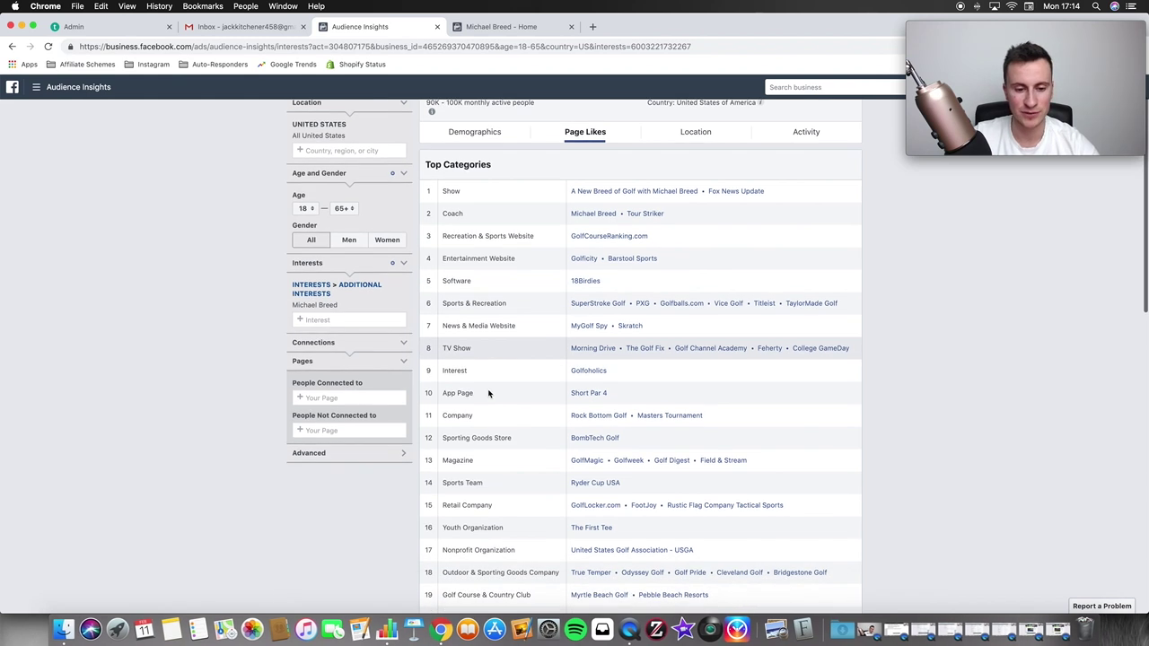
pyautogui.scroll(-3, 503, 401)
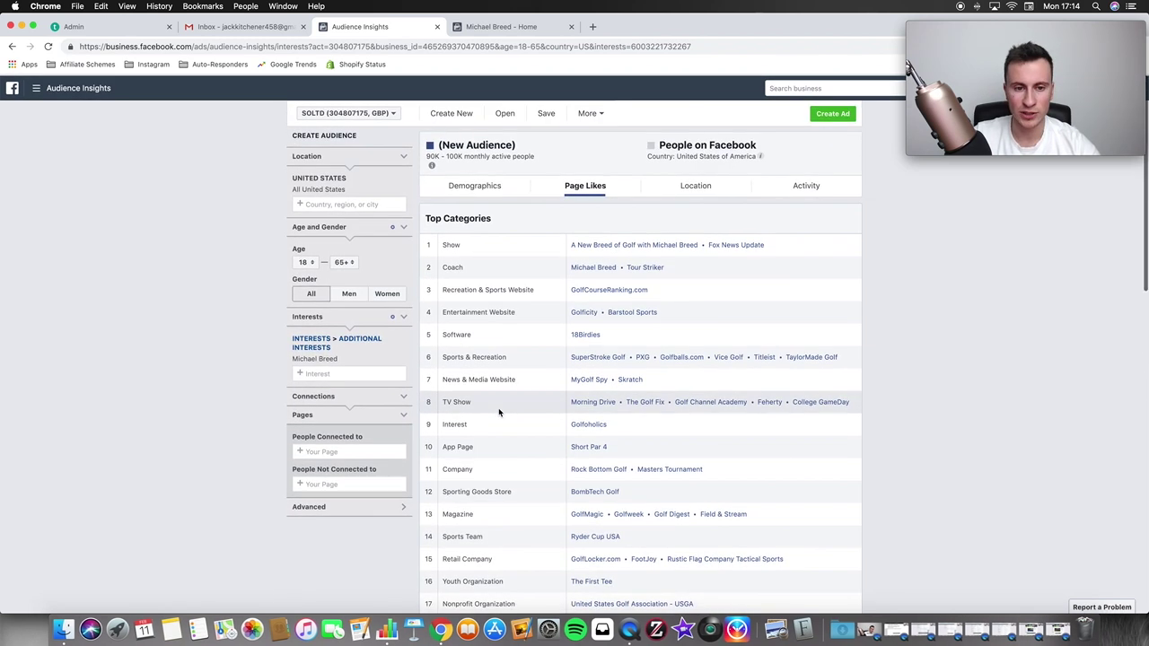
pyautogui.scroll(-2, 499, 404)
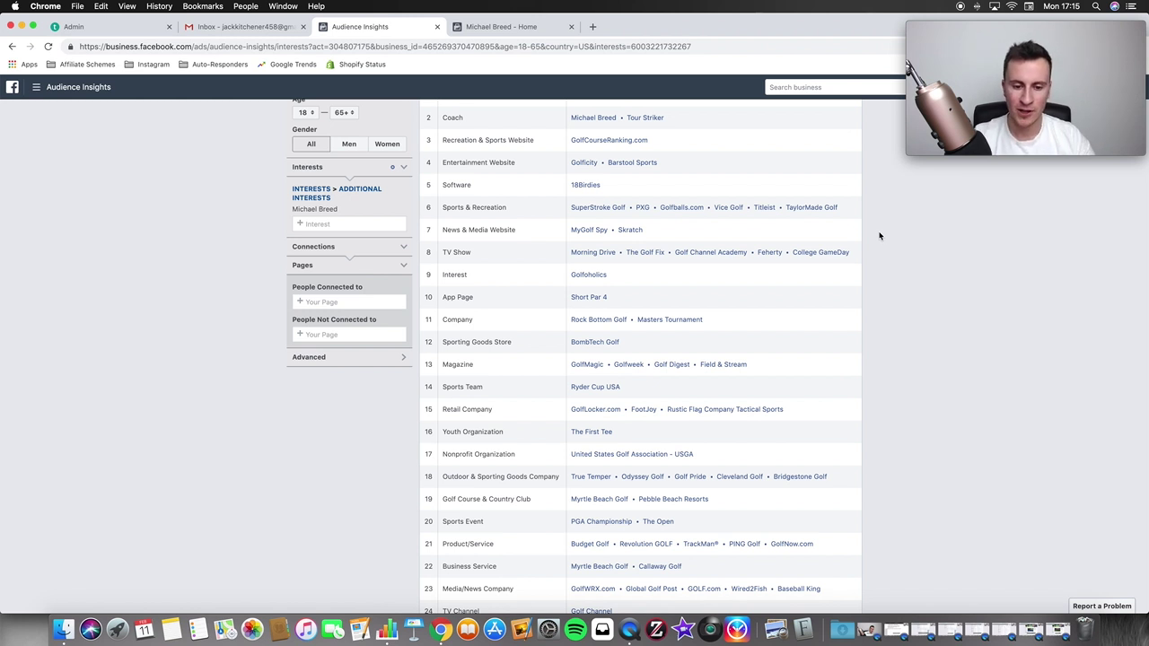
pyautogui.scroll(-5, 859, 277)
pyautogui.scroll(-2, 859, 282)
pyautogui.scroll(-2, 866, 248)
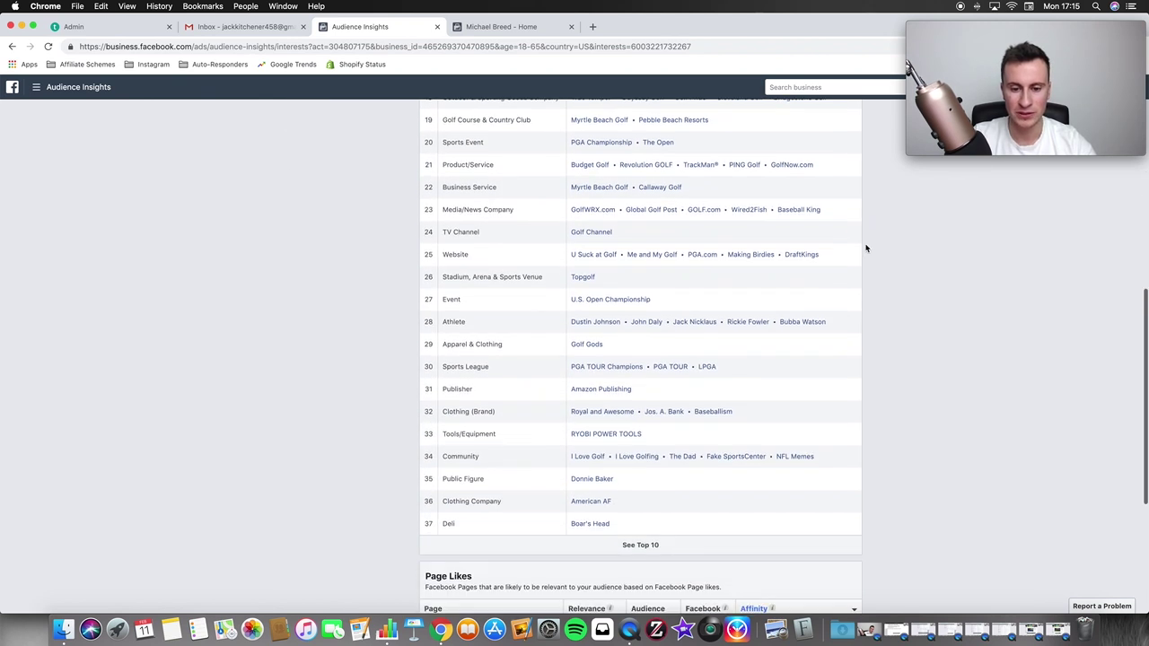
pyautogui.scroll(2, 866, 249)
pyautogui.scroll(3, 867, 248)
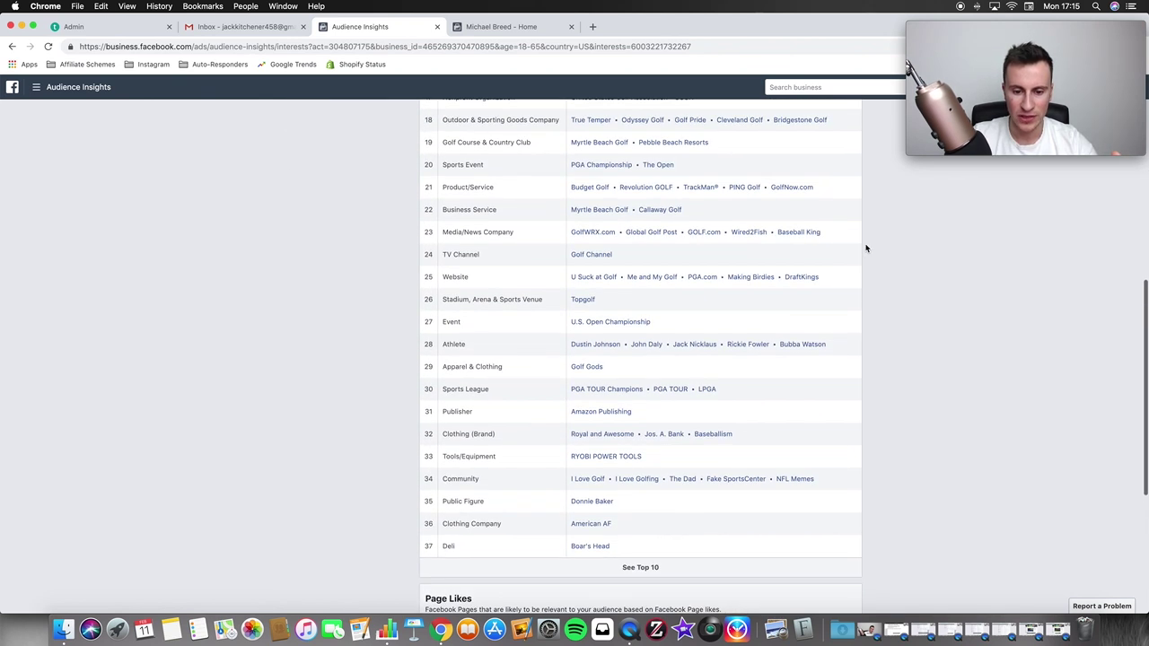
pyautogui.scroll(6, 866, 249)
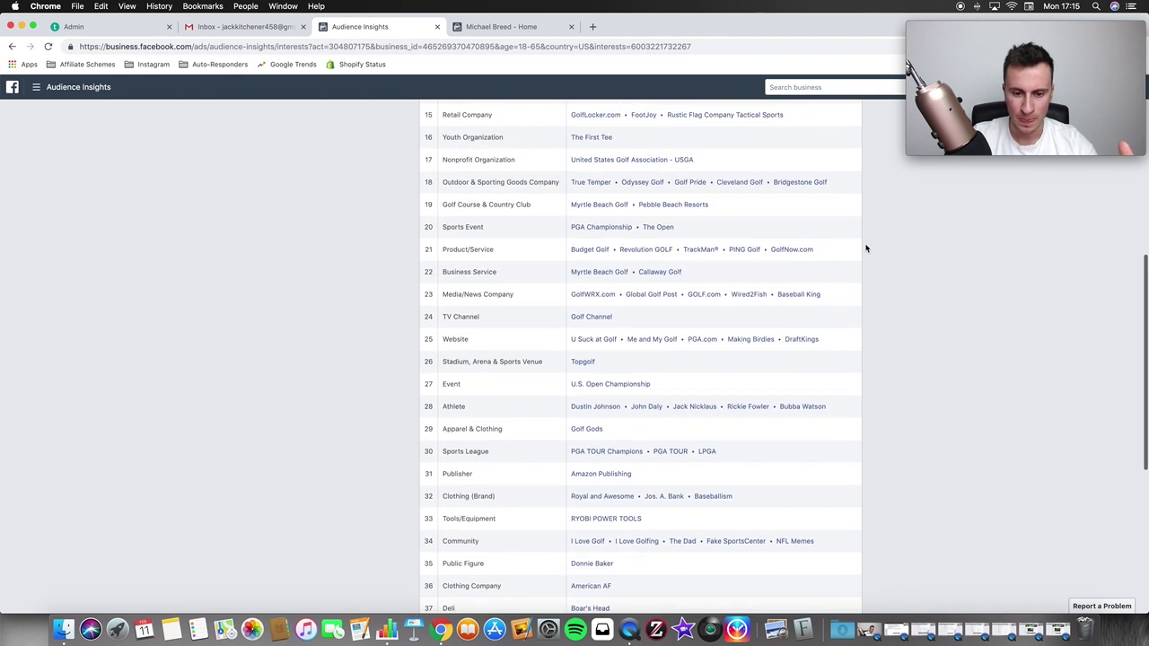
pyautogui.scroll(15, 867, 249)
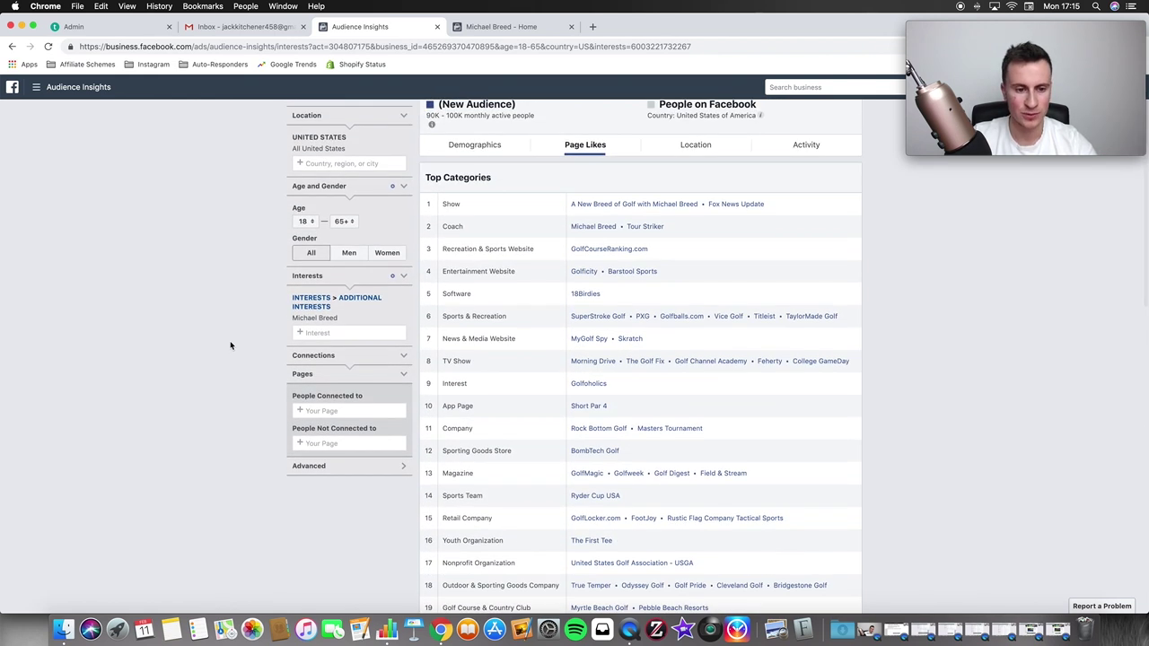
# Step: Replace the Michael Breed interest with the public figure Tiger Woods
pyautogui.click(403, 302)
pyautogui.click(324, 301)
pyautogui.write('tiger woods')
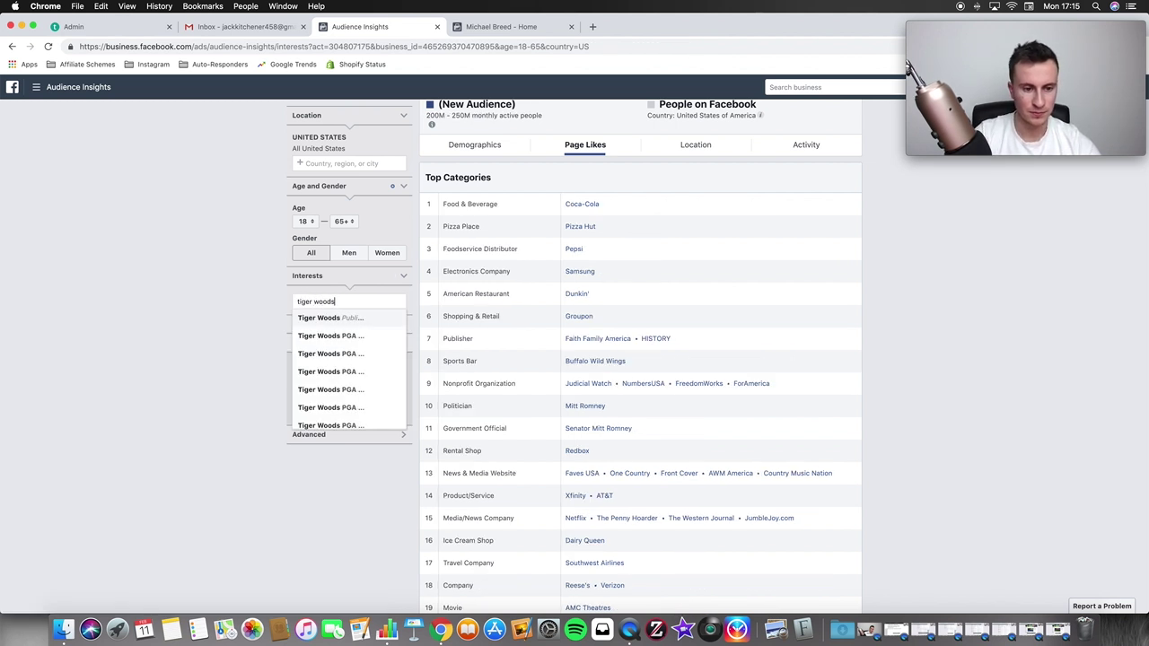
pyautogui.press('Return')
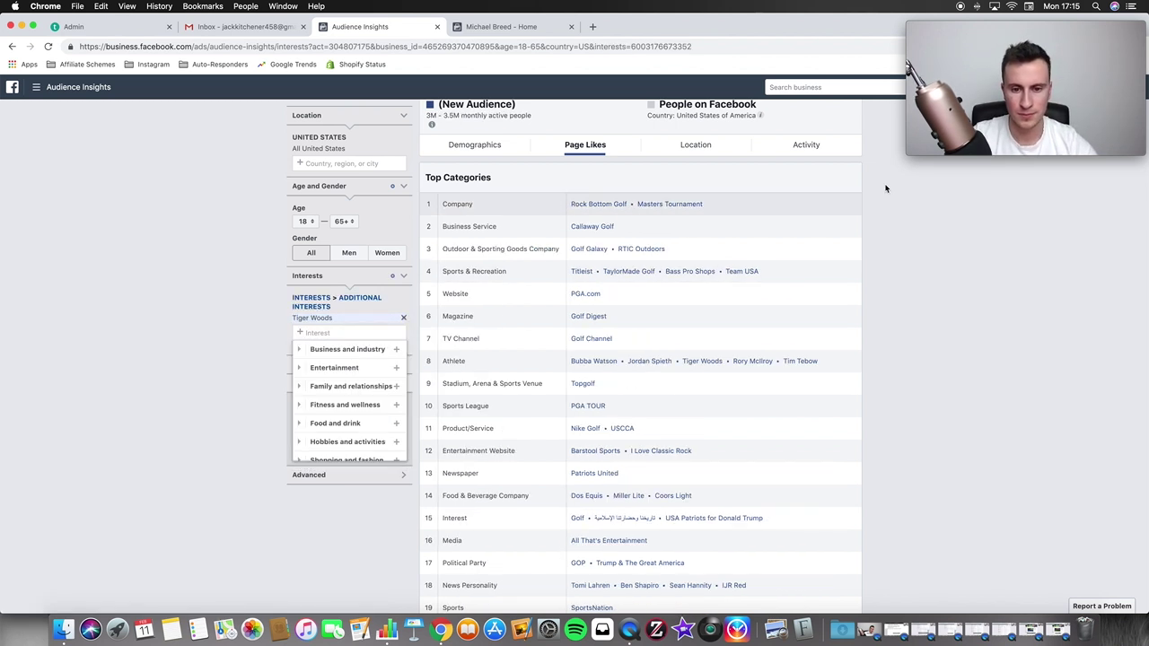
# Step: Look through the Tiger Woods audience's full list of top categories for golf-related and broader sports or clothing interests
pyautogui.click(882, 202)
pyautogui.scroll(-1, 867, 263)
pyautogui.scroll(-1, 868, 262)
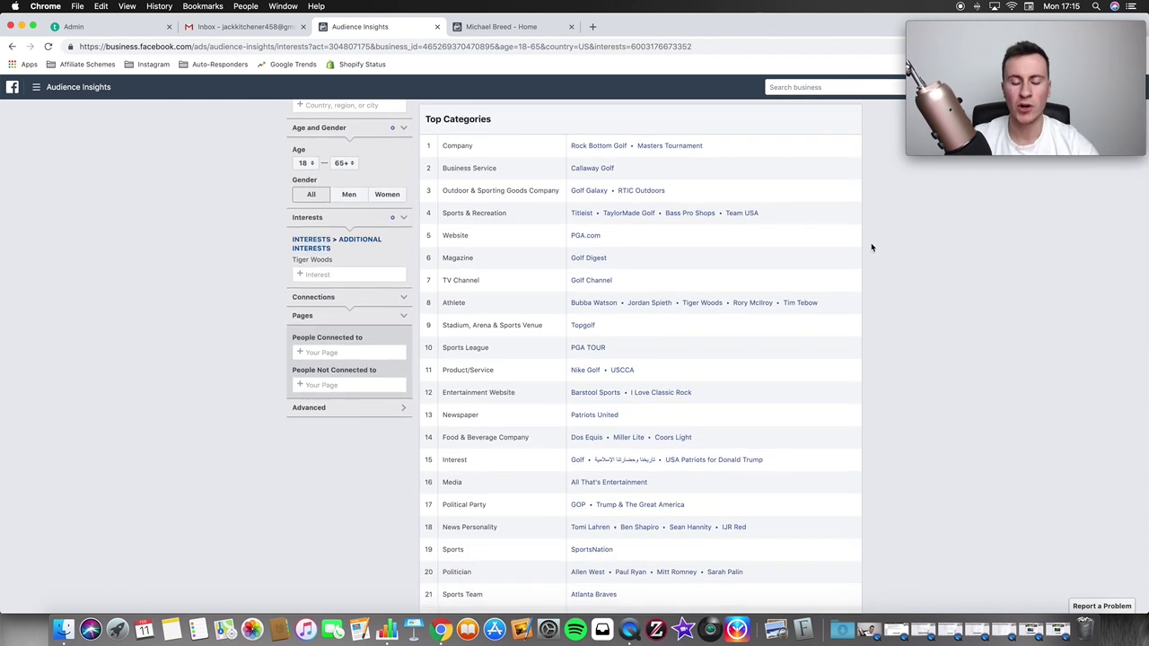
pyautogui.scroll(-6, 871, 247)
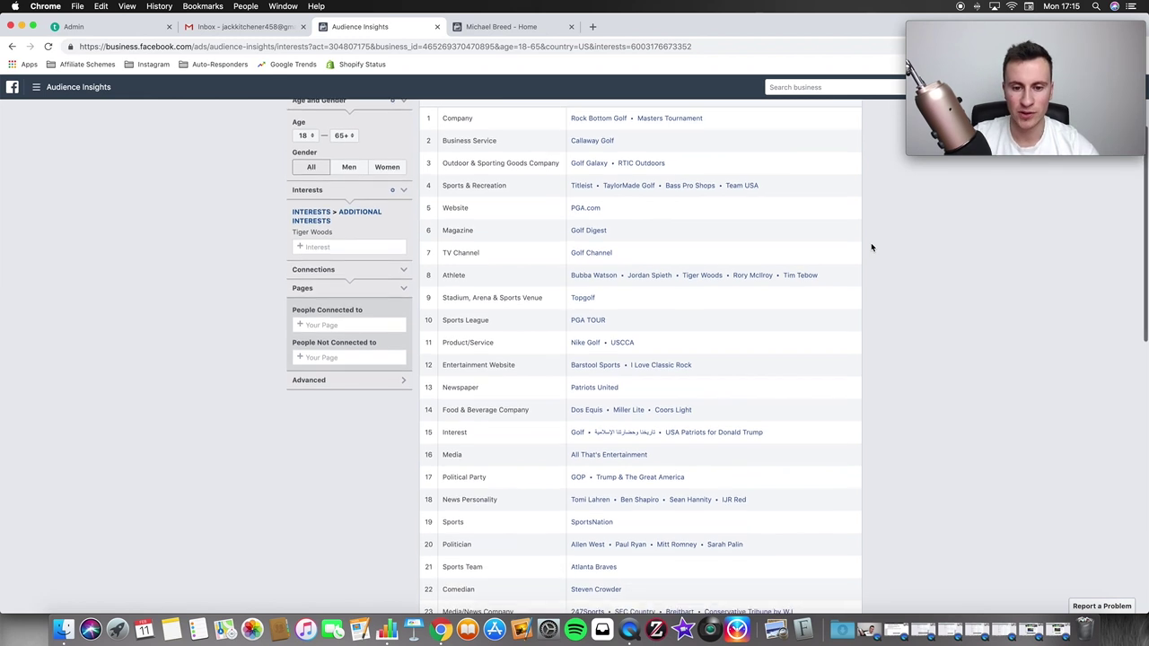
pyautogui.scroll(-2, 871, 247)
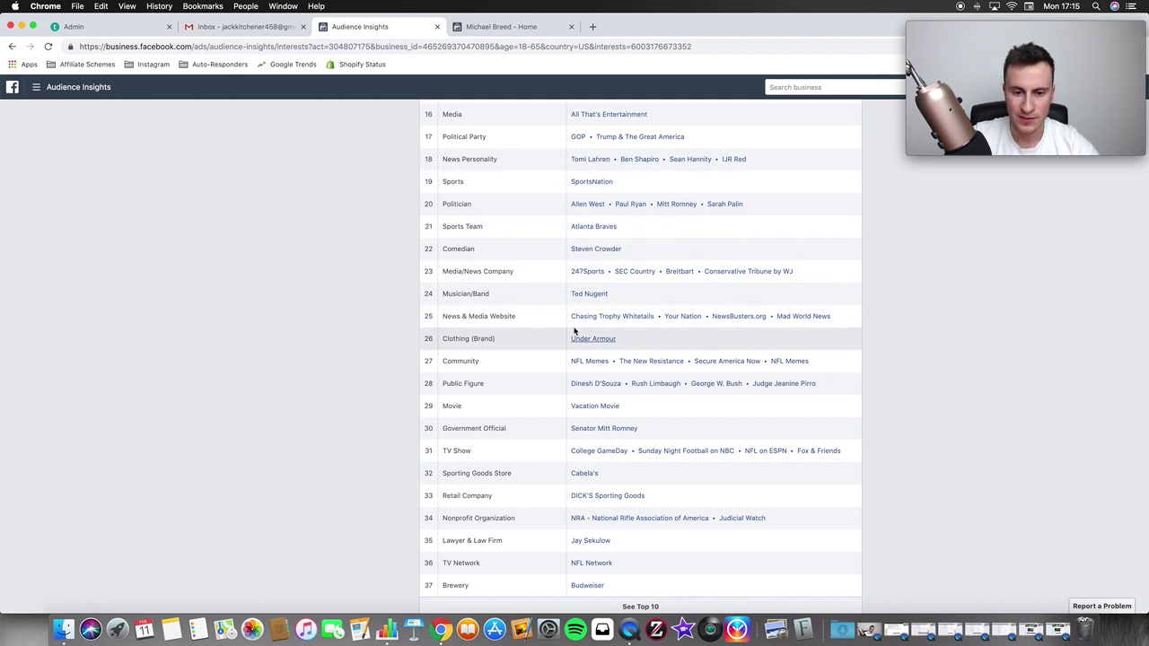
pyautogui.scroll(8, 338, 372)
pyautogui.scroll(-7, 229, 371)
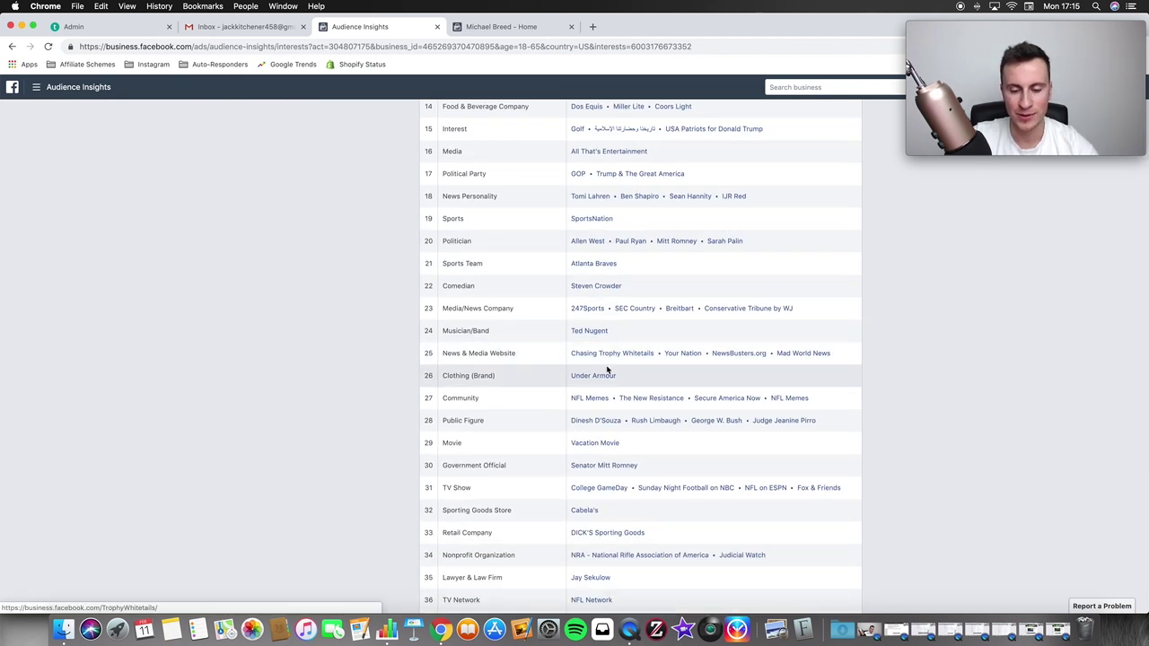
pyautogui.scroll(-2, 603, 334)
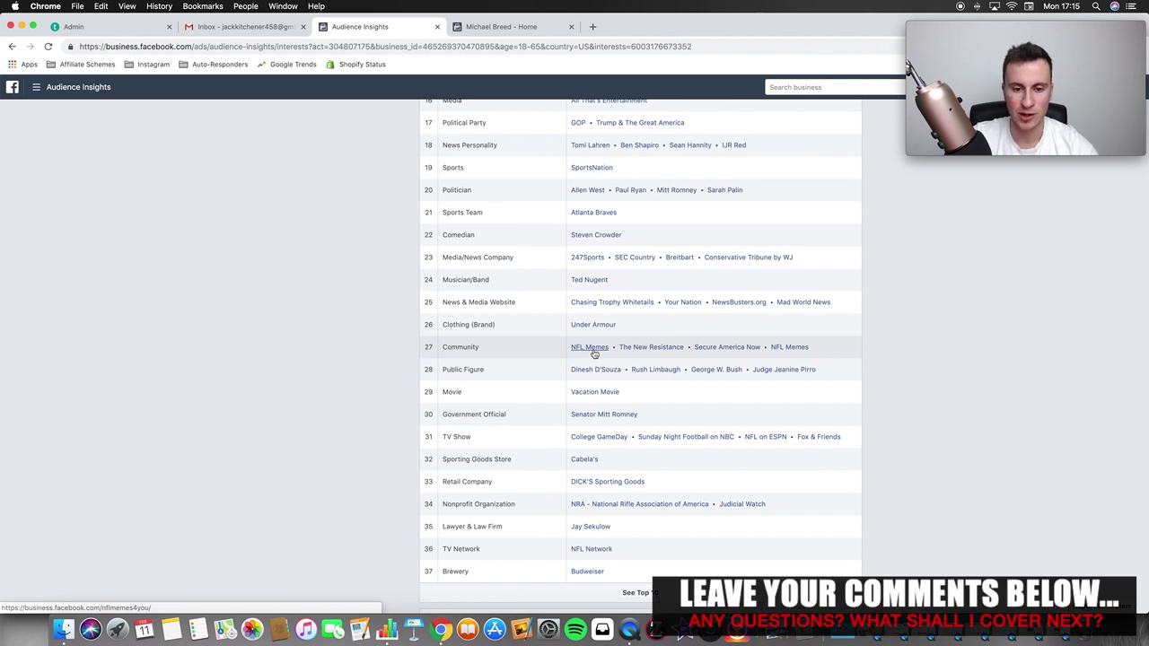
# Step: Open the Under Armour page from the Clothing (Brand) category and examine whether its posts relate to golf
pyautogui.click(593, 326)
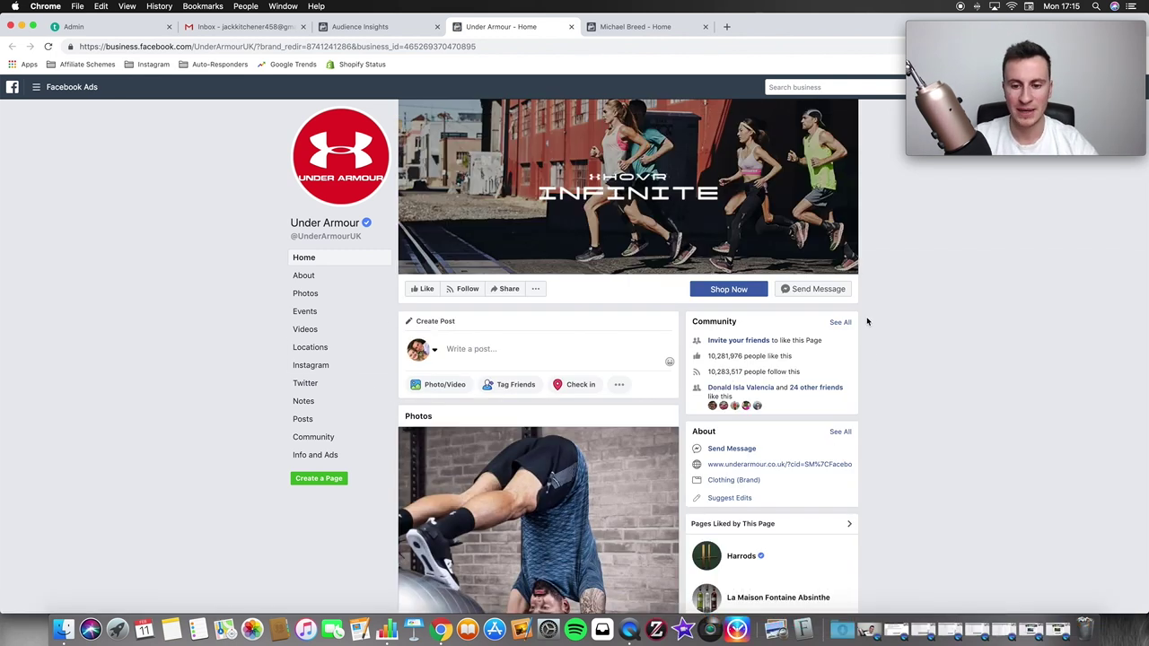
pyautogui.scroll(-5, 864, 283)
pyautogui.scroll(-15, 863, 283)
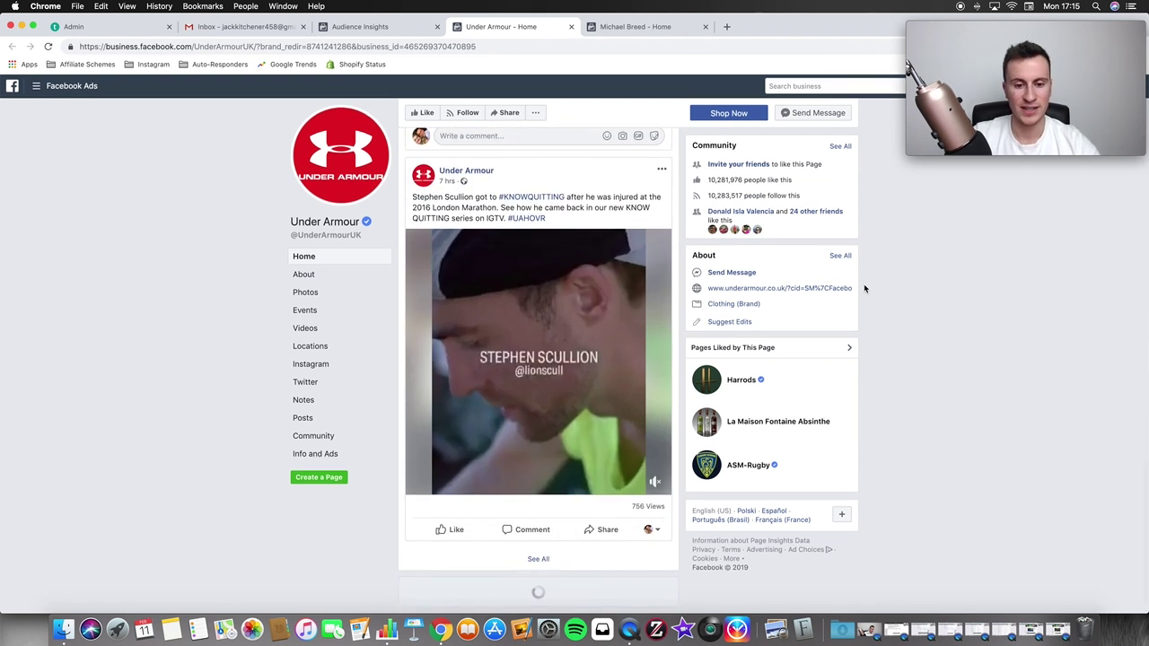
pyautogui.scroll(-2, 866, 291)
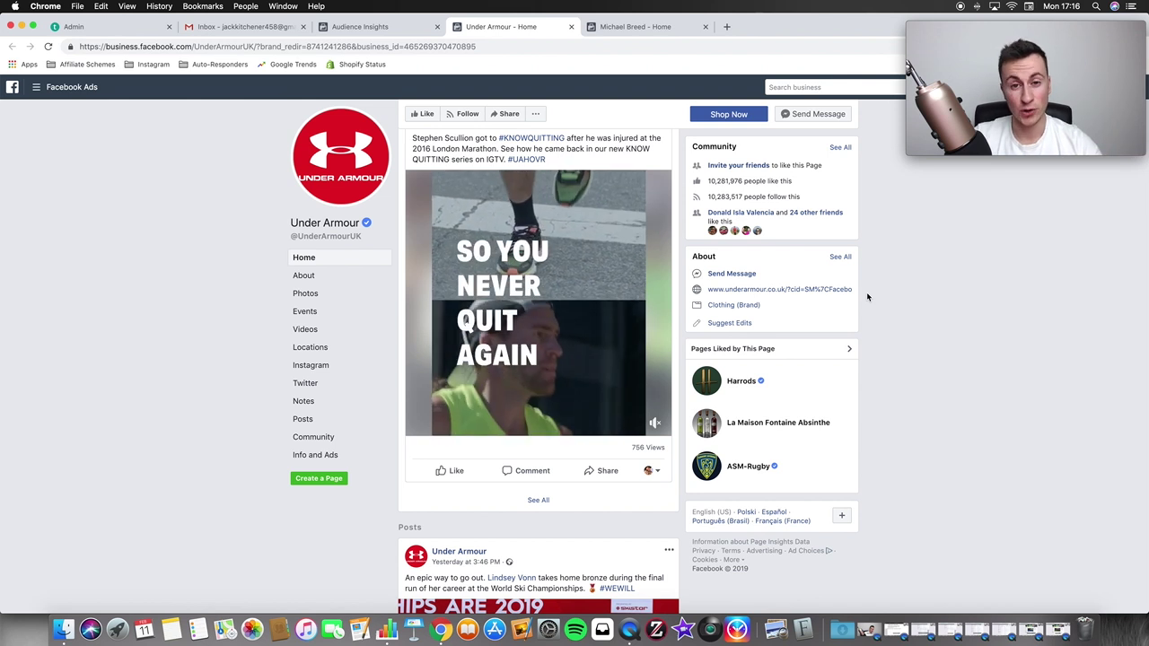
pyautogui.scroll(-1, 869, 259)
pyautogui.scroll(-5, 870, 258)
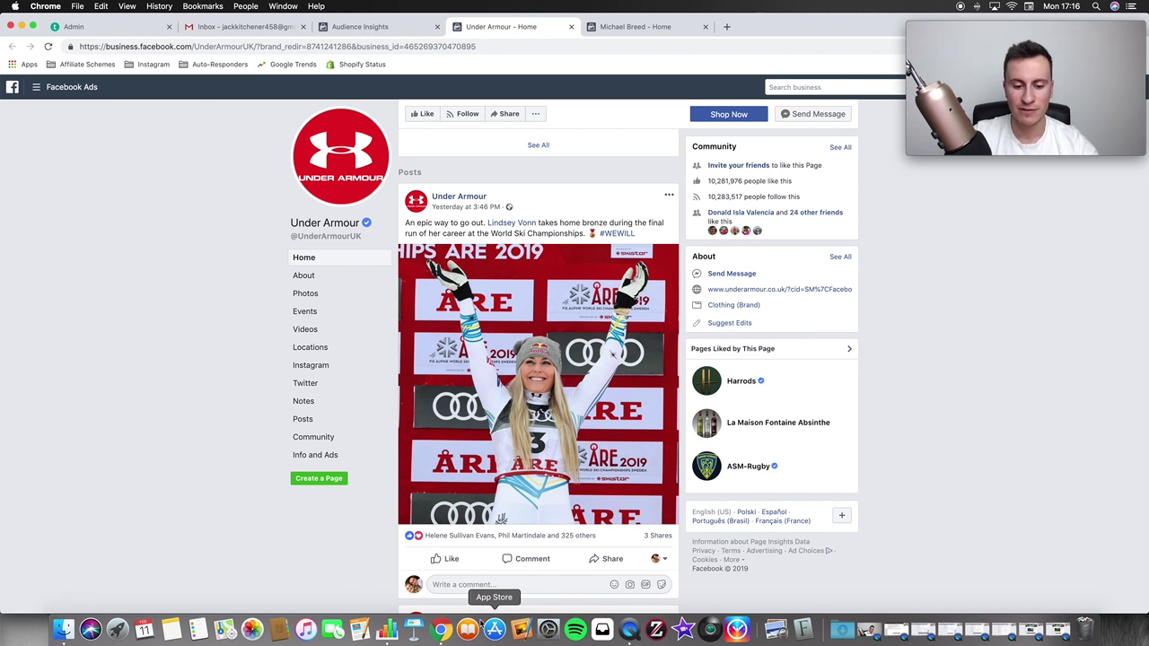
# Step: Switch to Numbers to review the guideline about top categories being mostly niche related, and return to Chrome
pyautogui.click(389, 634)
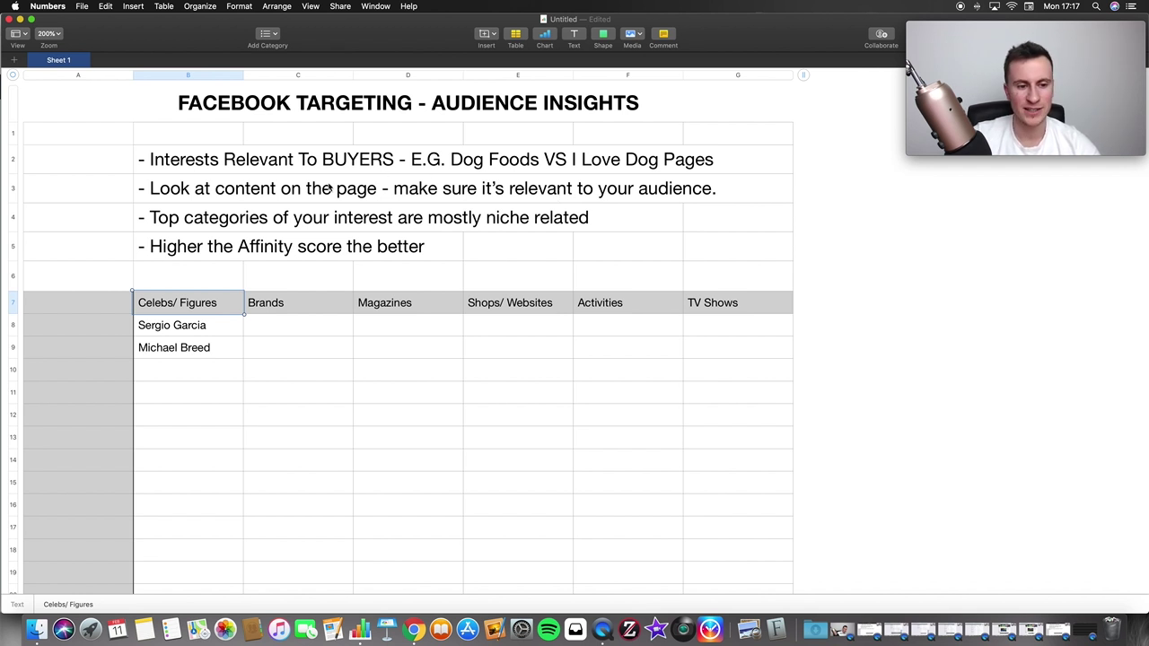
pyautogui.click(222, 222)
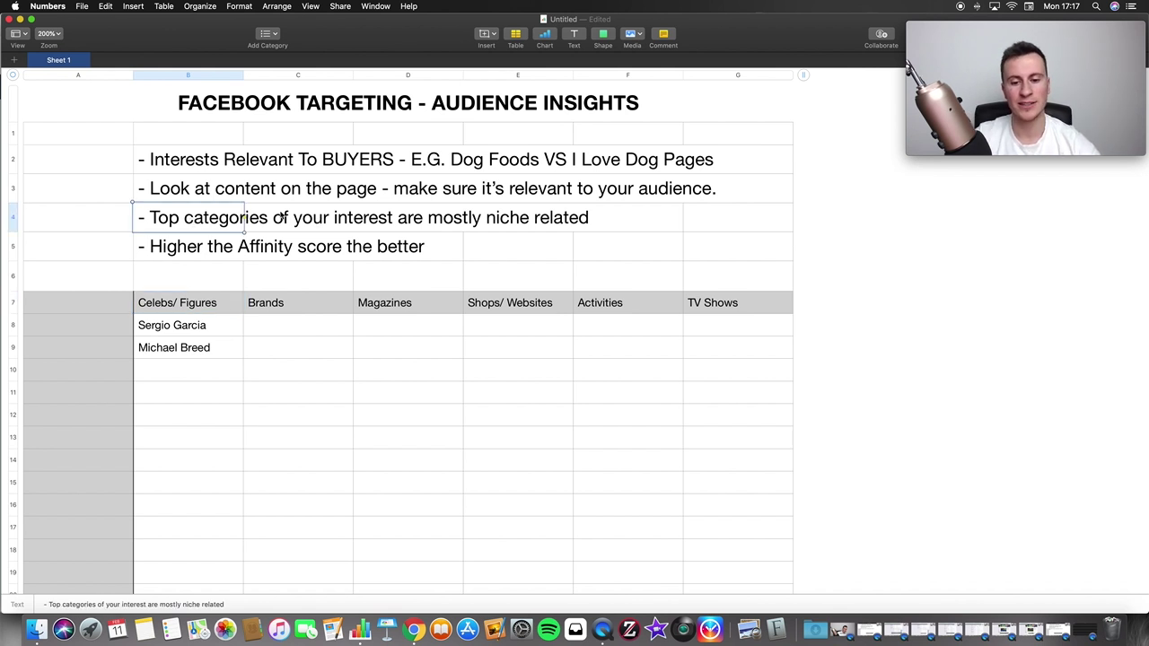
pyautogui.click(414, 629)
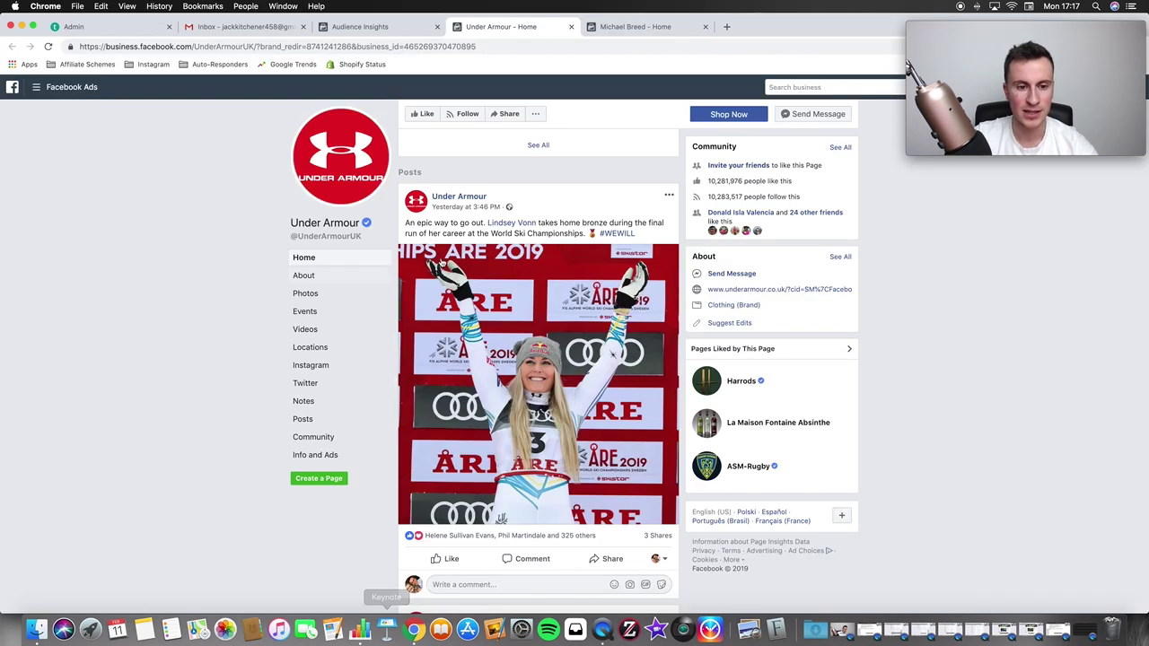
# Step: In Audience Insights, replace the Tiger Woods interest with the Under Armour brand
pyautogui.click(368, 25)
pyautogui.click(353, 372)
pyautogui.press('BackSpace')
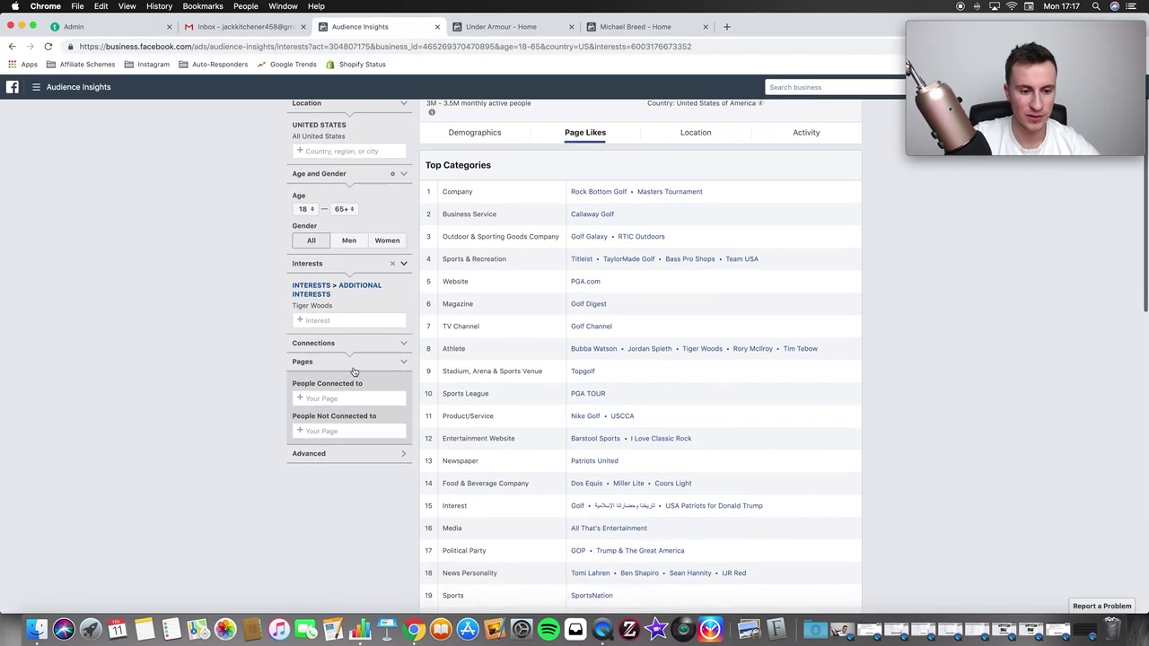
pyautogui.write('armour')
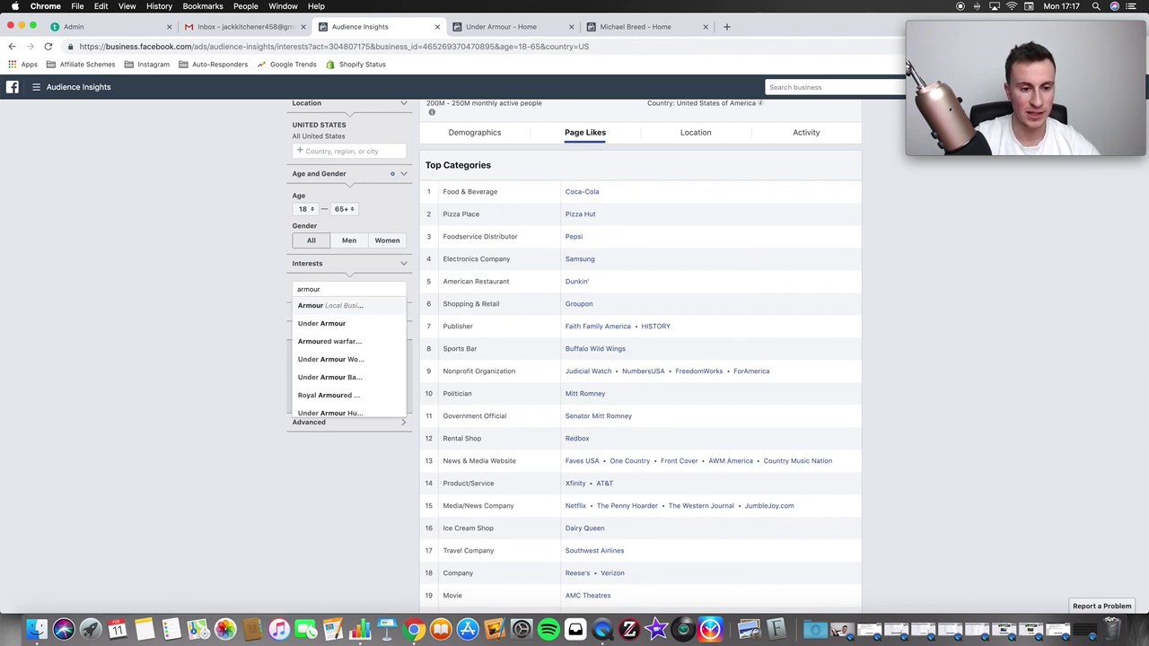
pyautogui.click(372, 323)
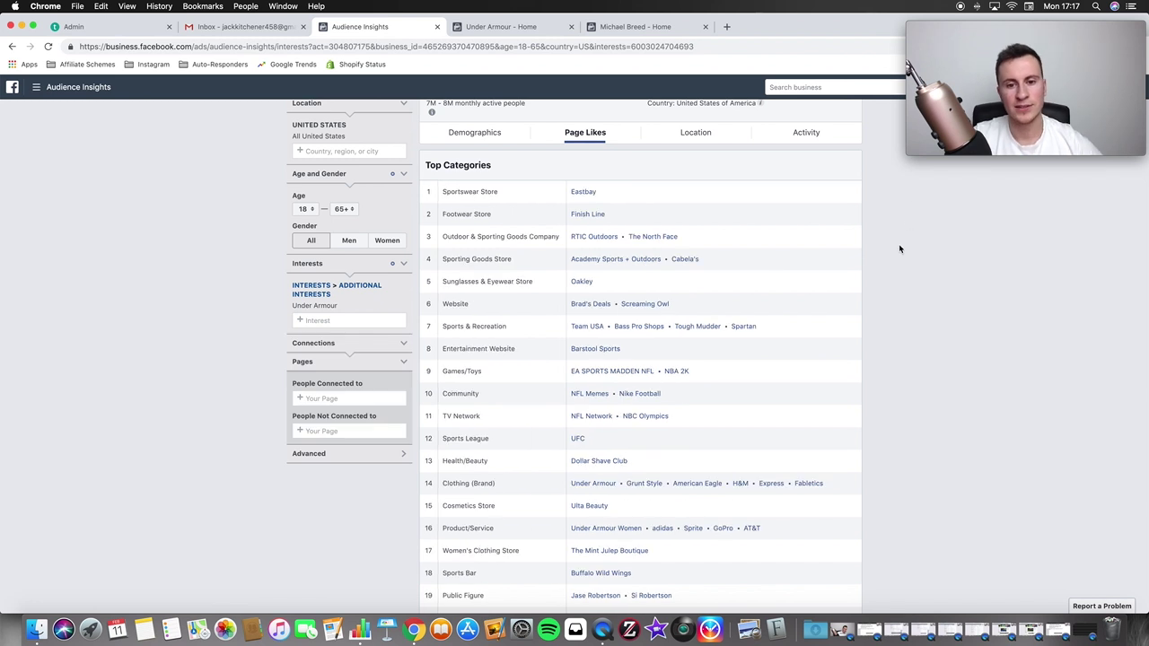
# Step: Look through the Under Armour audience's top categories to judge how niche related they are
pyautogui.scroll(-2, 599, 296)
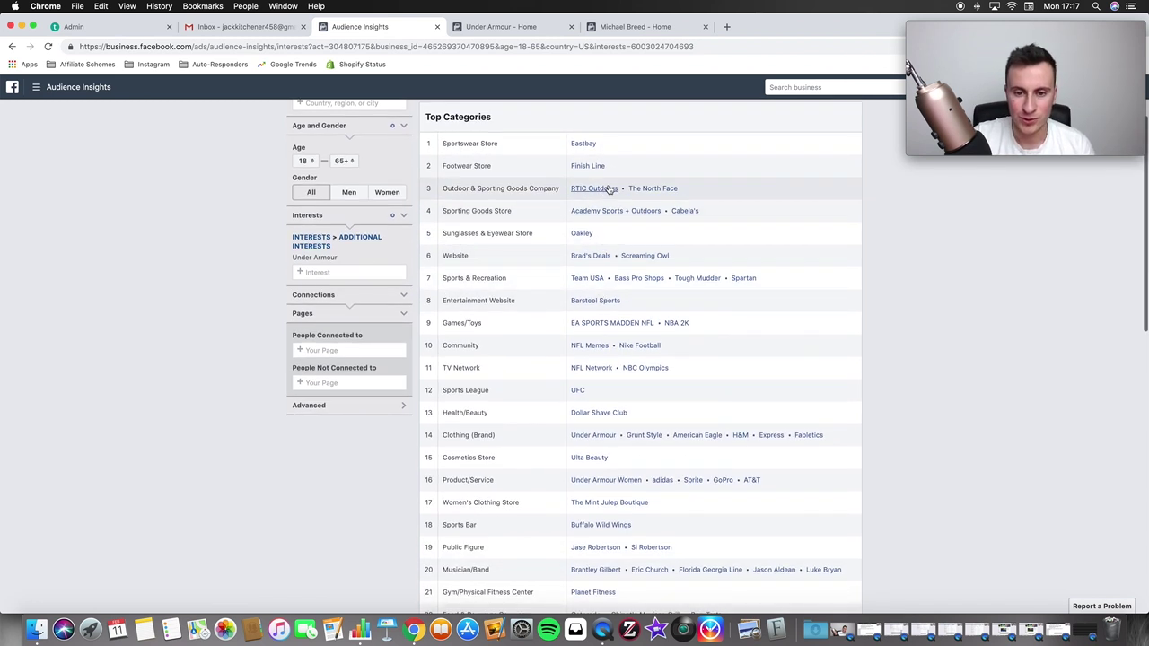
pyautogui.scroll(-1, 621, 292)
pyautogui.scroll(-4, 622, 288)
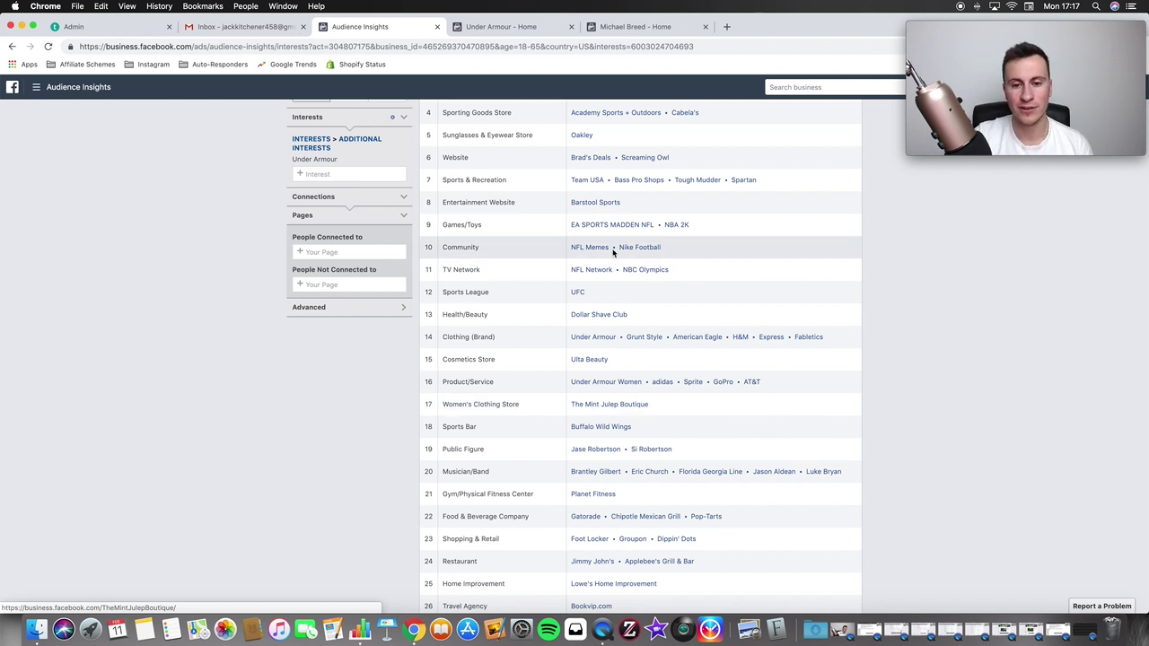
# Step: Open the Barstool Sports page from the Entertainment Website category and review its photos, posts and shop content for relevance
pyautogui.click(599, 205)
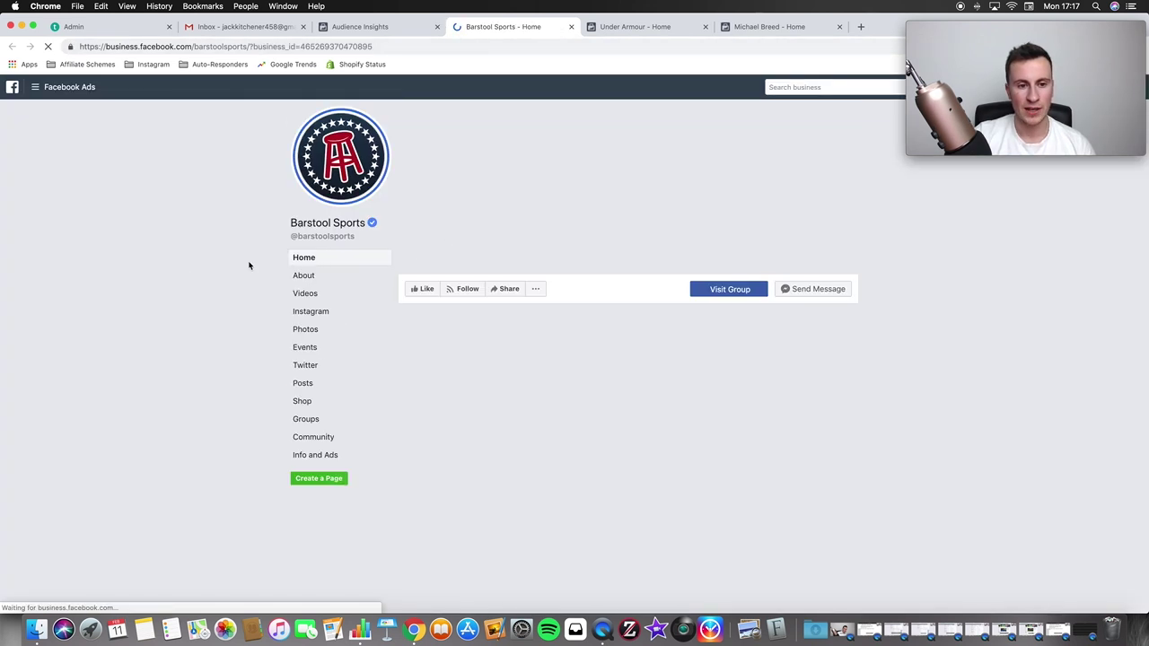
pyautogui.scroll(-5, 865, 265)
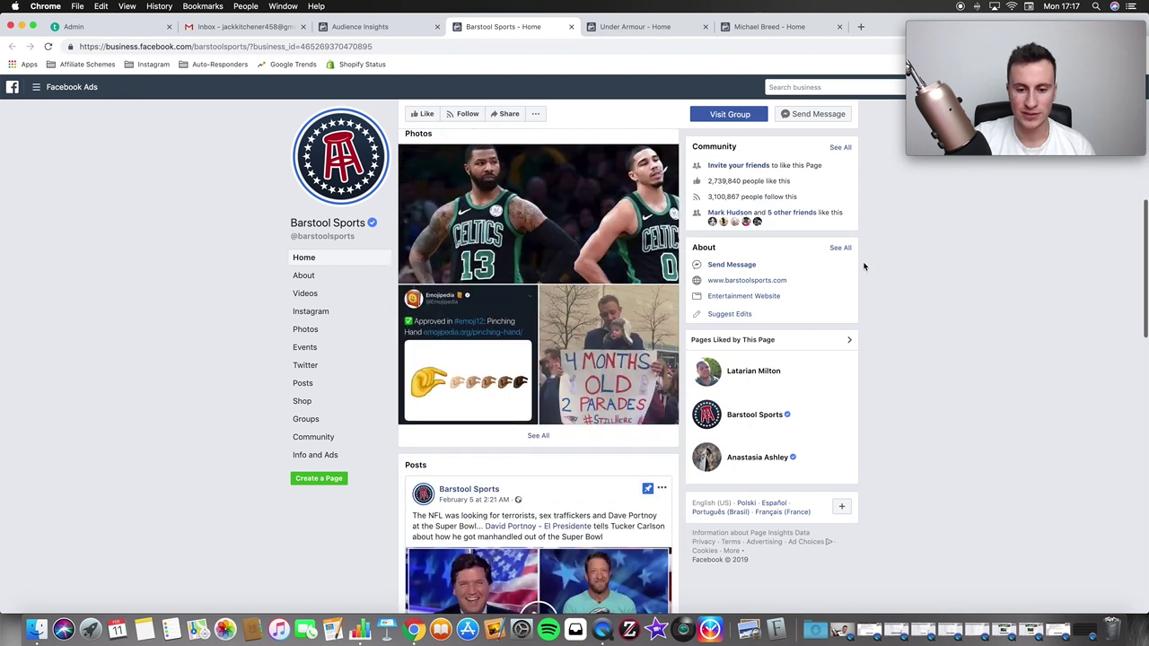
pyautogui.scroll(-15, 865, 265)
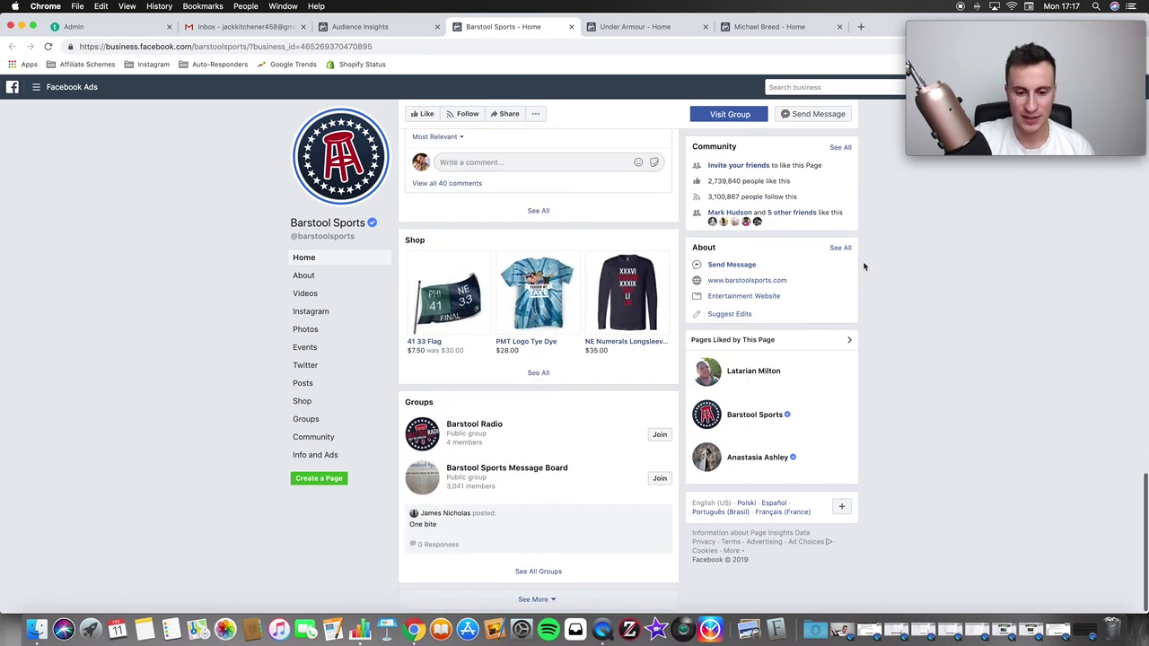
pyautogui.scroll(10, 865, 266)
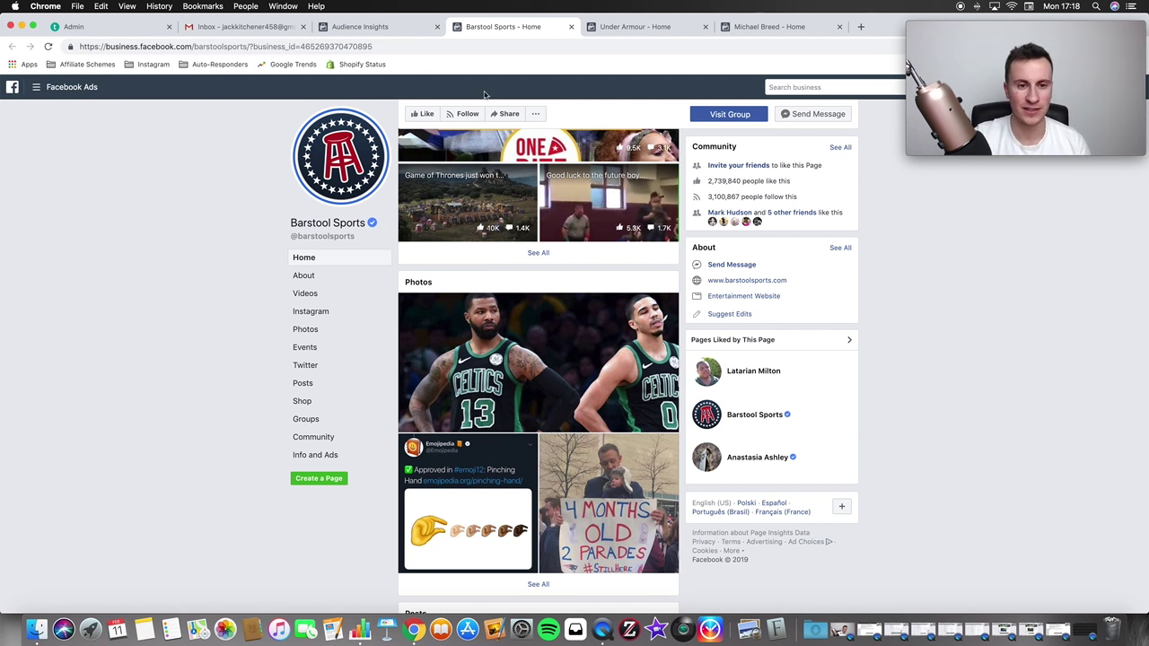
# Step: Return to the Under Armour audience's top categories and check them against the targeting guidelines in the Numbers sheet
pyautogui.click(381, 29)
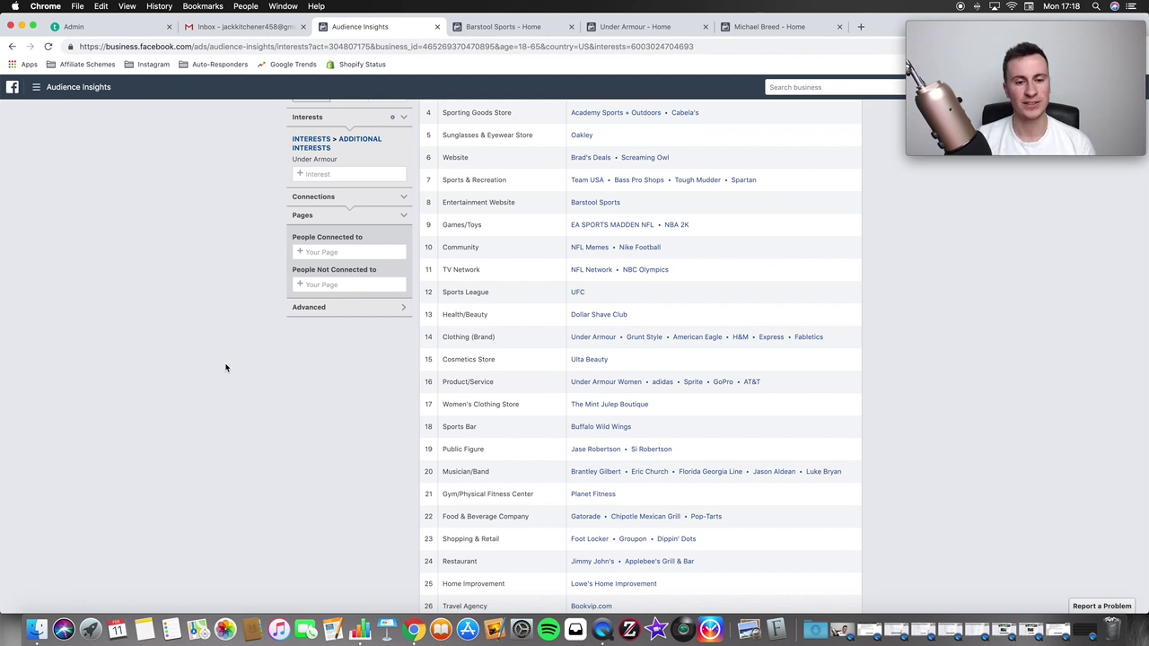
pyautogui.scroll(5, 247, 267)
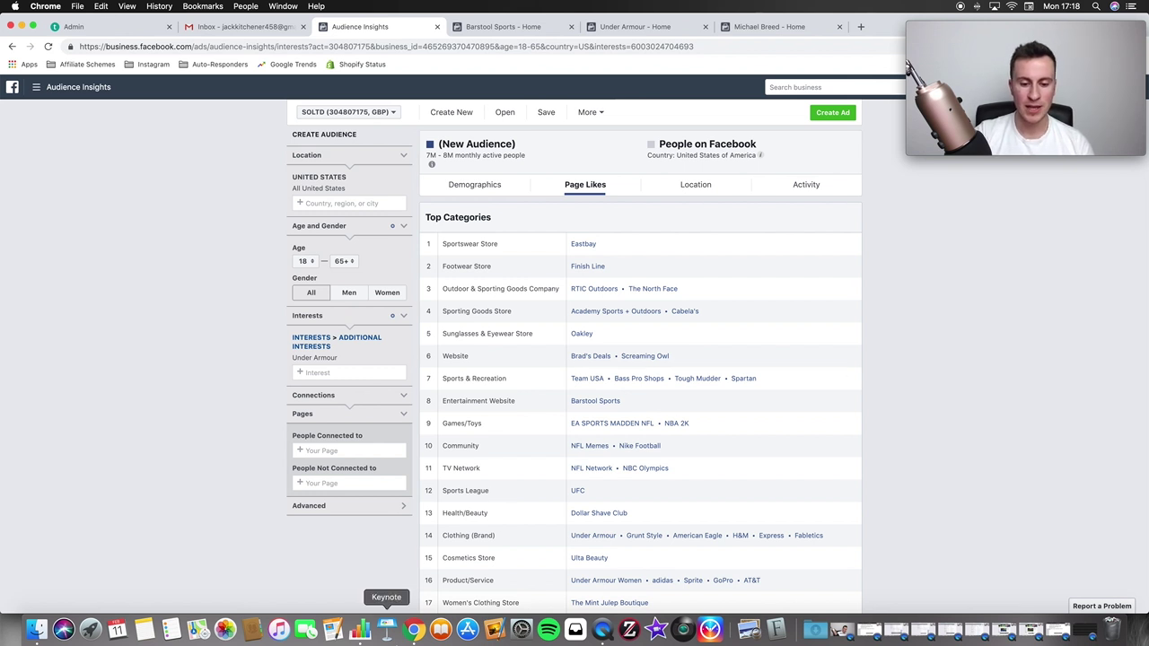
pyautogui.click(361, 631)
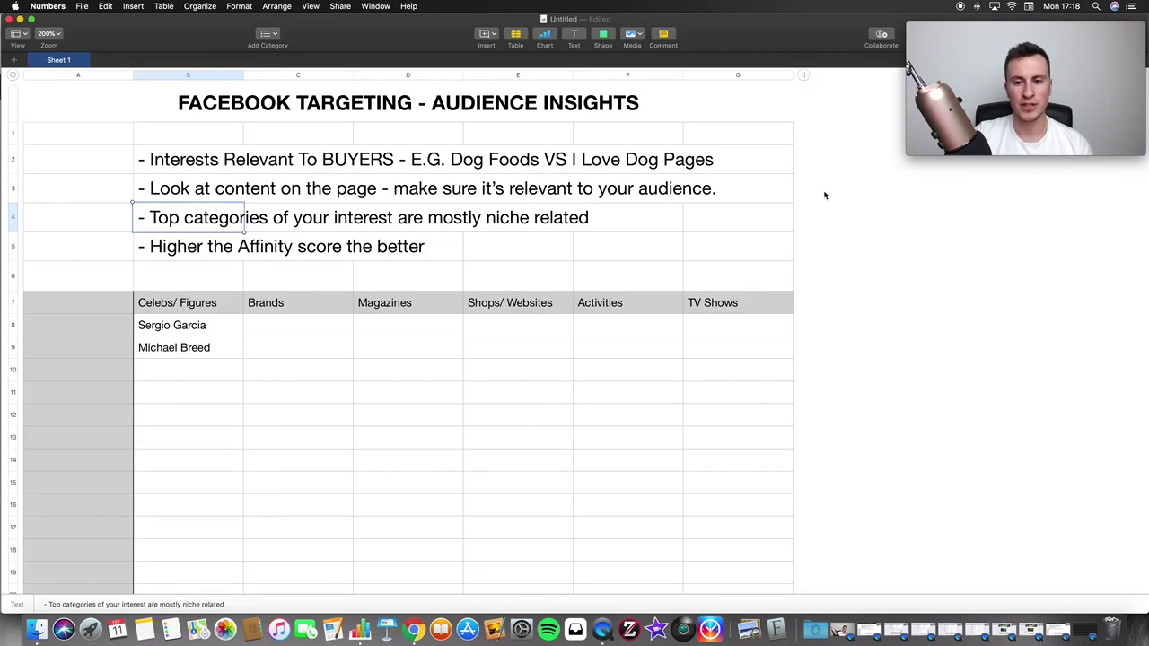